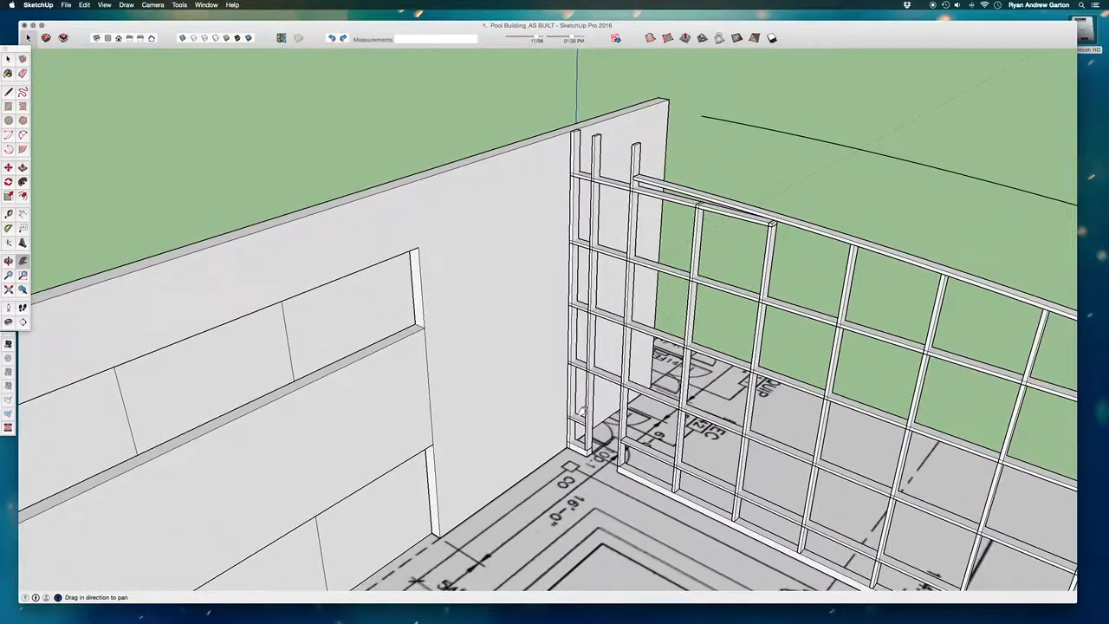
{"action": "middle_click_drag", "start_coordinate": [700, 118], "coordinate": [395, 199]}
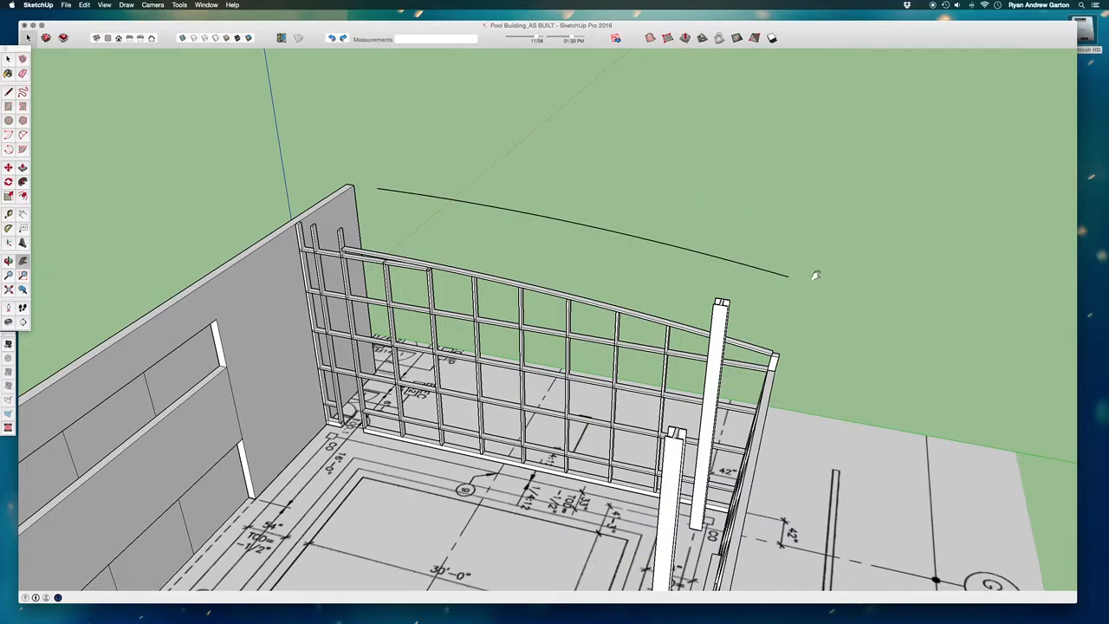
{"action": "middle_click_drag", "start_coordinate": [499, 305], "coordinate": [814, 251]}
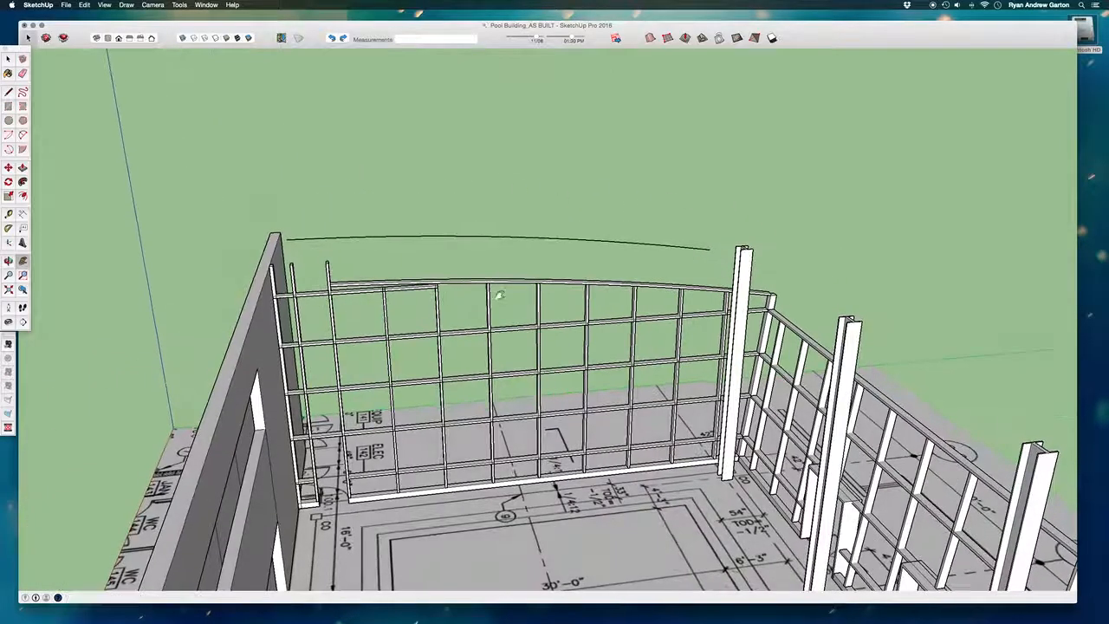
{"action": "scroll", "coordinate": [395, 286], "scroll_direction": "up", "scroll_amount": 3}
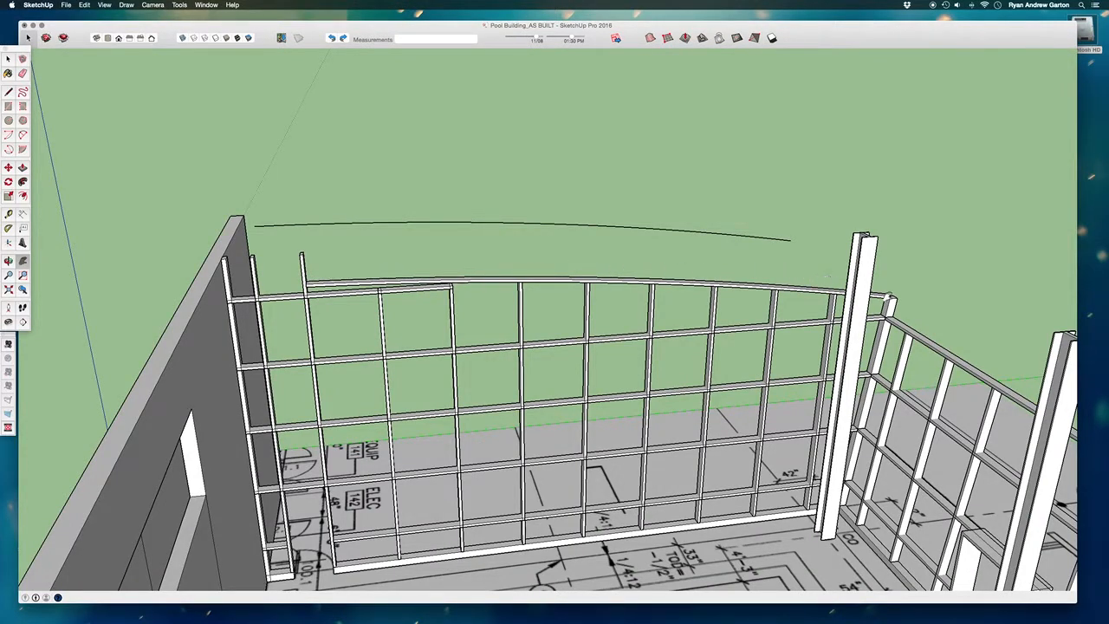
{"action": "middle_click_drag", "start_coordinate": [372, 296], "coordinate": [436, 331]}
{"action": "left_click_drag", "start_coordinate": [460, 179], "coordinate": [522, 155]}
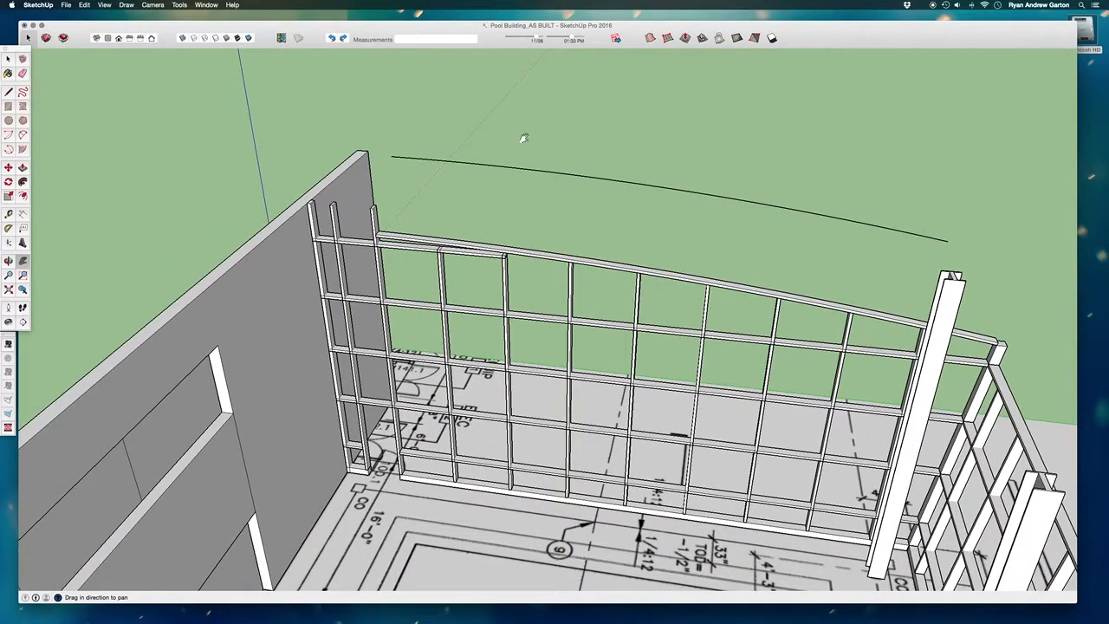
{"action": "middle_click_drag", "start_coordinate": [404, 285], "coordinate": [330, 247]}
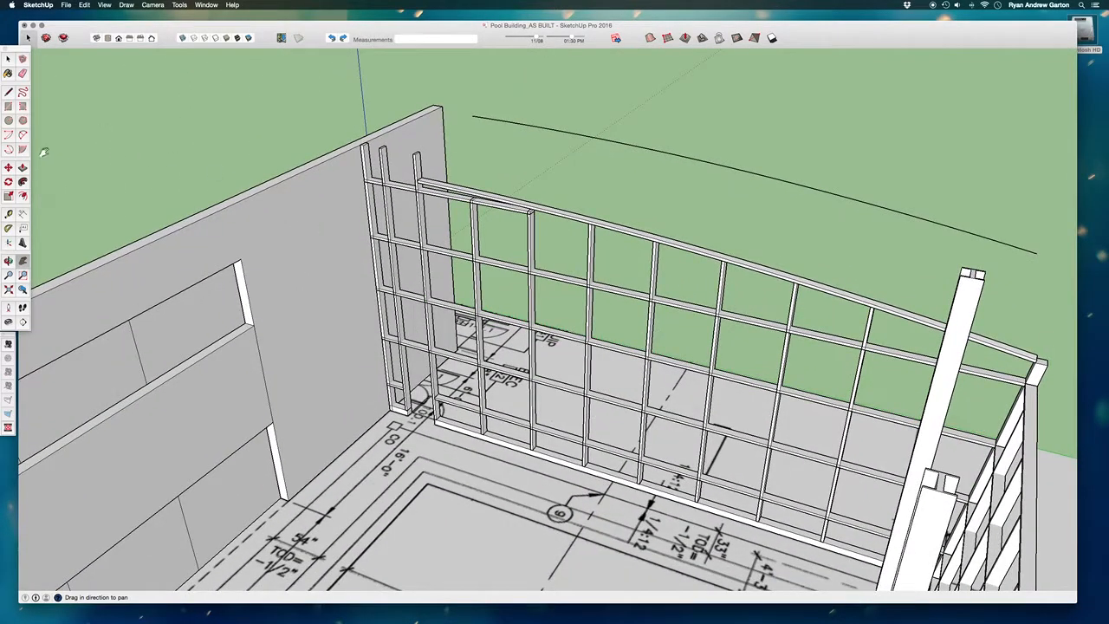
Step: Place a horizontal guide along the wall at the height of the curved line's near end, 23' 9" above the floor
{"action": "left_click", "coordinate": [8, 214]}
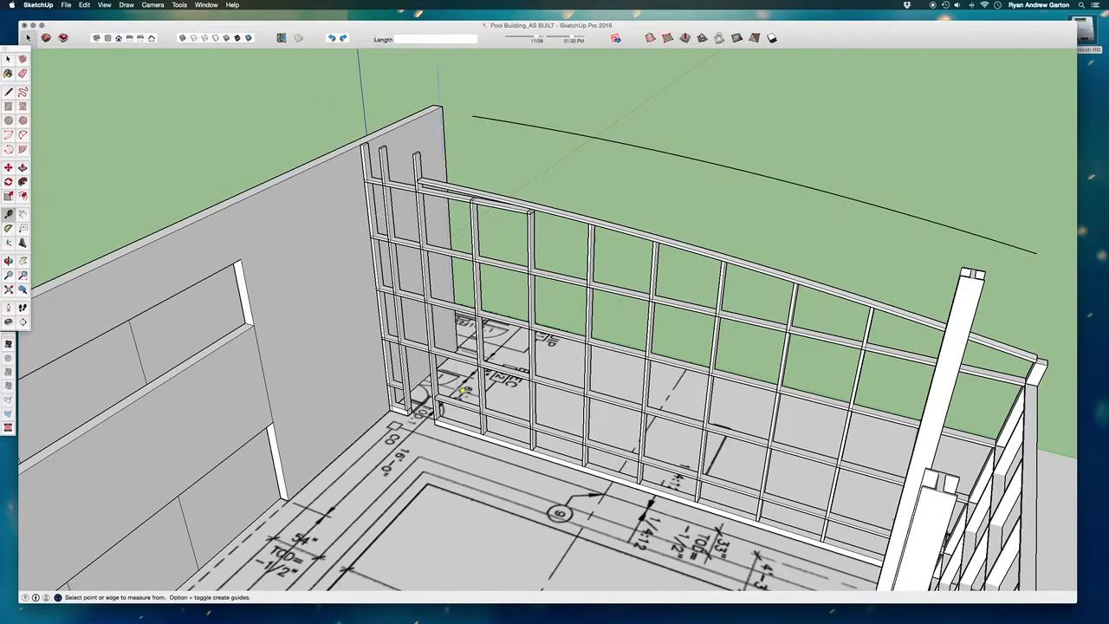
{"action": "scroll", "coordinate": [362, 451], "scroll_direction": "up", "scroll_amount": 3}
{"action": "left_click", "coordinate": [355, 435]}
{"action": "scroll", "coordinate": [351, 433], "scroll_direction": "down", "scroll_amount": 3}
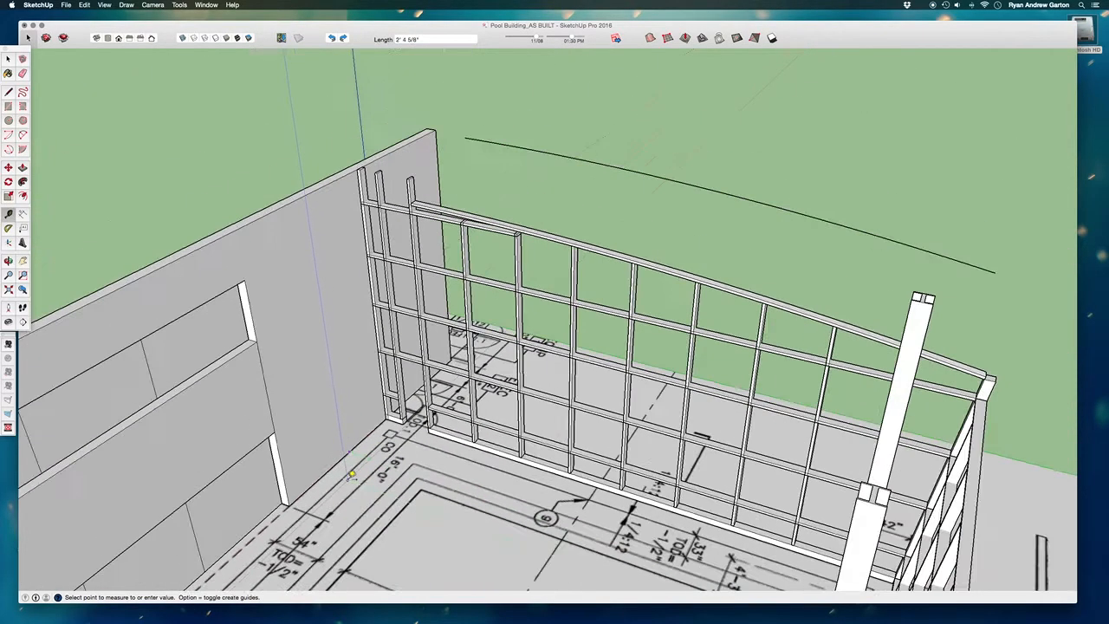
{"action": "scroll", "coordinate": [343, 403], "scroll_direction": "down", "scroll_amount": 2}
{"action": "scroll", "coordinate": [332, 321], "scroll_direction": "up", "scroll_amount": 2}
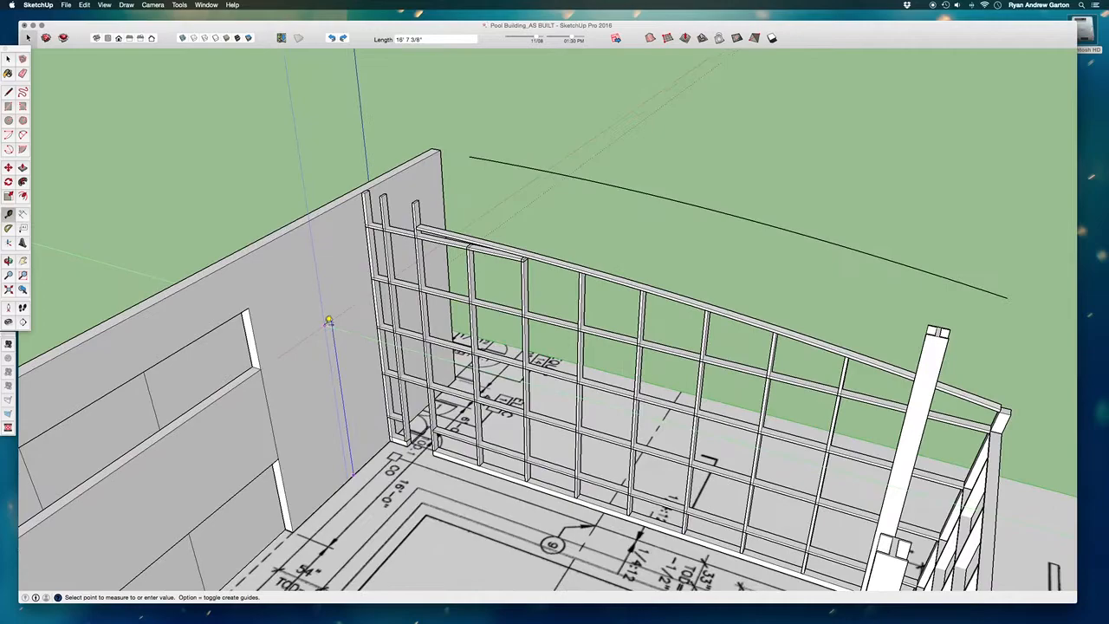
{"action": "scroll", "coordinate": [321, 286], "scroll_direction": "up", "scroll_amount": 3}
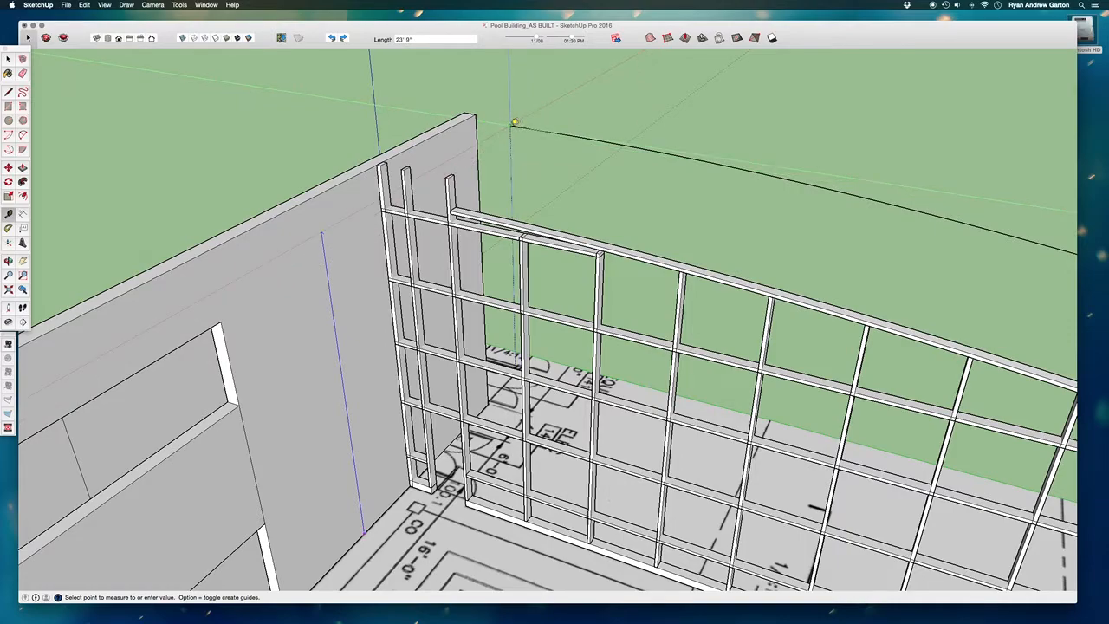
{"action": "left_click", "coordinate": [514, 123]}
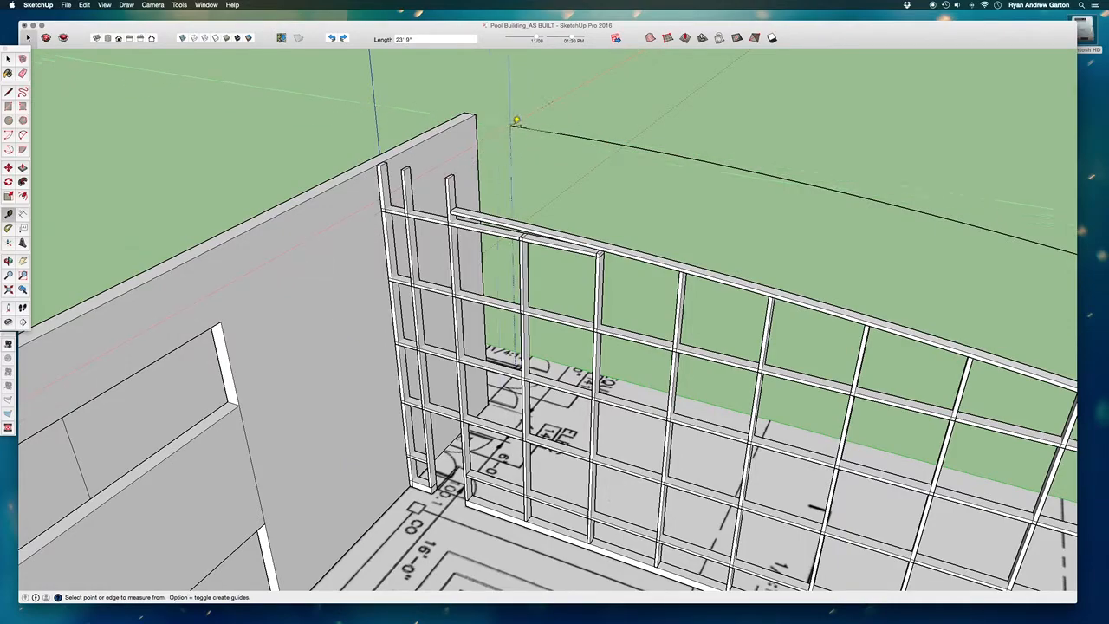
Step: Add a guide 18 inches above the horizontal guide and a vertical guide 10 inches out from the end stud's edge
{"action": "middle_click_drag", "start_coordinate": [501, 118], "coordinate": [342, 201]}
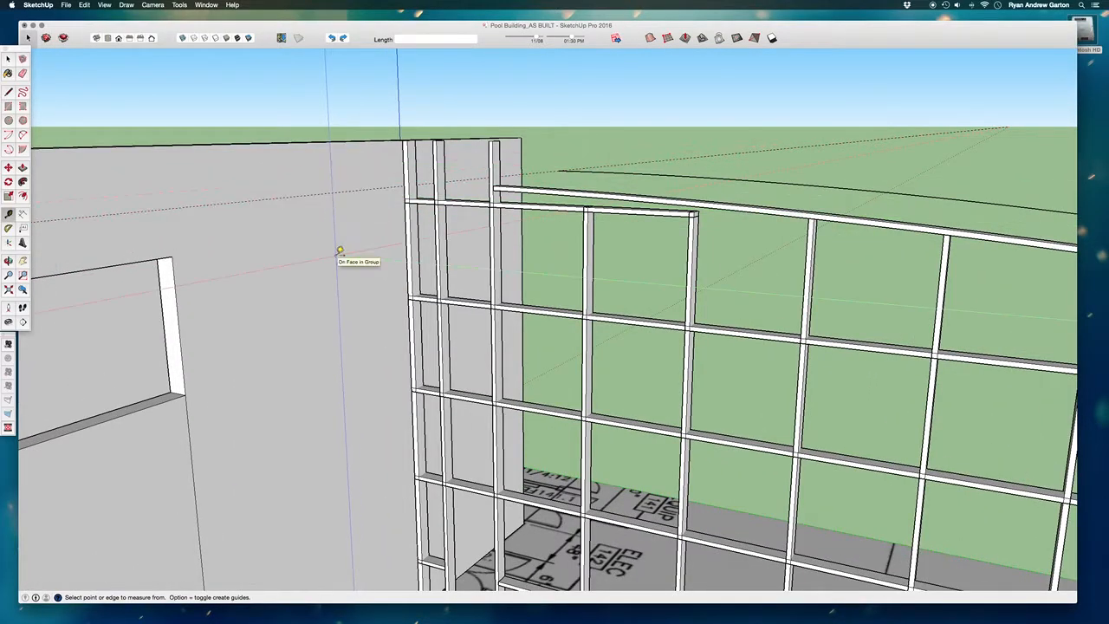
{"action": "left_click", "coordinate": [297, 196]}
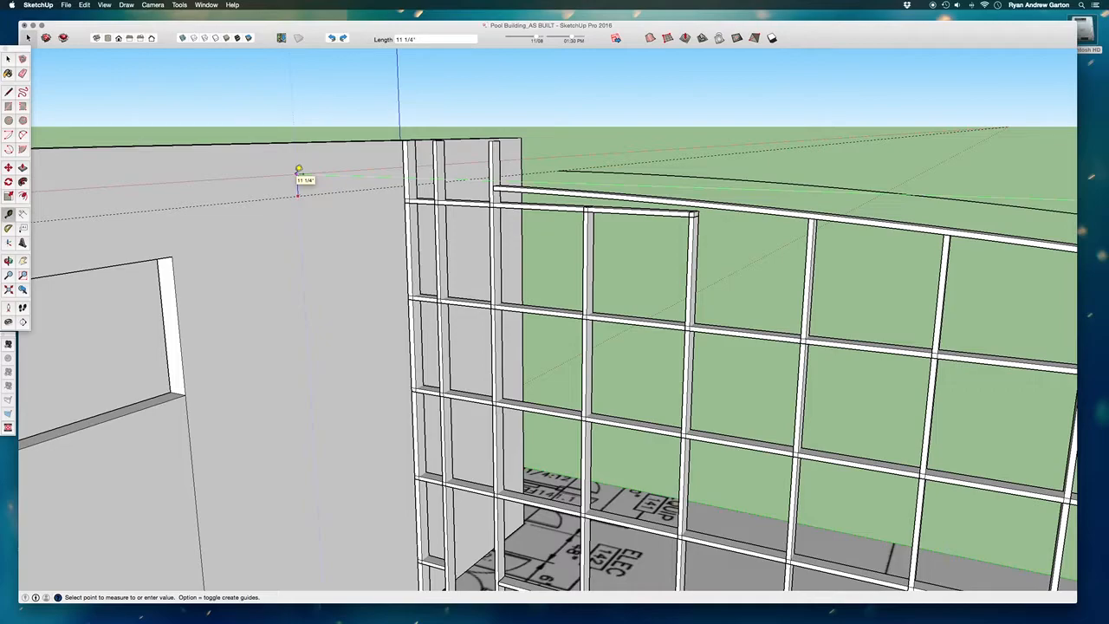
{"action": "left_click", "coordinate": [298, 171]}
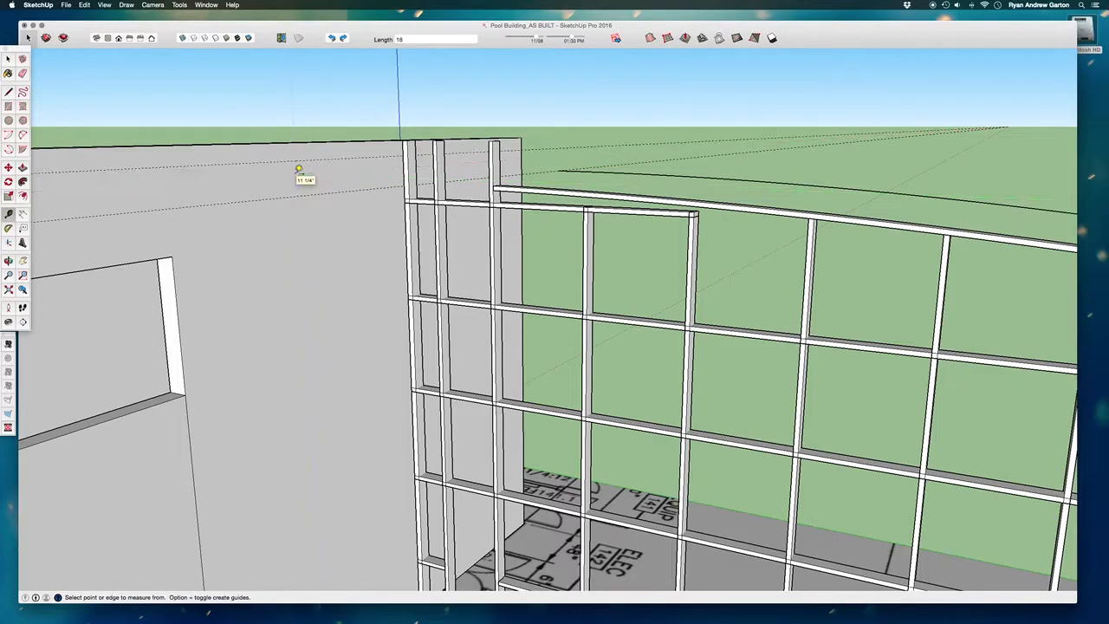
{"action": "middle_click_drag", "start_coordinate": [298, 171], "coordinate": [333, 274]}
{"action": "scroll", "coordinate": [333, 236], "scroll_direction": "up", "scroll_amount": 4}
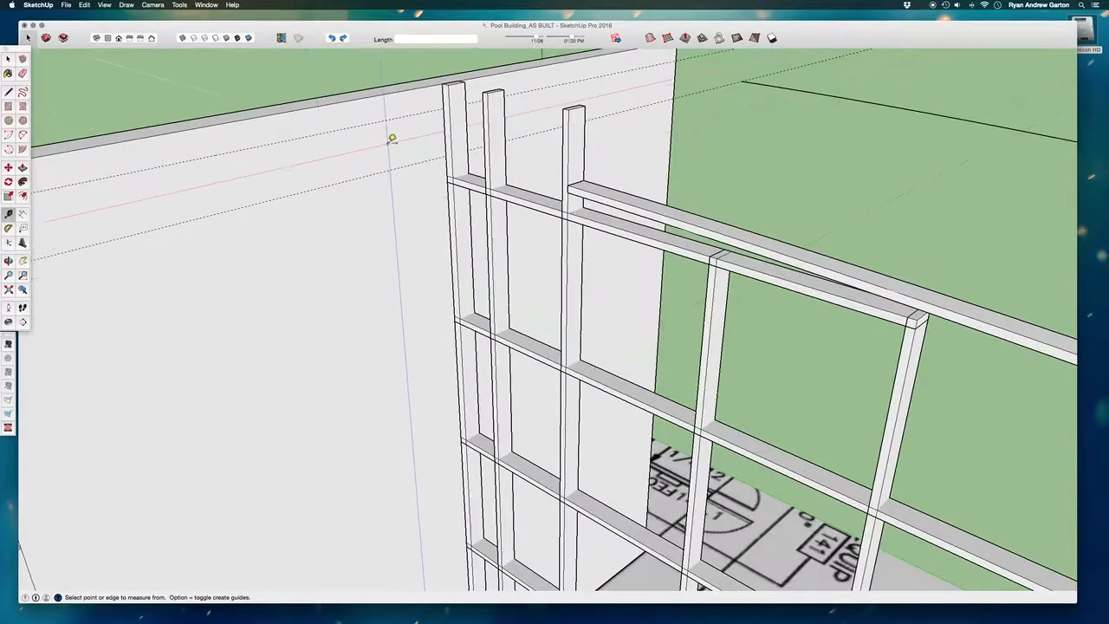
{"action": "left_click", "coordinate": [442, 122]}
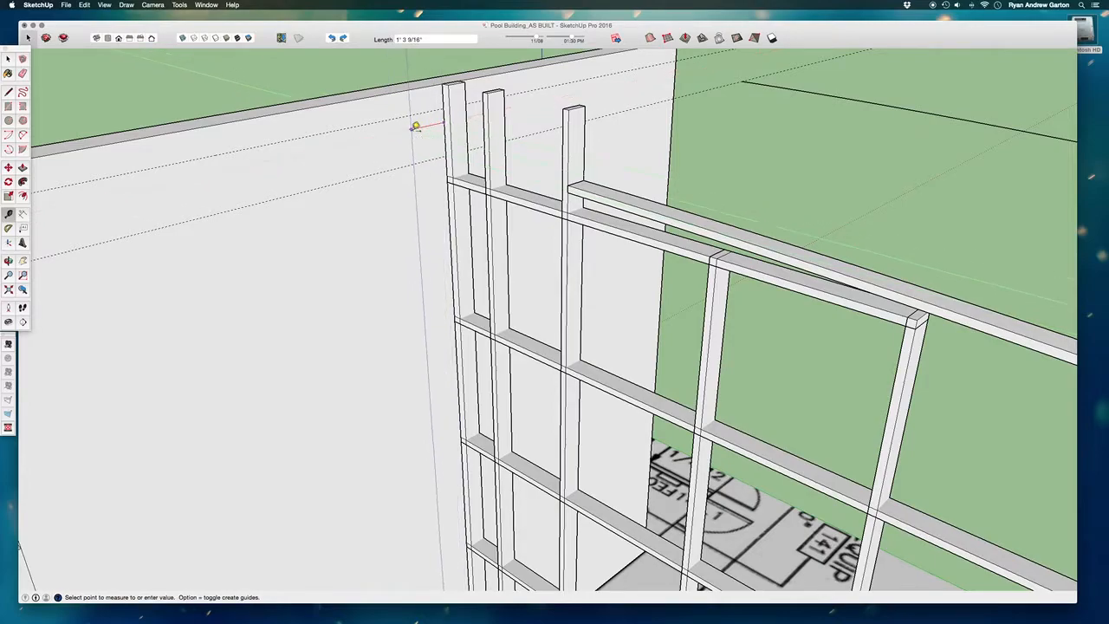
{"action": "left_click", "coordinate": [415, 125]}
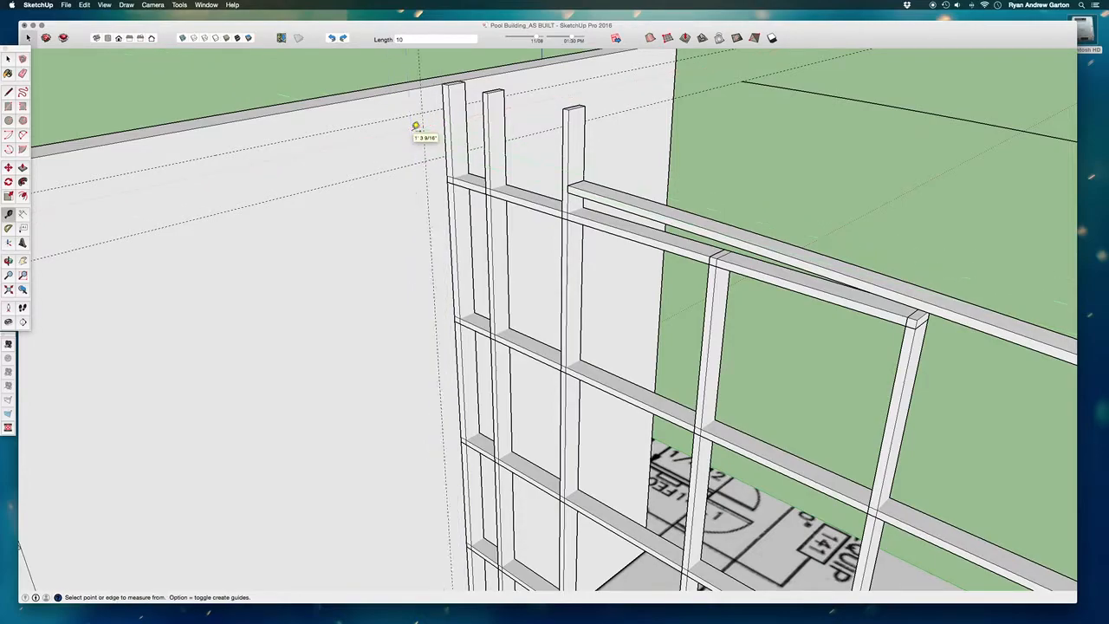
Step: Draw a rectangle on the wall bounded by the two horizontal guides, the vertical guide and the end stud's edge
{"action": "key", "text": "r"}
{"action": "scroll", "coordinate": [432, 102], "scroll_direction": "up", "scroll_amount": 3}
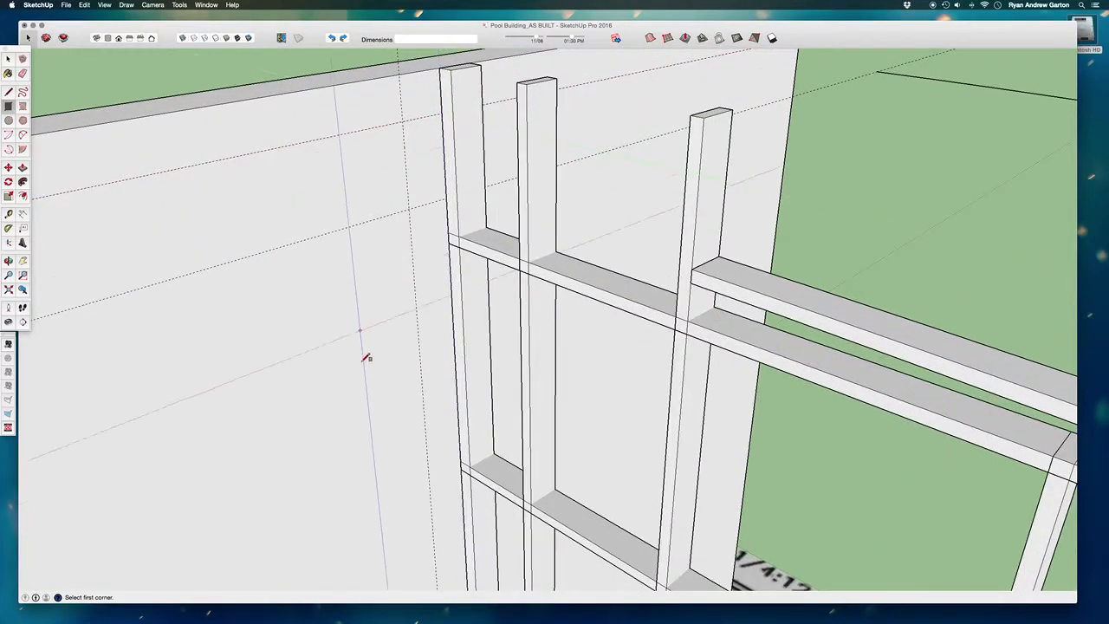
{"action": "scroll", "coordinate": [381, 286], "scroll_direction": "down", "scroll_amount": 3}
{"action": "scroll", "coordinate": [410, 174], "scroll_direction": "up", "scroll_amount": 5}
{"action": "left_click", "coordinate": [438, 192]}
{"action": "scroll", "coordinate": [424, 234], "scroll_direction": "down", "scroll_amount": 2}
{"action": "left_click", "coordinate": [388, 329]}
Step: Make the rectangle beside the end stud a group and open it for editing
{"action": "middle_click_drag", "start_coordinate": [404, 312], "coordinate": [290, 222]}
{"action": "left_click", "coordinate": [8, 59]}
{"action": "left_click", "coordinate": [411, 235]}
{"action": "middle_click_drag", "start_coordinate": [426, 277], "coordinate": [431, 300]}
{"action": "double_click", "coordinate": [424, 297]}
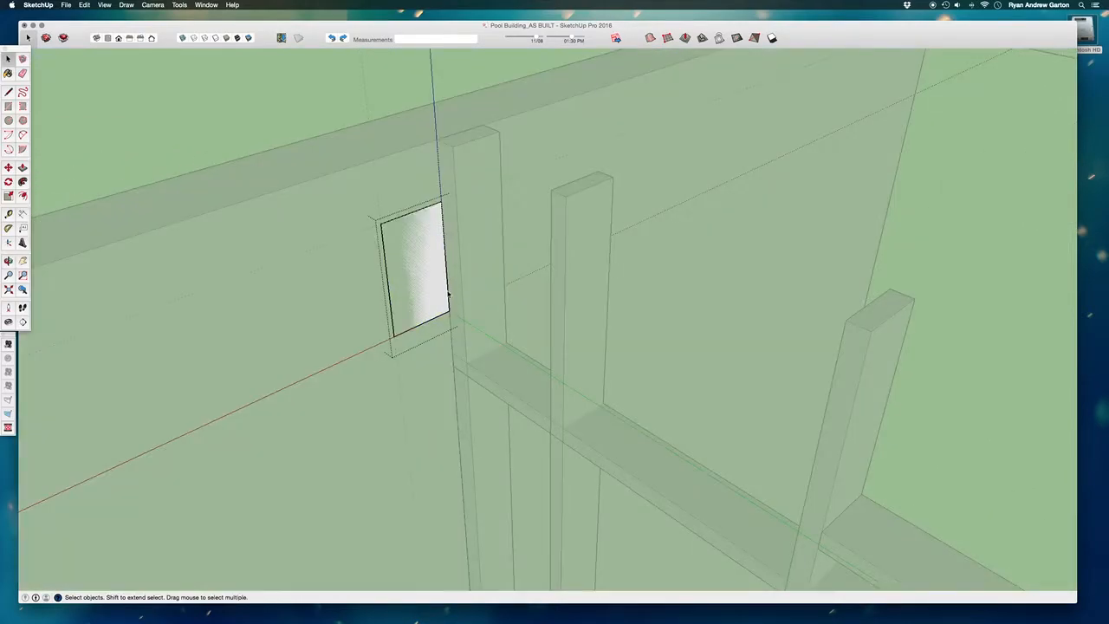
{"action": "scroll", "coordinate": [448, 295], "scroll_direction": "up", "scroll_amount": 3}
{"action": "middle_click_drag", "start_coordinate": [419, 213], "coordinate": [382, 171]}
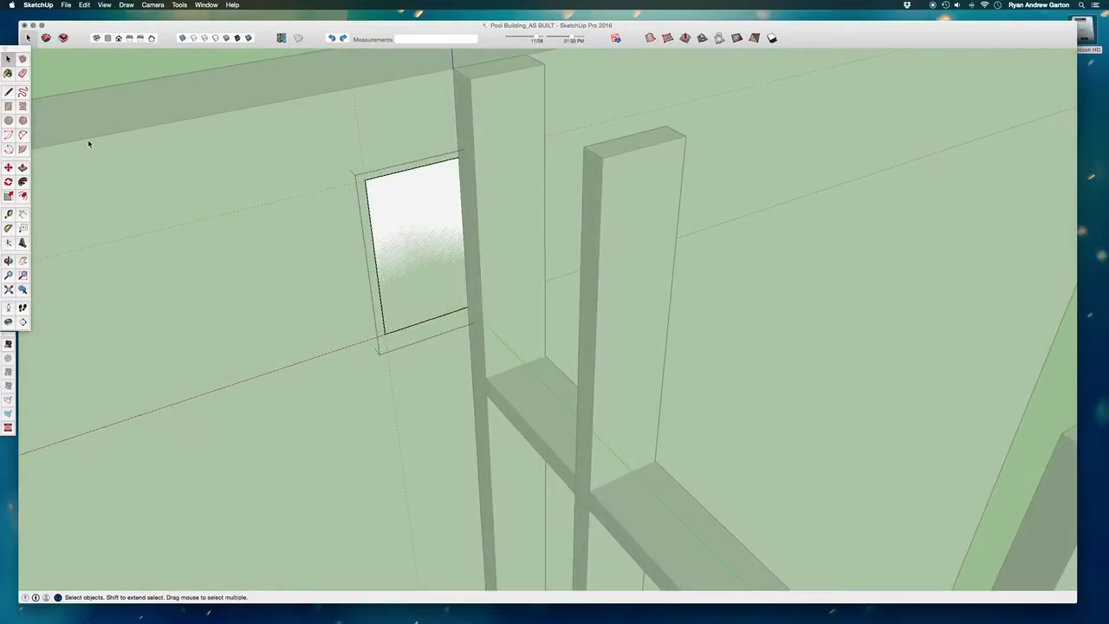
Step: Place a vertical guide down the middle of the rectangle, 5 inches from its side edge
{"action": "key", "text": "t"}
{"action": "left_click", "coordinate": [370, 207]}
{"action": "left_click", "coordinate": [422, 160]}
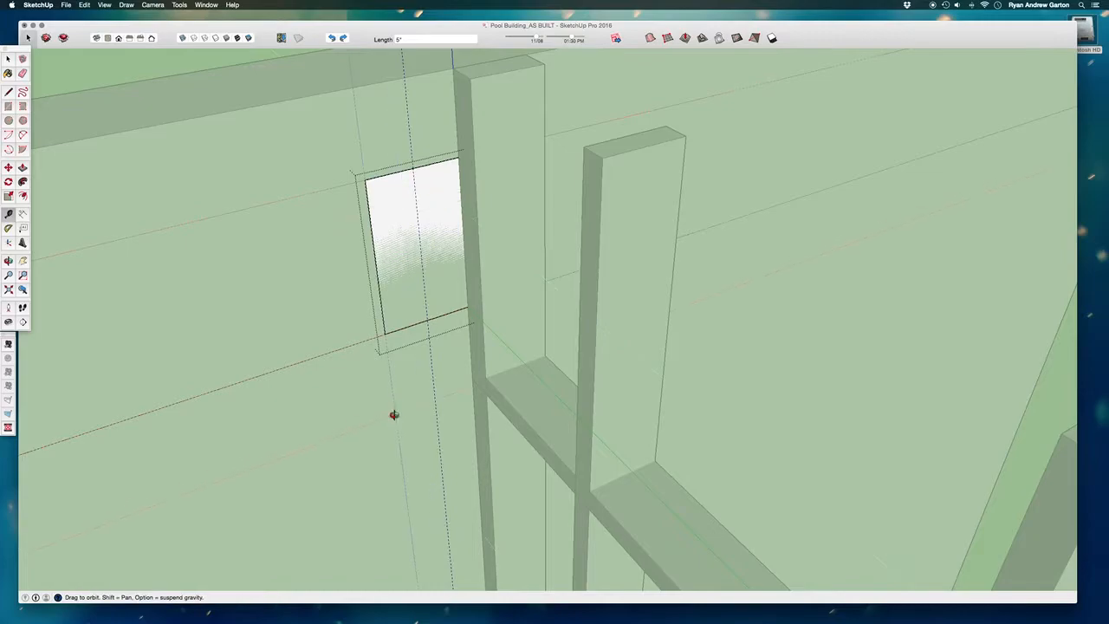
{"action": "middle_click_drag", "start_coordinate": [391, 411], "coordinate": [403, 324]}
Step: Place horizontal guides 1 inch inside the rectangle's bottom and top edges
{"action": "left_click", "coordinate": [412, 332]}
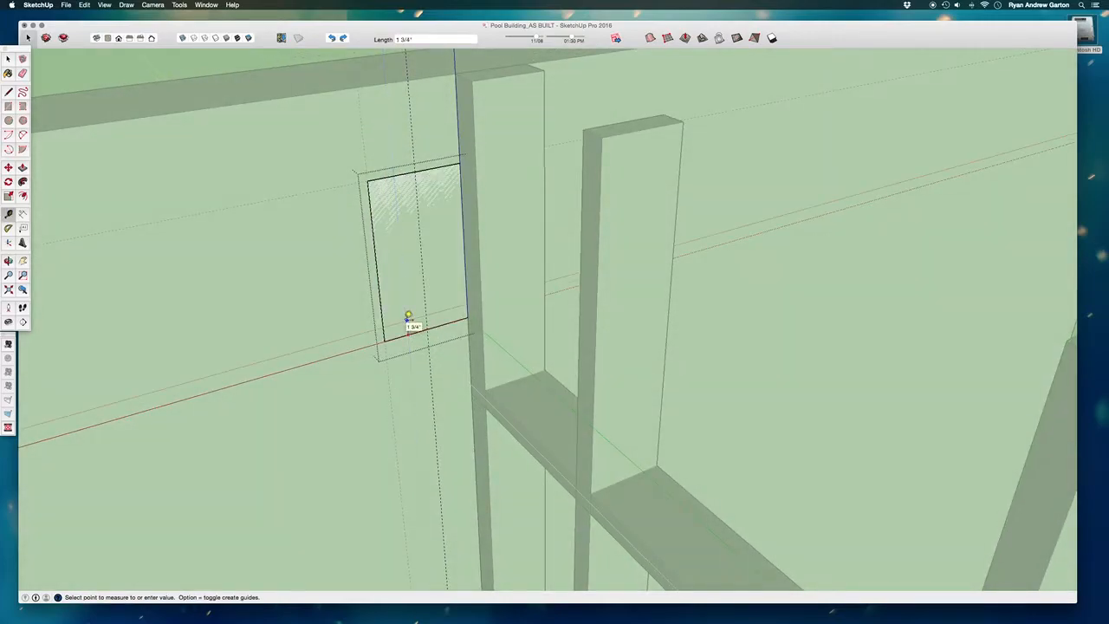
{"action": "left_click", "coordinate": [408, 318]}
{"action": "left_click", "coordinate": [387, 173]}
{"action": "scroll", "coordinate": [387, 173], "scroll_direction": "up", "scroll_amount": 3}
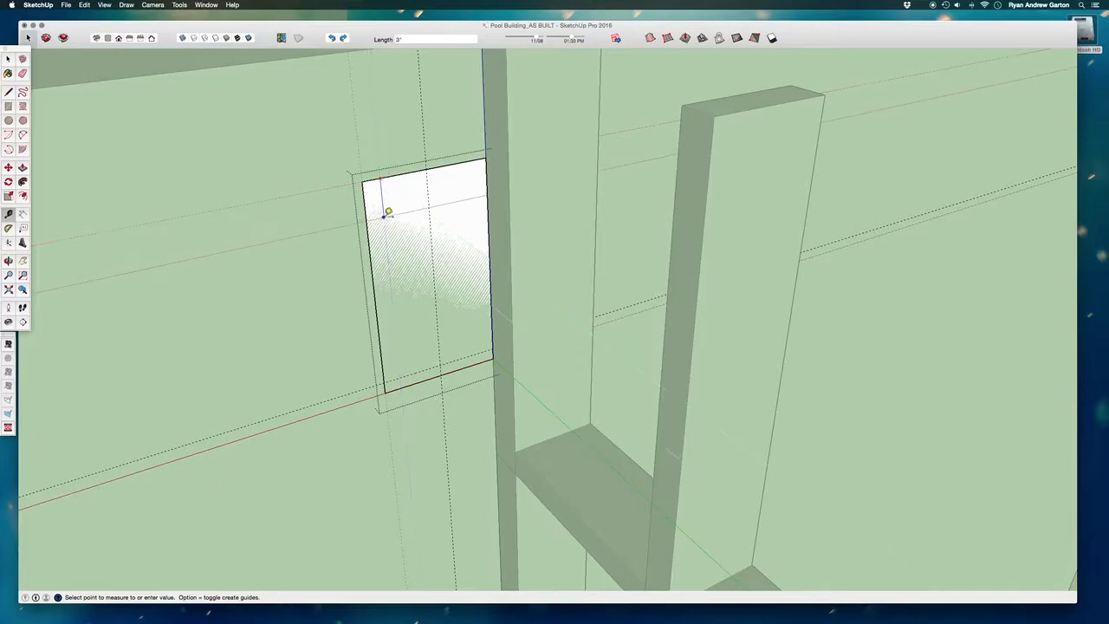
{"action": "type", "text": "1"}
{"action": "key", "text": "Return"}
Step: Offset a guide 1.5 inches from the center guide and draw a 1' 4" by 3 1/2" rectangle from it to the outer edge
{"action": "left_click", "coordinate": [428, 205]}
{"action": "type", "text": "1.5"}
{"action": "key", "text": "Return"}
{"action": "left_click", "coordinate": [8, 106]}
{"action": "left_click", "coordinate": [364, 192]}
{"action": "left_click", "coordinate": [422, 372]}
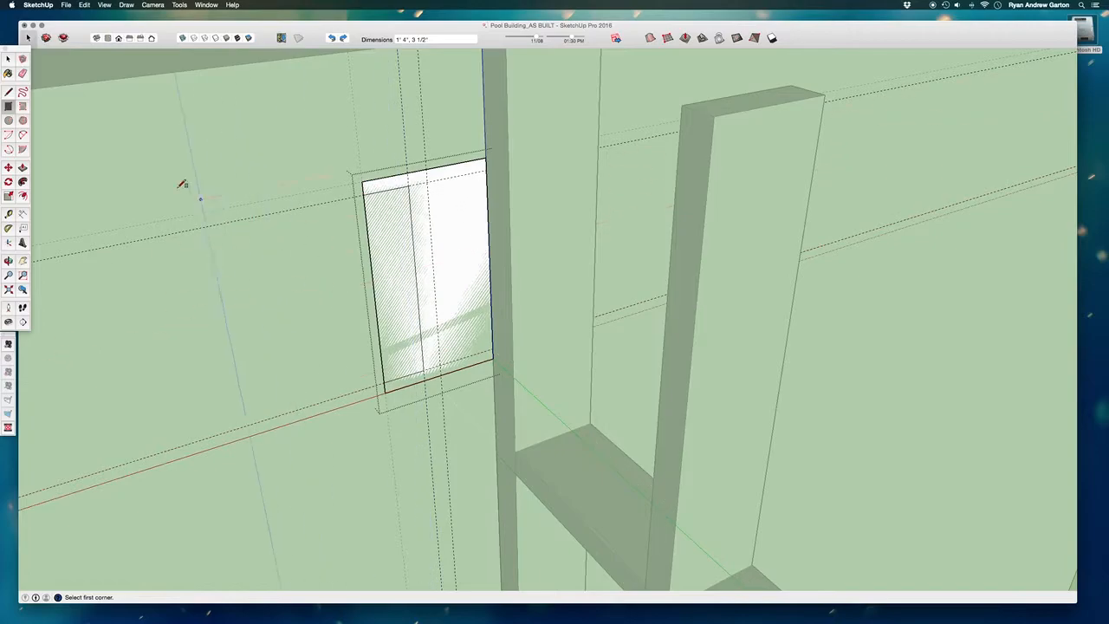
Step: Select the narrow inner rectangle and copy it 6 1/2" across to the profile's opposite side against the stud
{"action": "left_click", "coordinate": [8, 59]}
{"action": "middle_click_drag", "start_coordinate": [420, 343], "coordinate": [383, 195]}
{"action": "left_click_drag", "start_coordinate": [366, 173], "coordinate": [450, 370]}
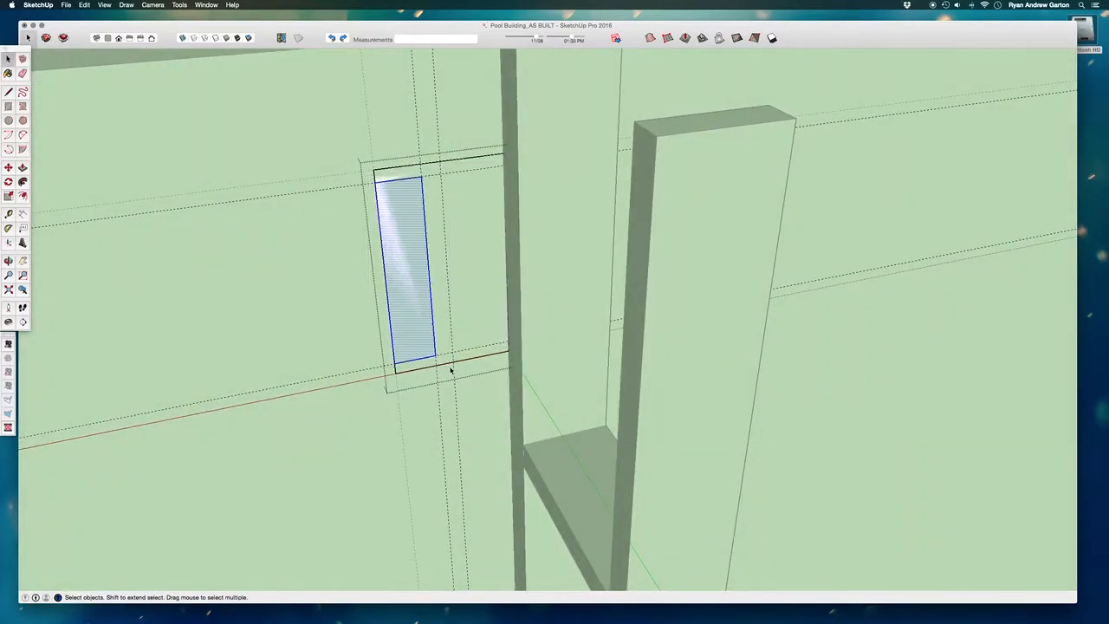
{"action": "key", "text": "m"}
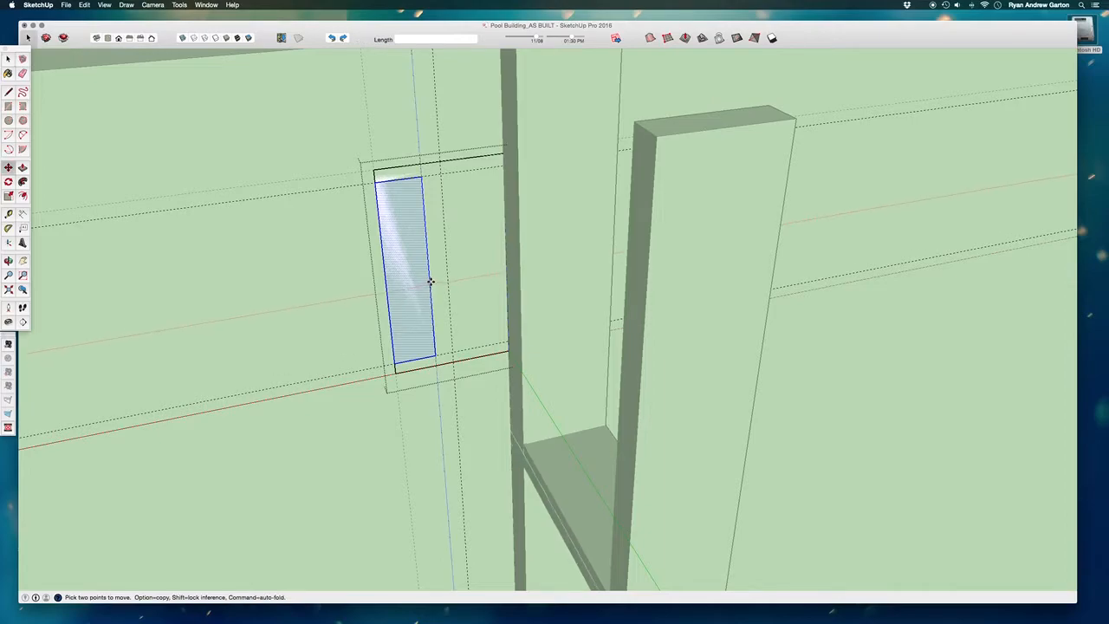
{"action": "scroll", "coordinate": [443, 256], "scroll_direction": "up", "scroll_amount": 2}
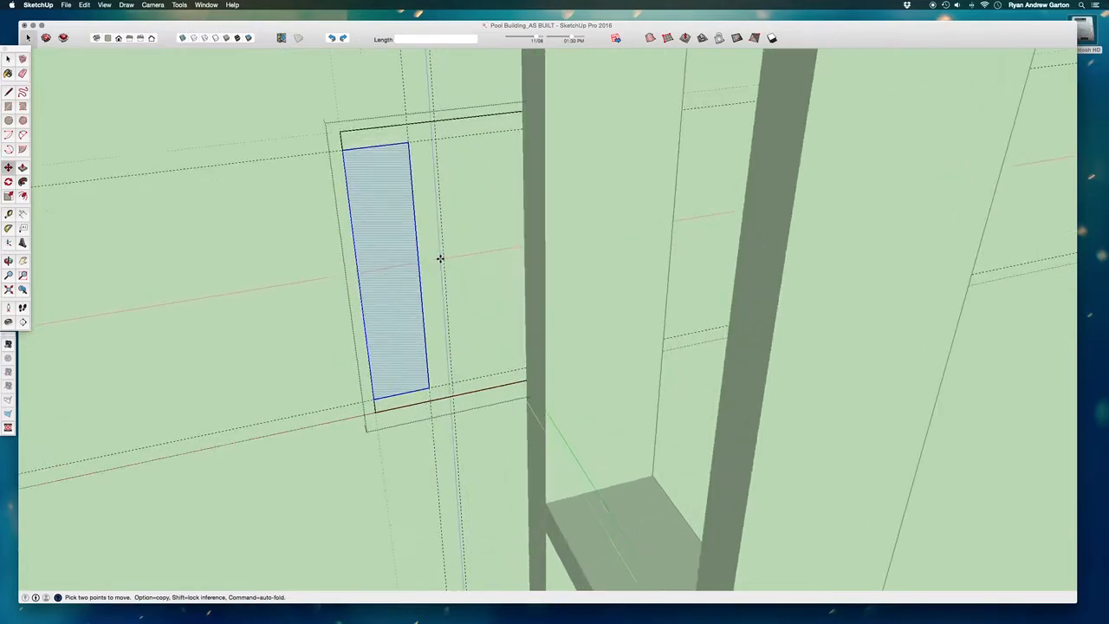
{"action": "left_click", "coordinate": [419, 277]}
{"action": "key", "text": "alt"}
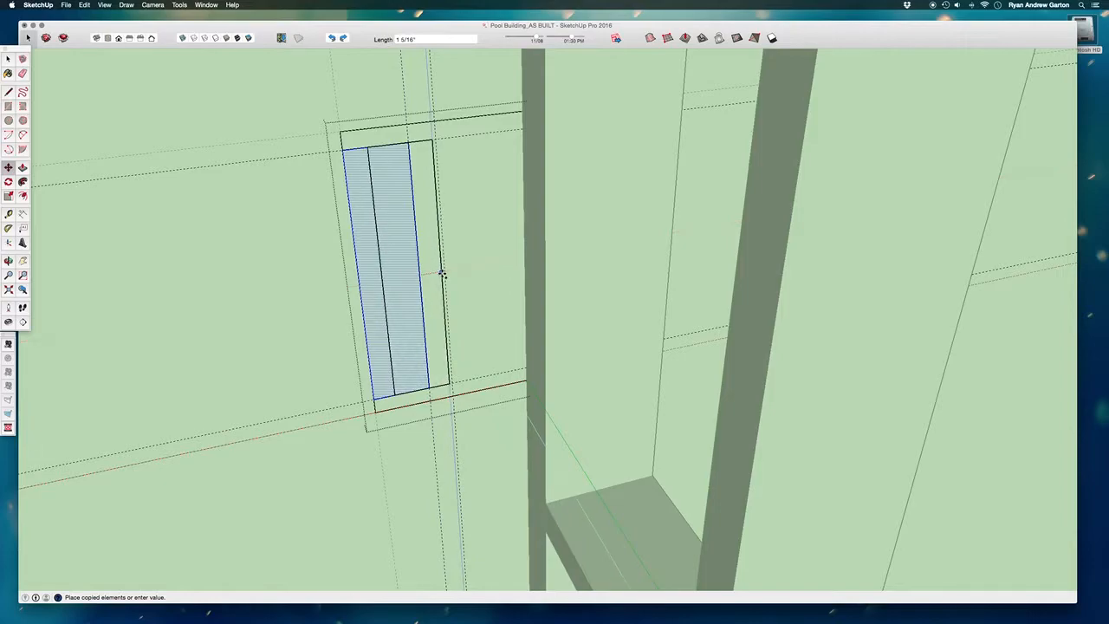
{"action": "left_click", "coordinate": [521, 259]}
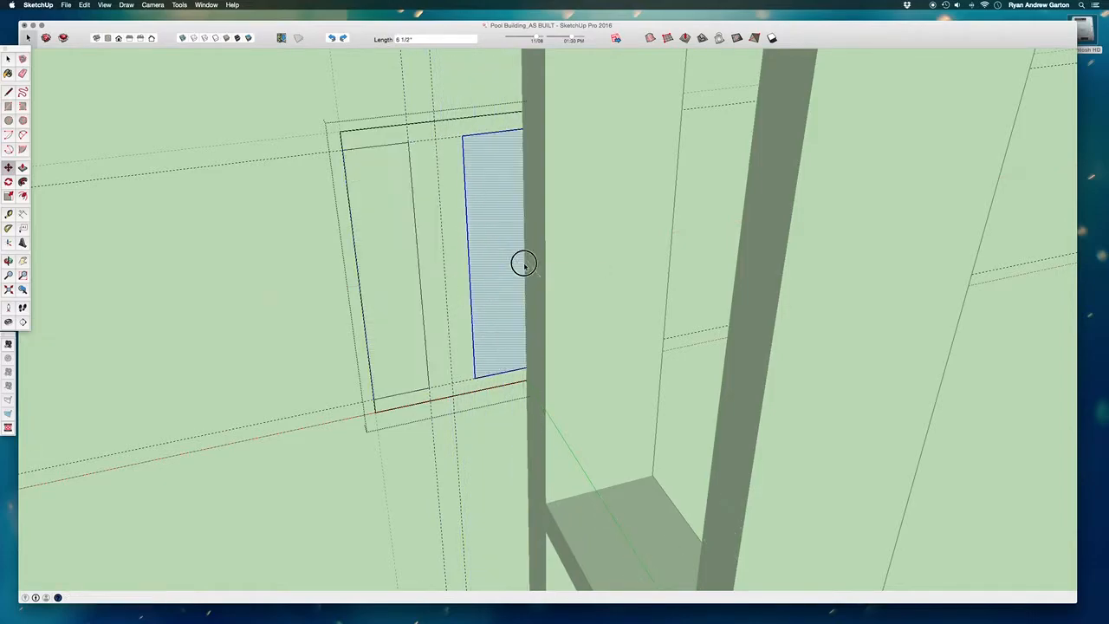
Step: Delete the faces and outer edges of both narrow side rectangles to leave an I-beam profile
{"action": "middle_click_drag", "start_coordinate": [522, 260], "coordinate": [488, 403]}
{"action": "key", "text": "space"}
{"action": "left_click_drag", "start_coordinate": [630, 291], "coordinate": [497, 257]}
{"action": "left_click", "coordinate": [455, 281]}
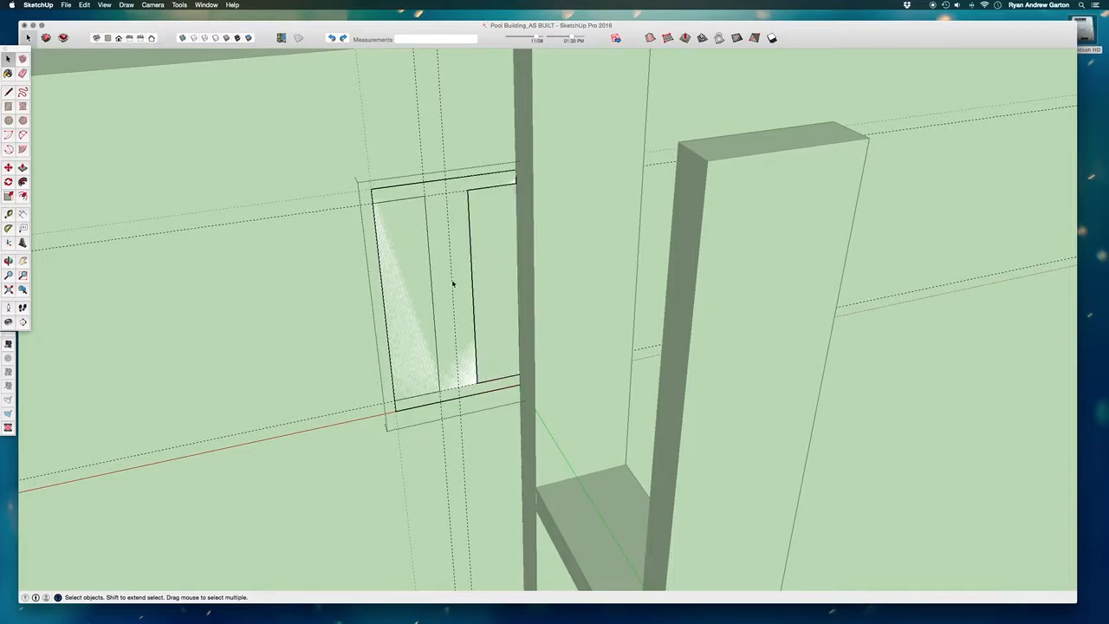
{"action": "left_click_drag", "start_coordinate": [371, 286], "coordinate": [370, 288]}
{"action": "key", "text": "Delete"}
Step: Close the profile group and examine how the I-beam profile sits against the wall, the studs and the curved line
{"action": "scroll", "coordinate": [379, 352], "scroll_direction": "down", "scroll_amount": 2}
{"action": "middle_click_drag", "start_coordinate": [379, 352], "coordinate": [545, 401]}
{"action": "scroll", "coordinate": [545, 401], "scroll_direction": "down", "scroll_amount": 8}
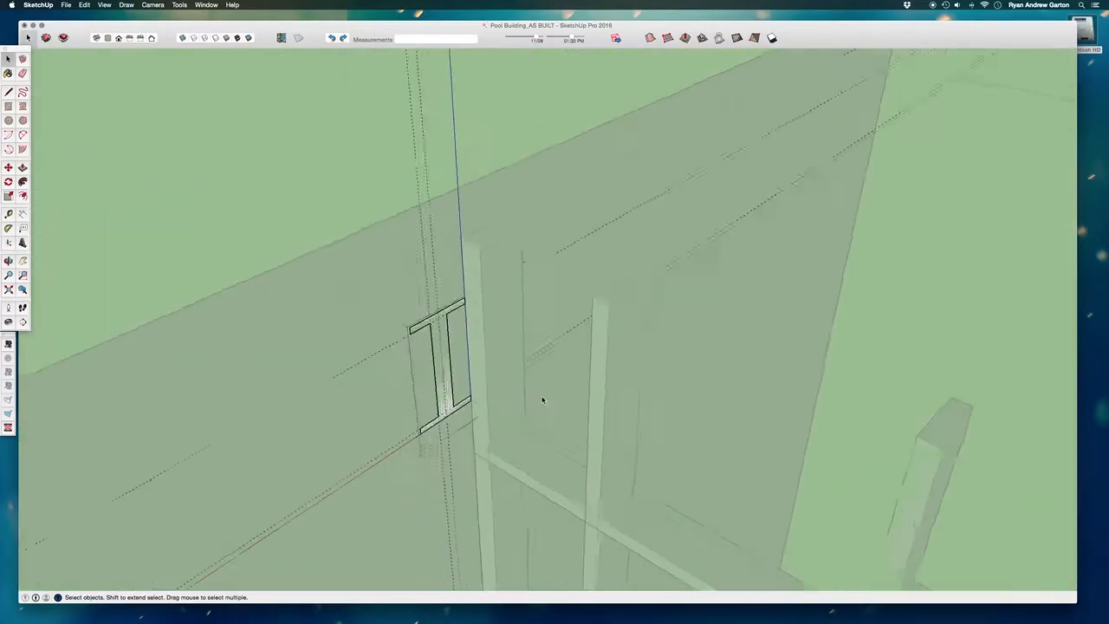
{"action": "middle_click_drag", "start_coordinate": [451, 398], "coordinate": [337, 386]}
{"action": "scroll", "coordinate": [406, 347], "scroll_direction": "up", "scroll_amount": 4}
{"action": "left_click_drag", "start_coordinate": [538, 334], "coordinate": [463, 317]}
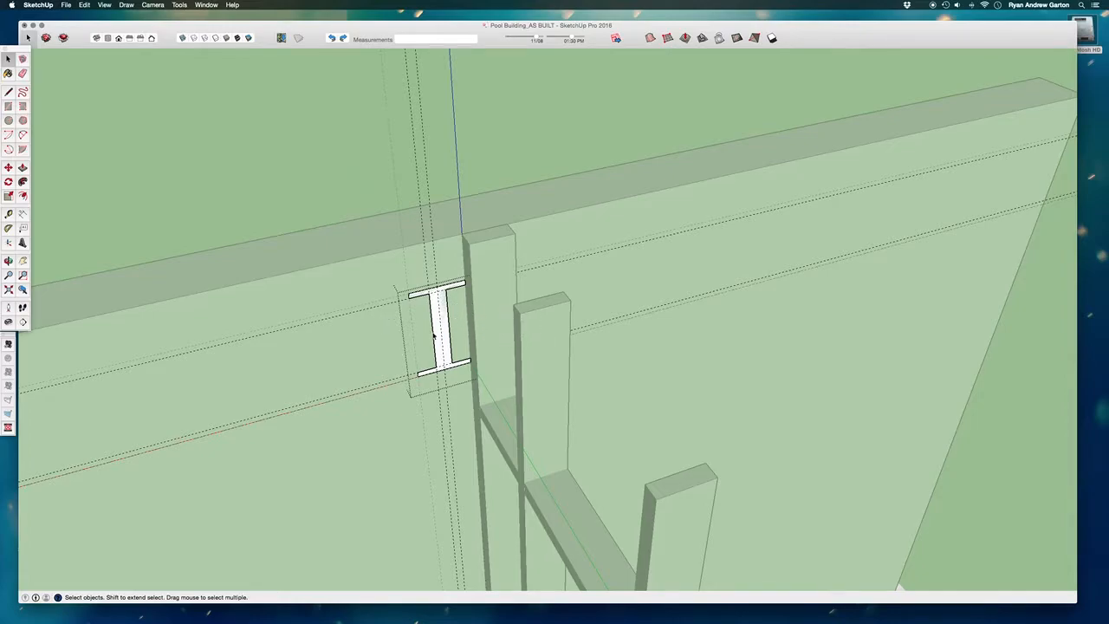
{"action": "middle_click_drag", "start_coordinate": [433, 325], "coordinate": [363, 303]}
{"action": "scroll", "coordinate": [438, 324], "scroll_direction": "up", "scroll_amount": 3}
{"action": "scroll", "coordinate": [434, 273], "scroll_direction": "down", "scroll_amount": 5}
{"action": "scroll", "coordinate": [320, 286], "scroll_direction": "up", "scroll_amount": 5}
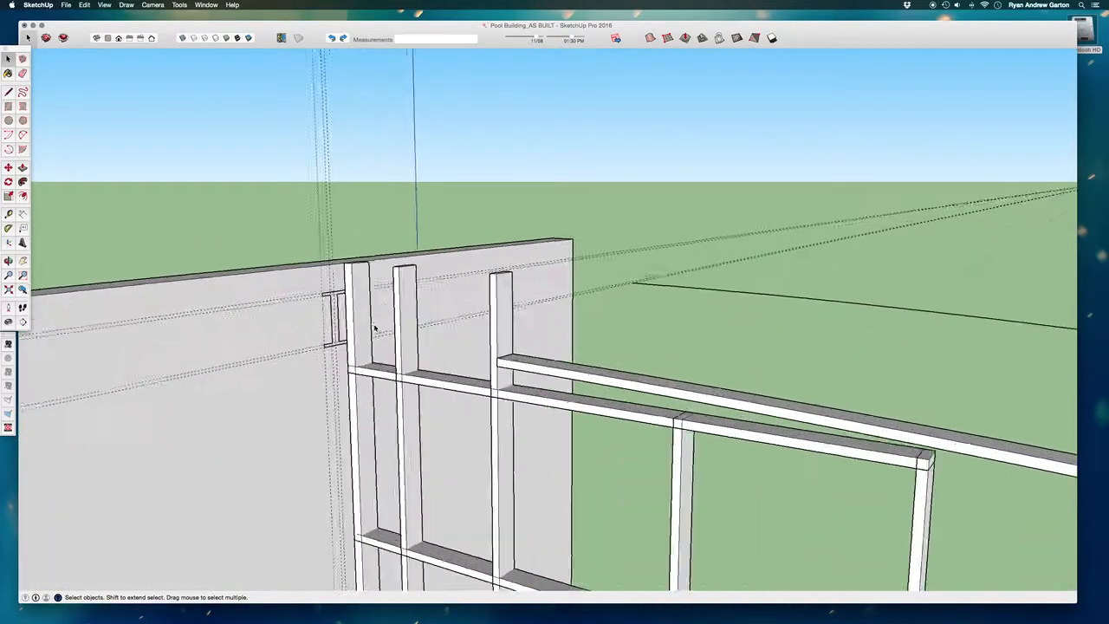
{"action": "scroll", "coordinate": [327, 251], "scroll_direction": "down", "scroll_amount": 3}
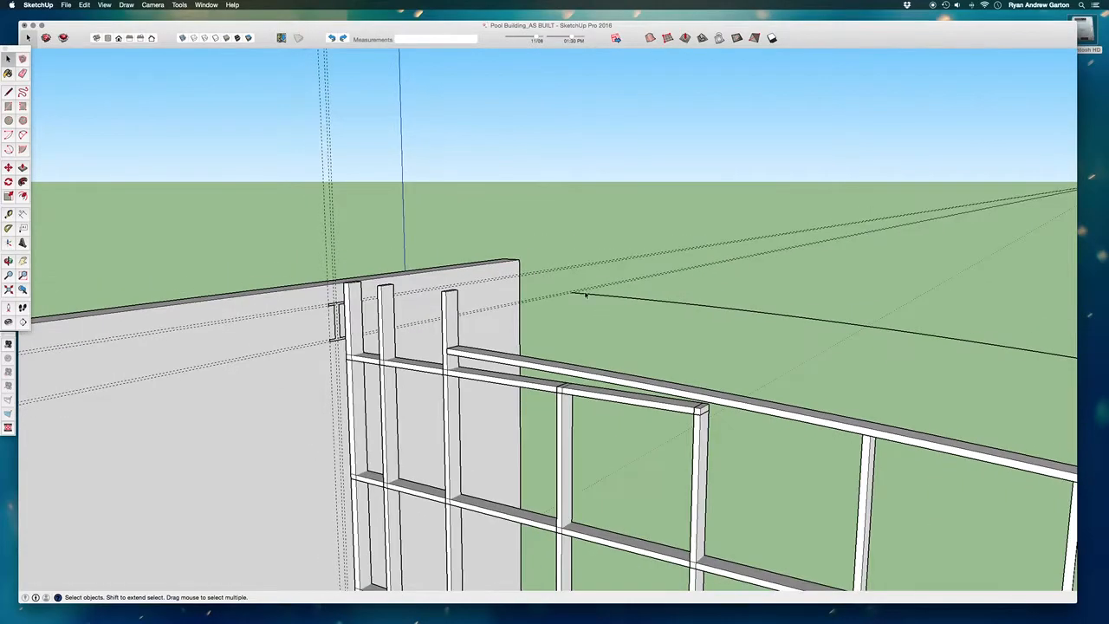
{"action": "middle_click_drag", "start_coordinate": [574, 297], "coordinate": [316, 277]}
{"action": "scroll", "coordinate": [317, 277], "scroll_direction": "up", "scroll_amount": 5}
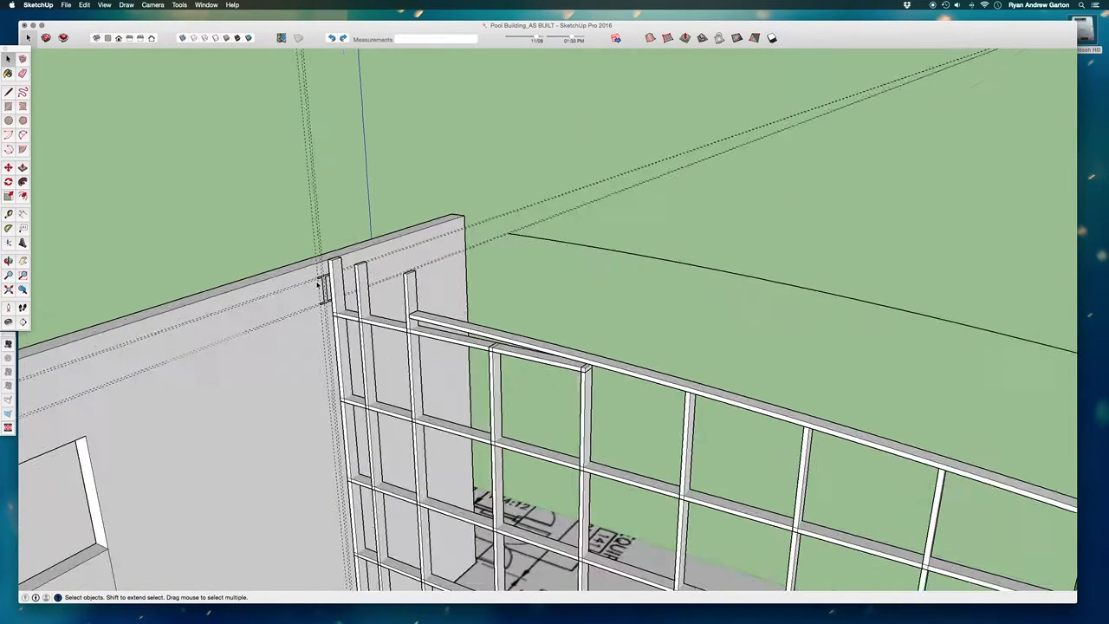
{"action": "scroll", "coordinate": [329, 291], "scroll_direction": "up", "scroll_amount": 2}
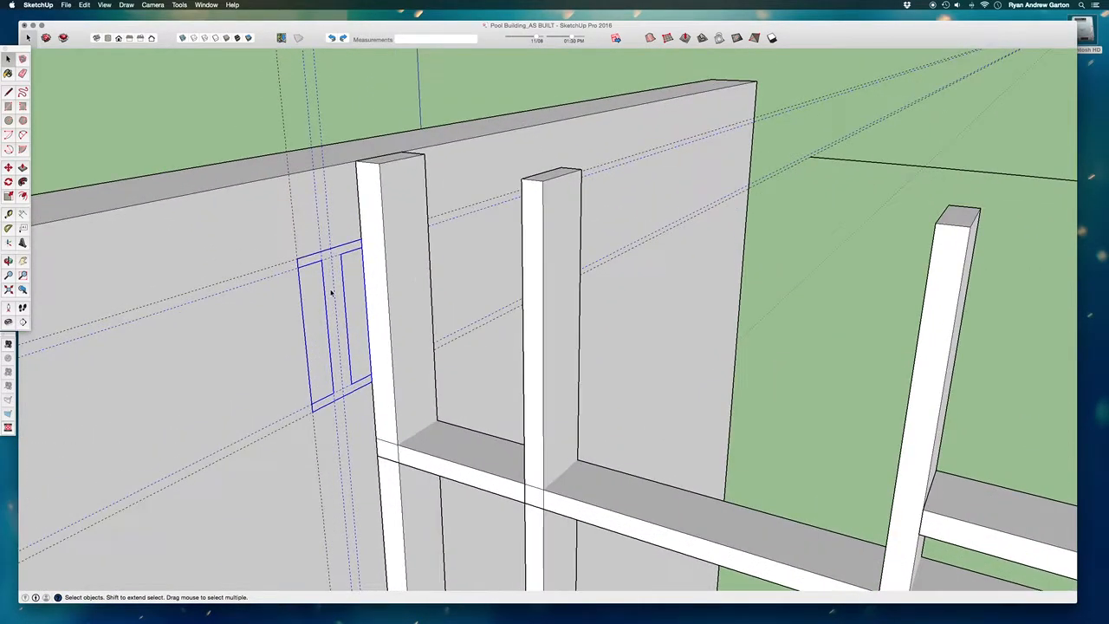
Step: Examine the I-beam profile's face and edges between the guides, next to the stud
{"action": "left_click", "coordinate": [347, 334]}
{"action": "scroll", "coordinate": [340, 329], "scroll_direction": "down", "scroll_amount": 4}
{"action": "scroll", "coordinate": [340, 326], "scroll_direction": "up", "scroll_amount": 3}
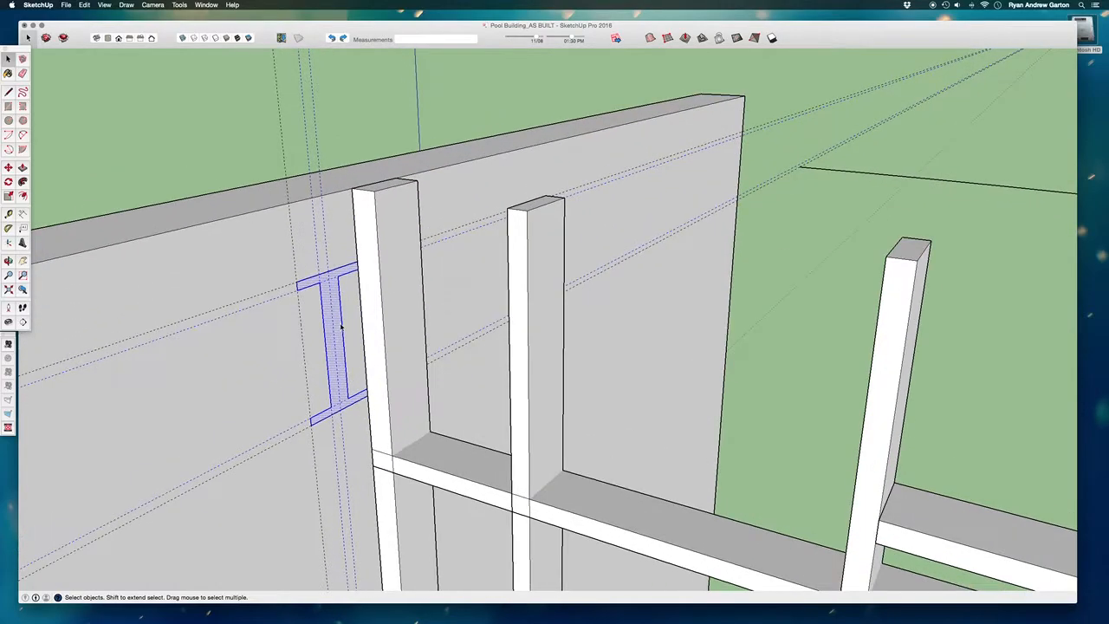
{"action": "scroll", "coordinate": [330, 305], "scroll_direction": "down", "scroll_amount": 5}
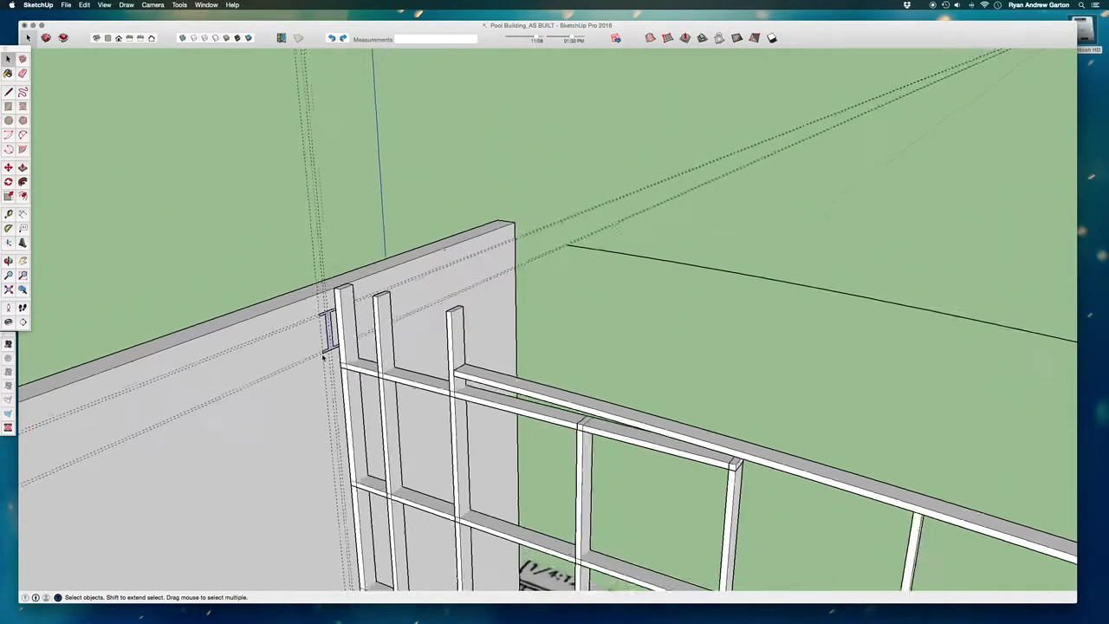
{"action": "scroll", "coordinate": [332, 352], "scroll_direction": "up", "scroll_amount": 4}
{"action": "scroll", "coordinate": [332, 352], "scroll_direction": "up", "scroll_amount": 3}
{"action": "left_click", "coordinate": [335, 341]}
{"action": "left_click", "coordinate": [337, 323]}
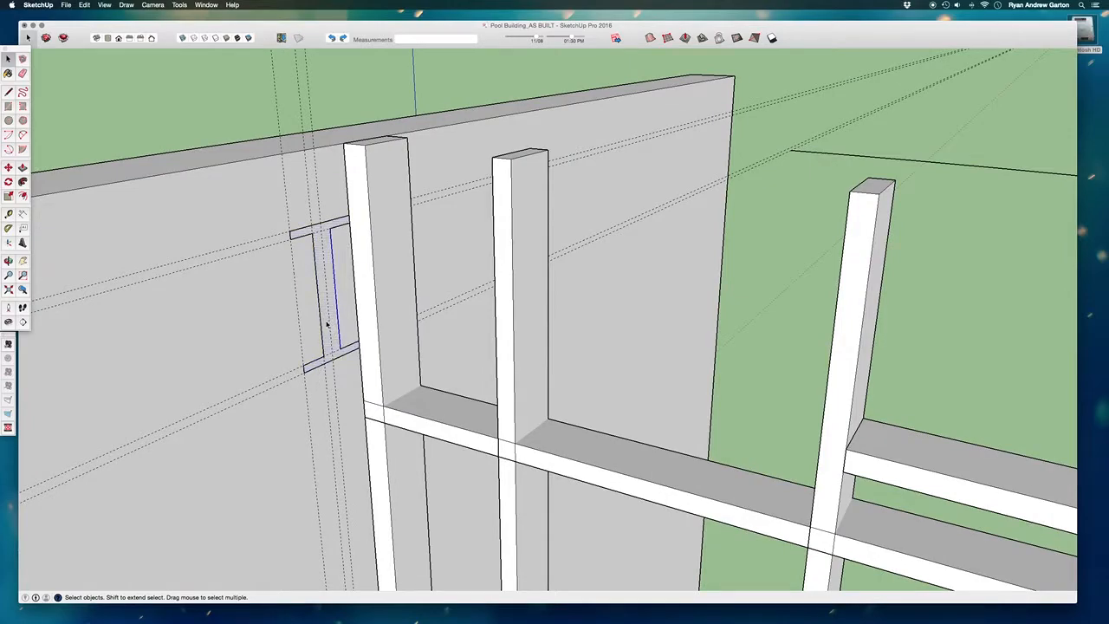
Step: Extrude the I-beam profile along the curved line with Follow Me to form the arched beam above the end framing
{"action": "scroll", "coordinate": [322, 322], "scroll_direction": "down", "scroll_amount": 5}
{"action": "middle_click_drag", "start_coordinate": [322, 321], "coordinate": [654, 257]}
{"action": "left_click", "coordinate": [706, 226]}
{"action": "middle_click_drag", "start_coordinate": [217, 263], "coordinate": [315, 326]}
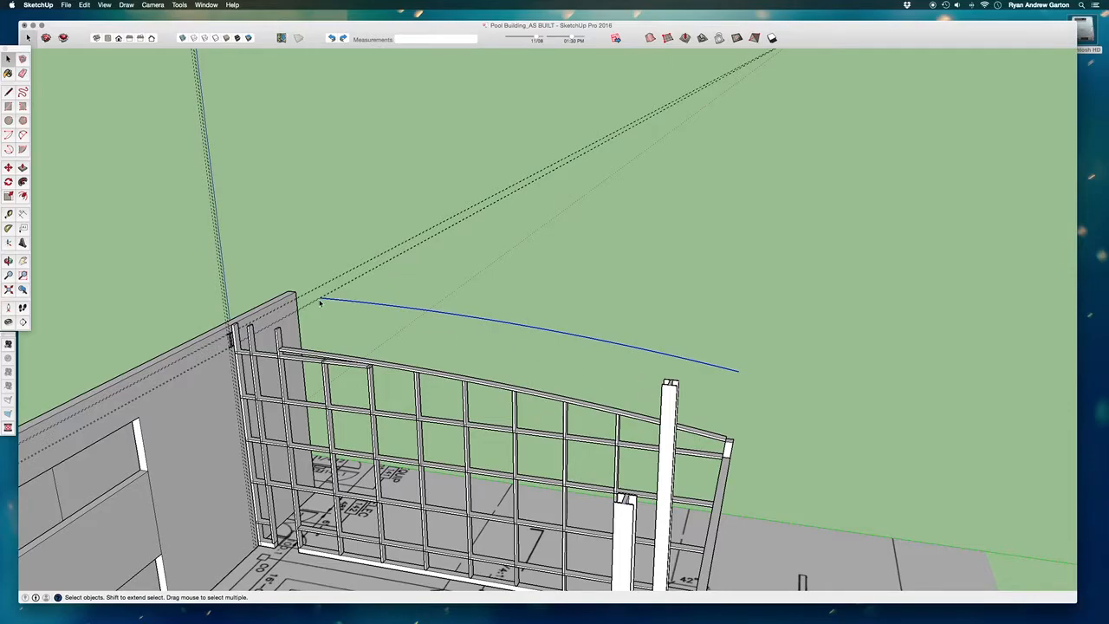
{"action": "middle_click_drag", "start_coordinate": [490, 337], "coordinate": [386, 227]}
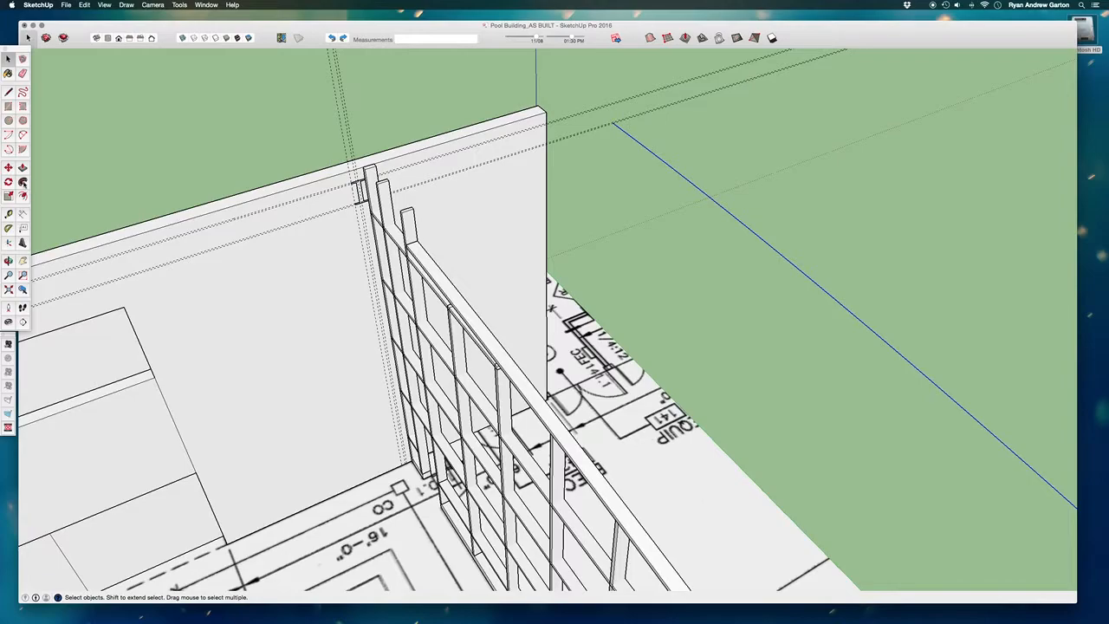
{"action": "left_click", "coordinate": [23, 181]}
{"action": "scroll", "coordinate": [366, 192], "scroll_direction": "up", "scroll_amount": 5}
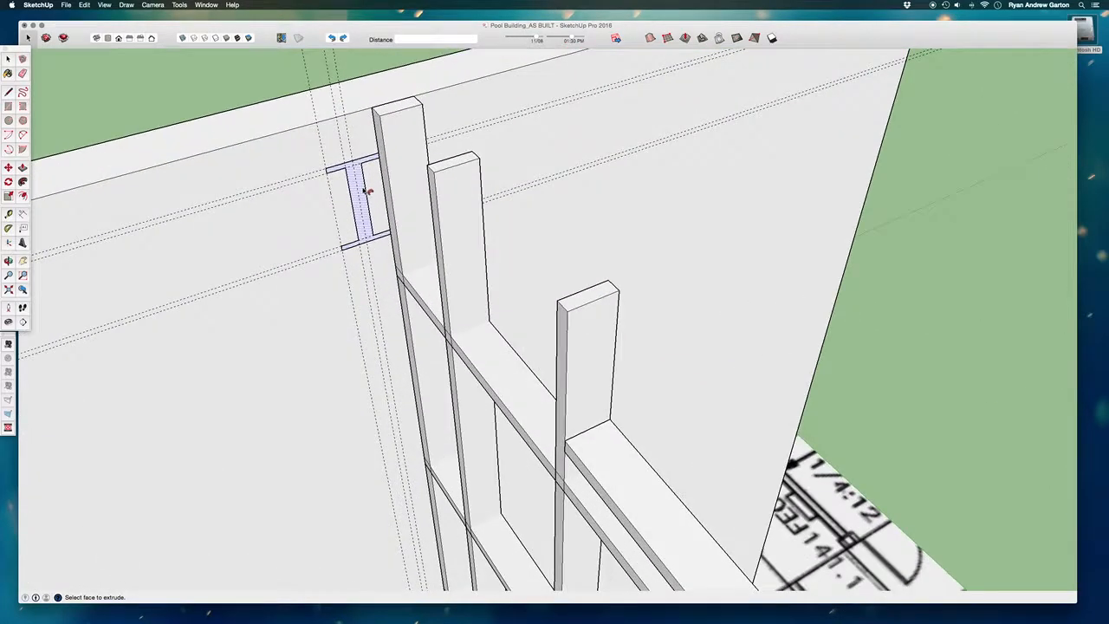
{"action": "double_click", "coordinate": [365, 186]}
{"action": "middle_click_drag", "start_coordinate": [334, 202], "coordinate": [254, 233]}
{"action": "scroll", "coordinate": [207, 286], "scroll_direction": "down", "scroll_amount": 5}
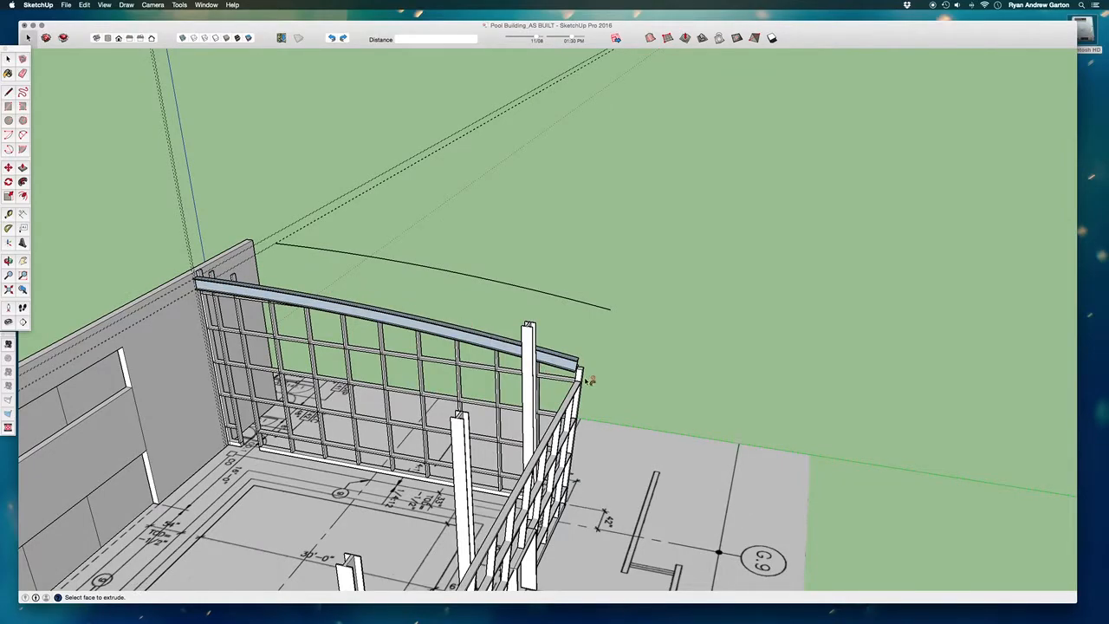
{"action": "middle_click_drag", "start_coordinate": [588, 383], "coordinate": [127, 205]}
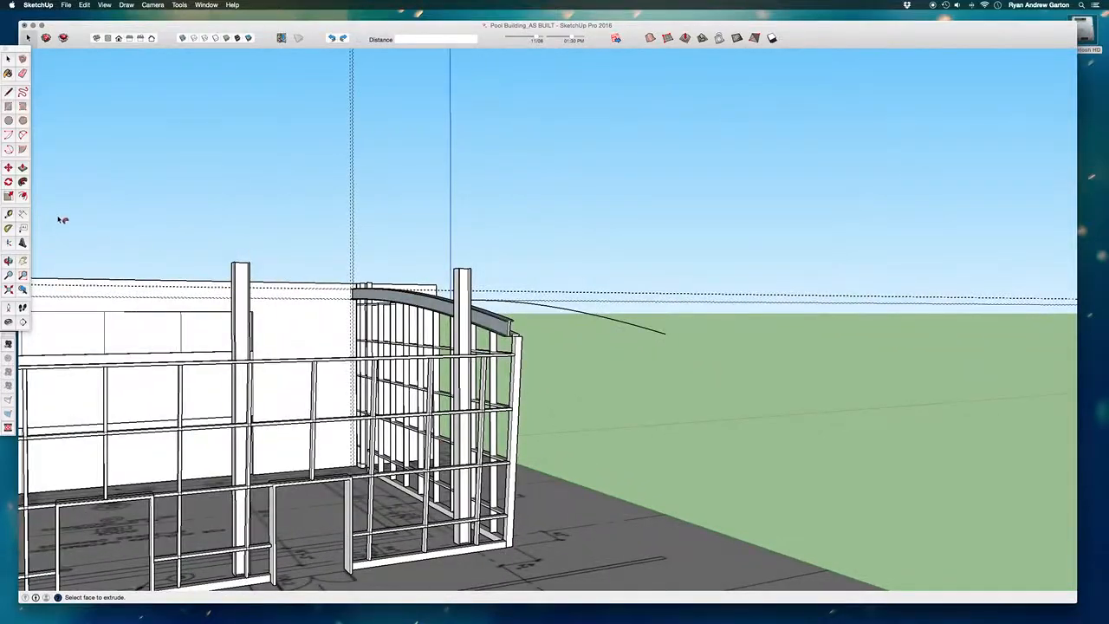
Step: Select all connected geometry of the arched beam and make it a group
{"action": "left_click", "coordinate": [8, 58]}
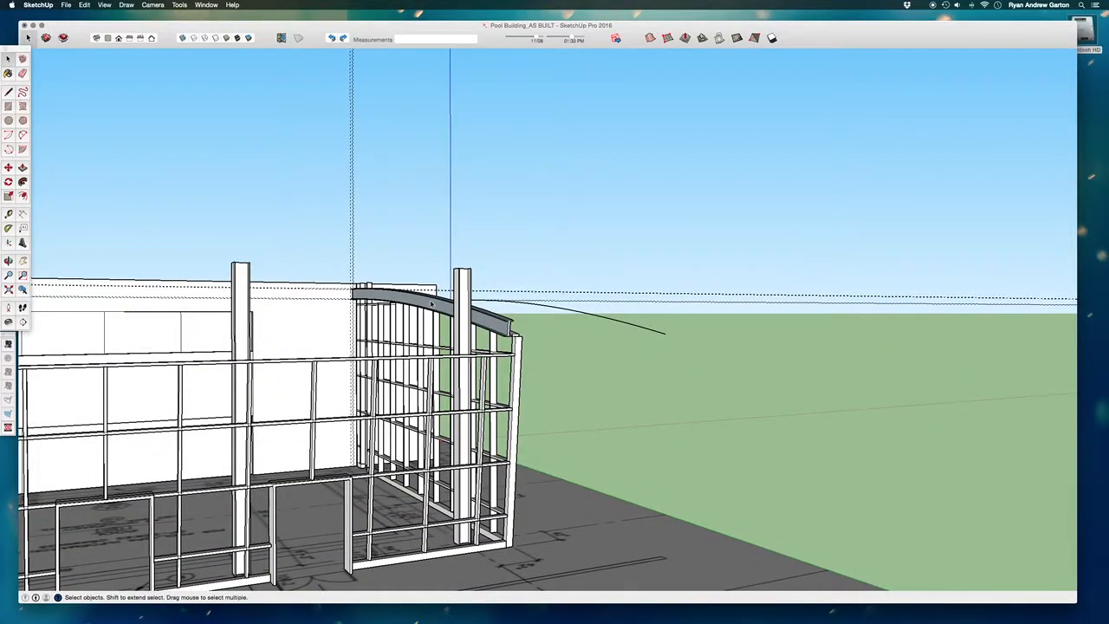
{"action": "scroll", "coordinate": [433, 305], "scroll_direction": "up", "scroll_amount": 3}
{"action": "left_click", "coordinate": [424, 300]}
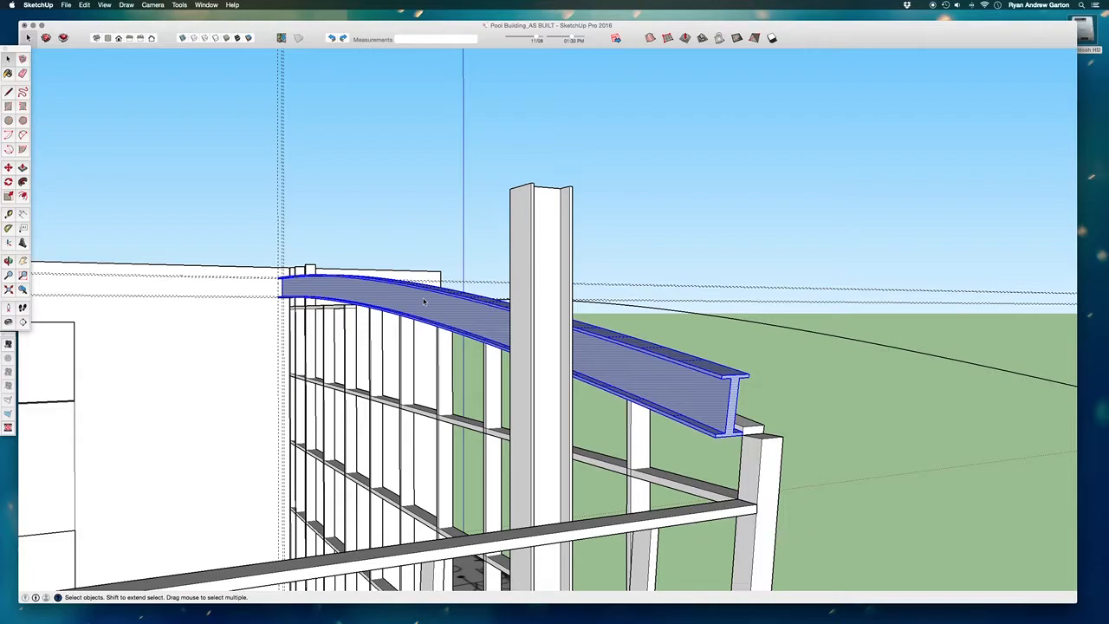
{"action": "key", "text": "g"}
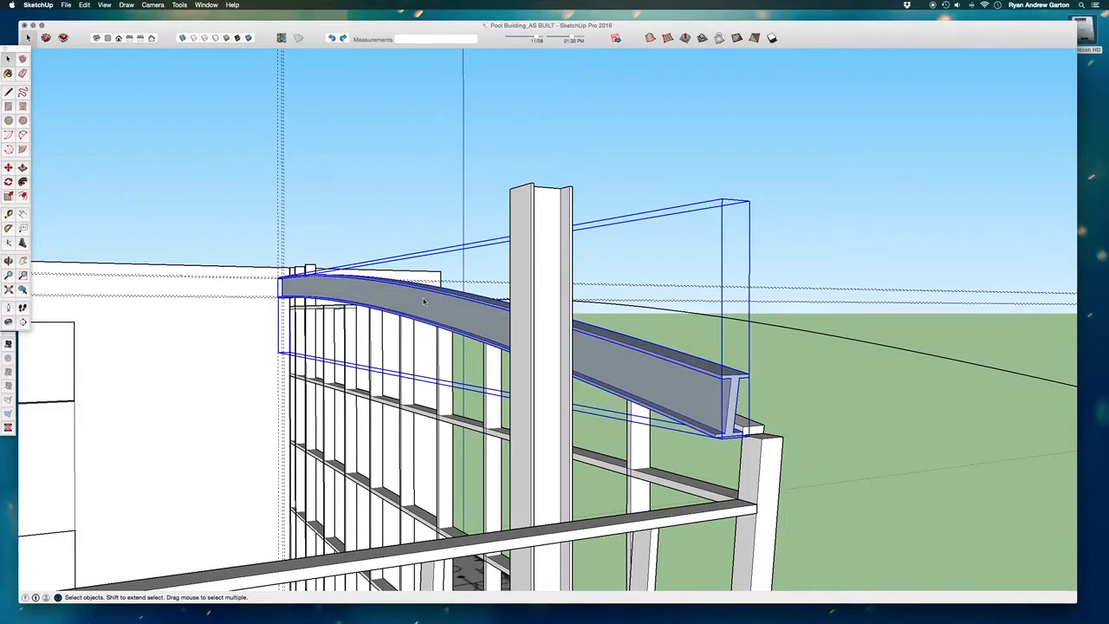
Step: Reverse all faces inside the beam group so the white sides face outward, and close the group
{"action": "double_click", "coordinate": [423, 302]}
{"action": "scroll", "coordinate": [426, 331], "scroll_direction": "down", "scroll_amount": 5}
{"action": "scroll", "coordinate": [440, 320], "scroll_direction": "up", "scroll_amount": 4}
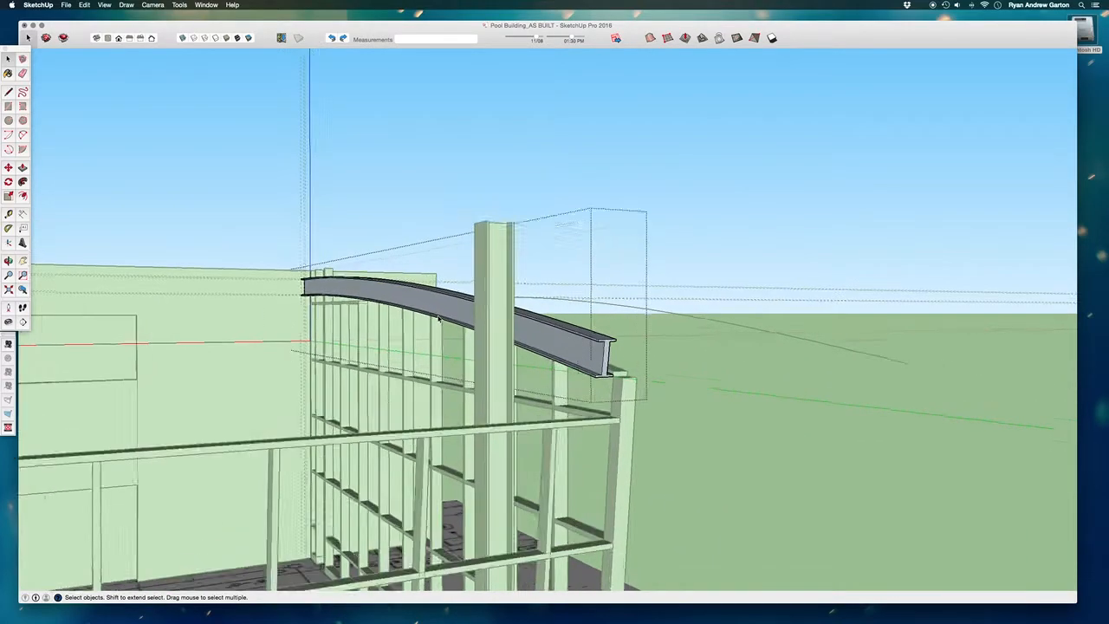
{"action": "left_click_drag", "start_coordinate": [247, 206], "coordinate": [853, 481]}
{"action": "scroll", "coordinate": [666, 404], "scroll_direction": "up", "scroll_amount": 1}
{"action": "mouse_move", "coordinate": [666, 404]}
{"action": "middle_mouse_down"}
{"action": "mouse_move", "coordinate": [203, 421]}
{"action": "mouse_move", "coordinate": [342, 382]}
{"action": "mouse_move", "coordinate": [849, 392]}
{"action": "mouse_move", "coordinate": [597, 422]}
{"action": "middle_mouse_up"}
{"action": "scroll", "coordinate": [599, 401], "scroll_direction": "up", "scroll_amount": 4}
{"action": "right_click", "coordinate": [562, 400]}
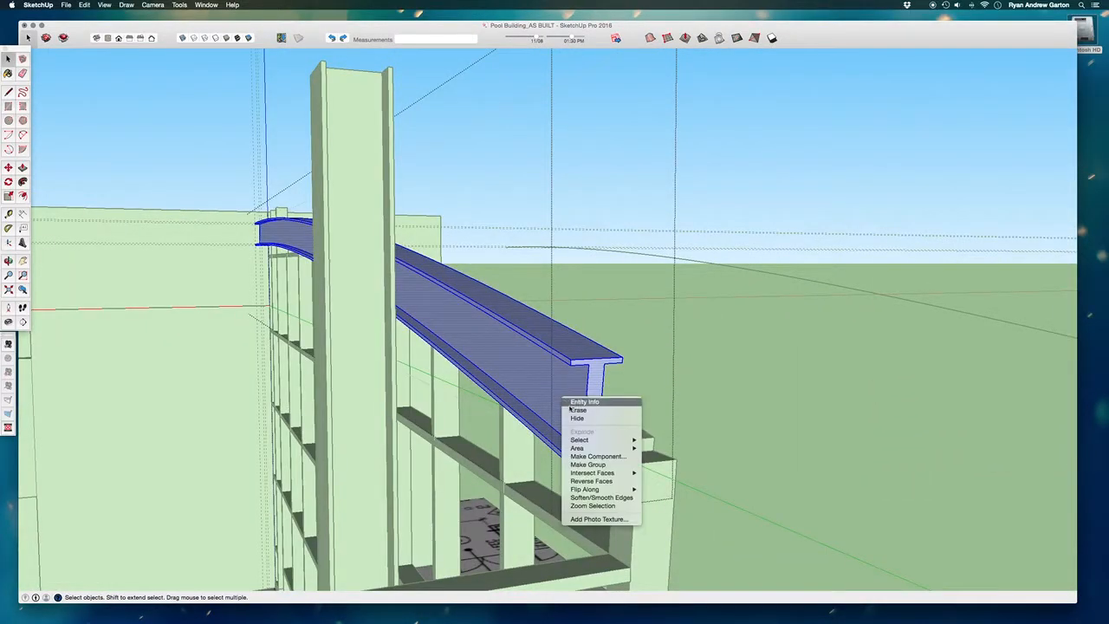
{"action": "left_click", "coordinate": [589, 481]}
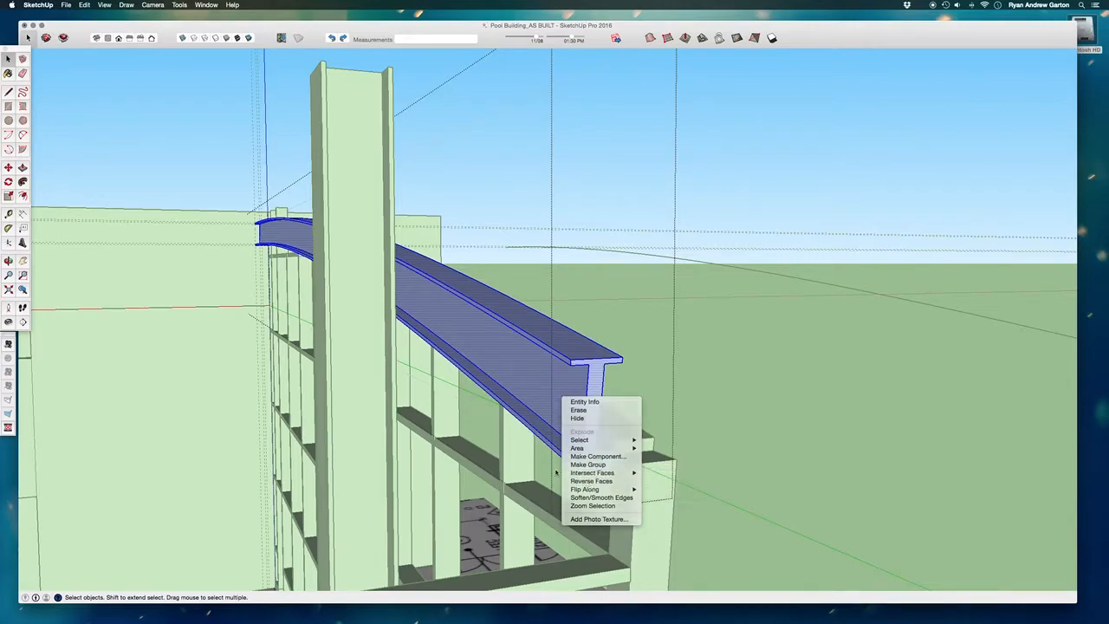
{"action": "scroll", "coordinate": [535, 390], "scroll_direction": "down", "scroll_amount": 4}
{"action": "scroll", "coordinate": [535, 391], "scroll_direction": "down", "scroll_amount": 2}
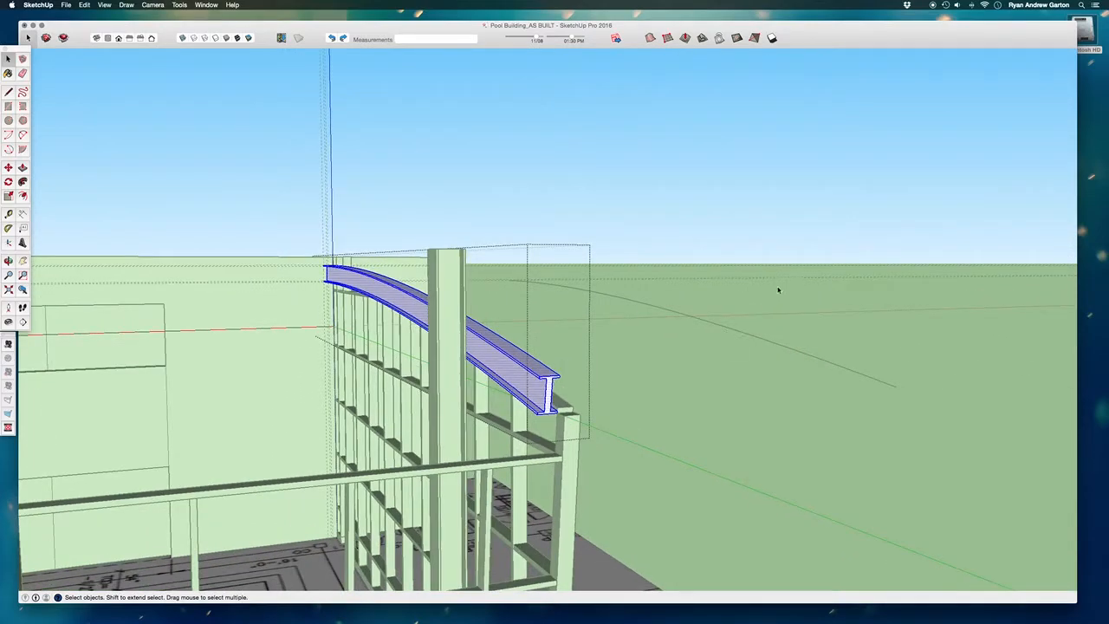
{"action": "left_click", "coordinate": [636, 224]}
Step: Move the arched beam 10 inches sideways so its lower corner aligns with the inner corner of the end post
{"action": "middle_click_drag", "start_coordinate": [327, 318], "coordinate": [539, 357]}
{"action": "middle_click_drag", "start_coordinate": [434, 299], "coordinate": [338, 230]}
{"action": "middle_click_drag", "start_coordinate": [378, 280], "coordinate": [349, 330]}
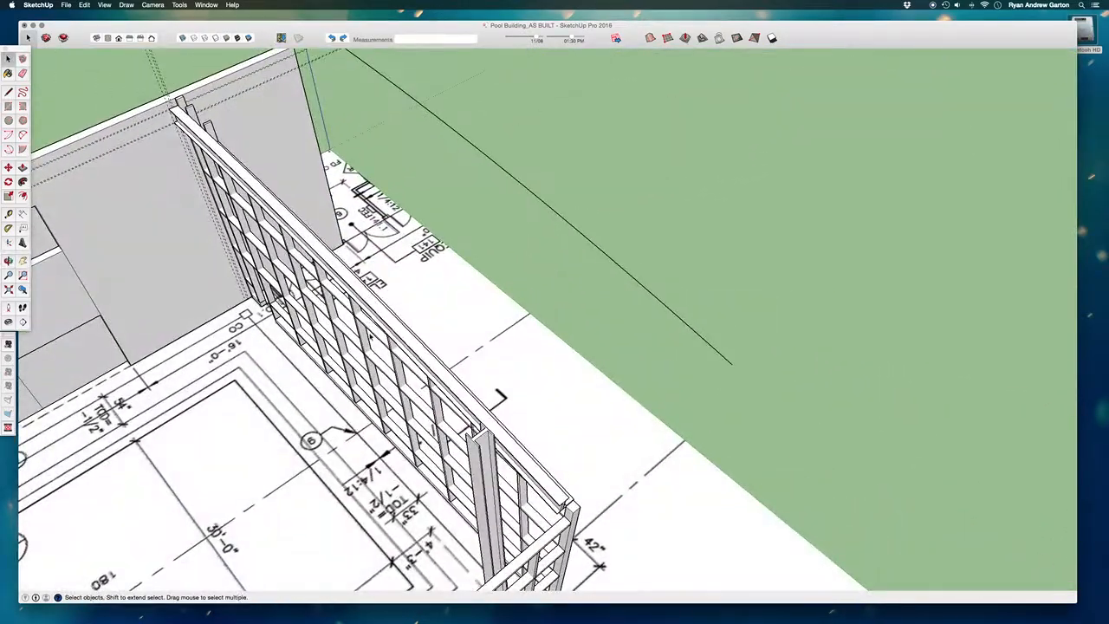
{"action": "scroll", "coordinate": [553, 511], "scroll_direction": "up", "scroll_amount": 10}
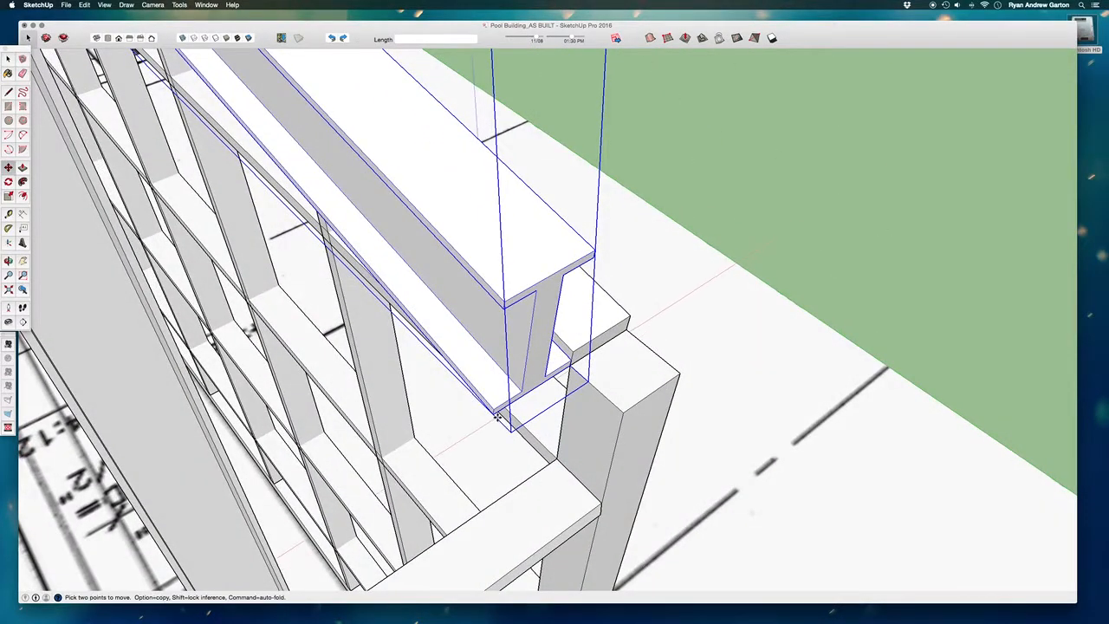
{"action": "left_click", "coordinate": [495, 416]}
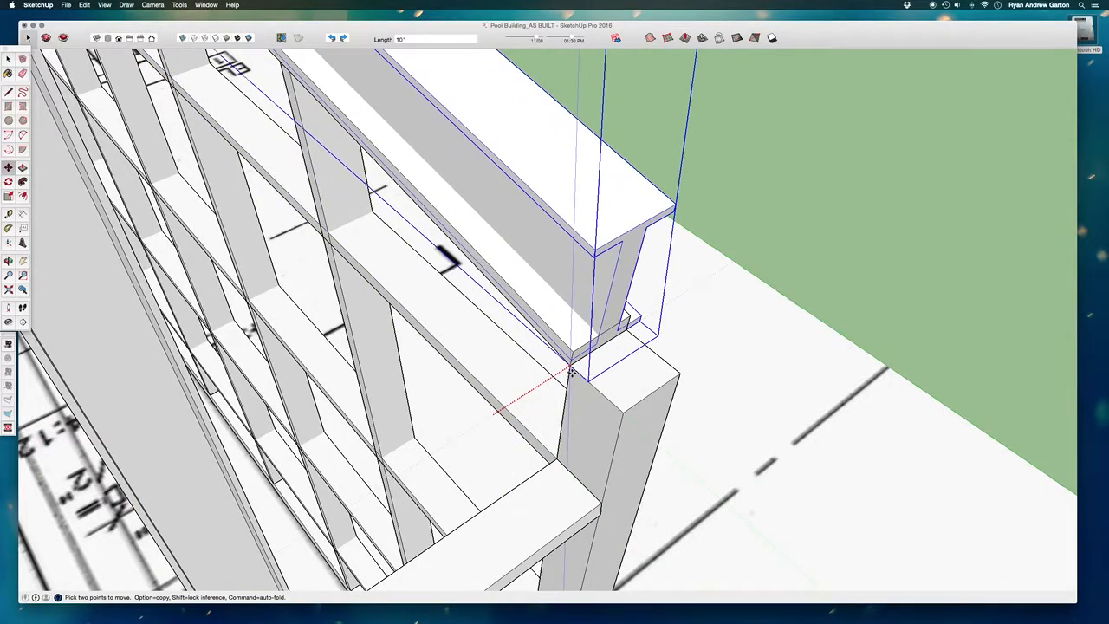
Step: Raise the arched beam 2 1/2 inches from the underside to the top of the curved framing rail
{"action": "middle_click_drag", "start_coordinate": [591, 487], "coordinate": [675, 346]}
{"action": "middle_click_drag", "start_coordinate": [695, 307], "coordinate": [712, 371]}
{"action": "scroll", "coordinate": [707, 385], "scroll_direction": "down", "scroll_amount": 6}
{"action": "scroll", "coordinate": [319, 314], "scroll_direction": "up", "scroll_amount": 6}
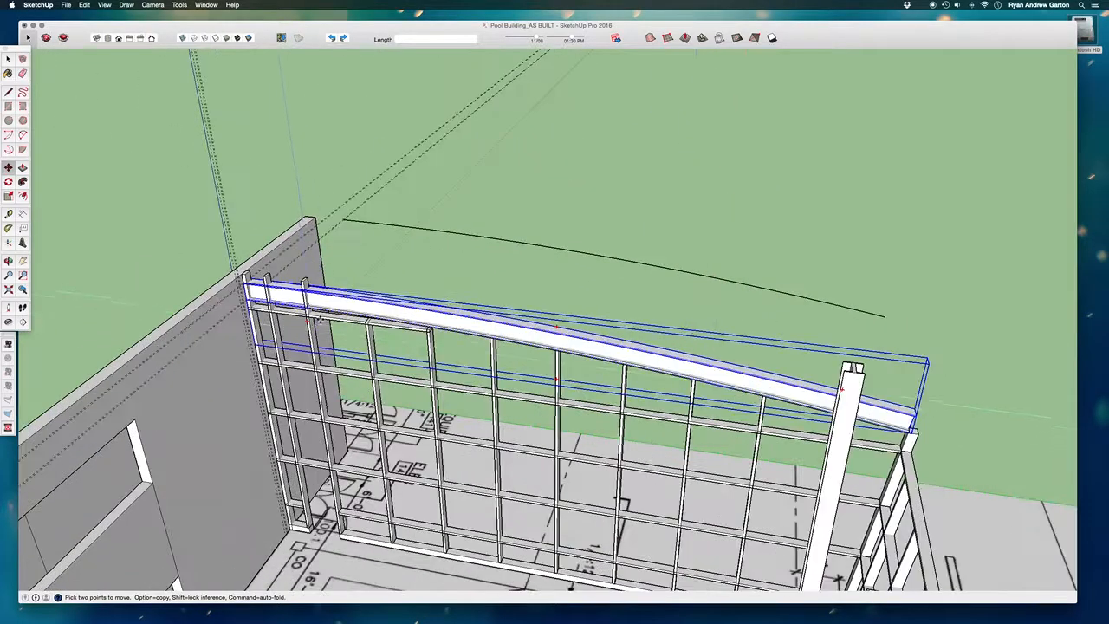
{"action": "middle_click_drag", "start_coordinate": [319, 307], "coordinate": [304, 253]}
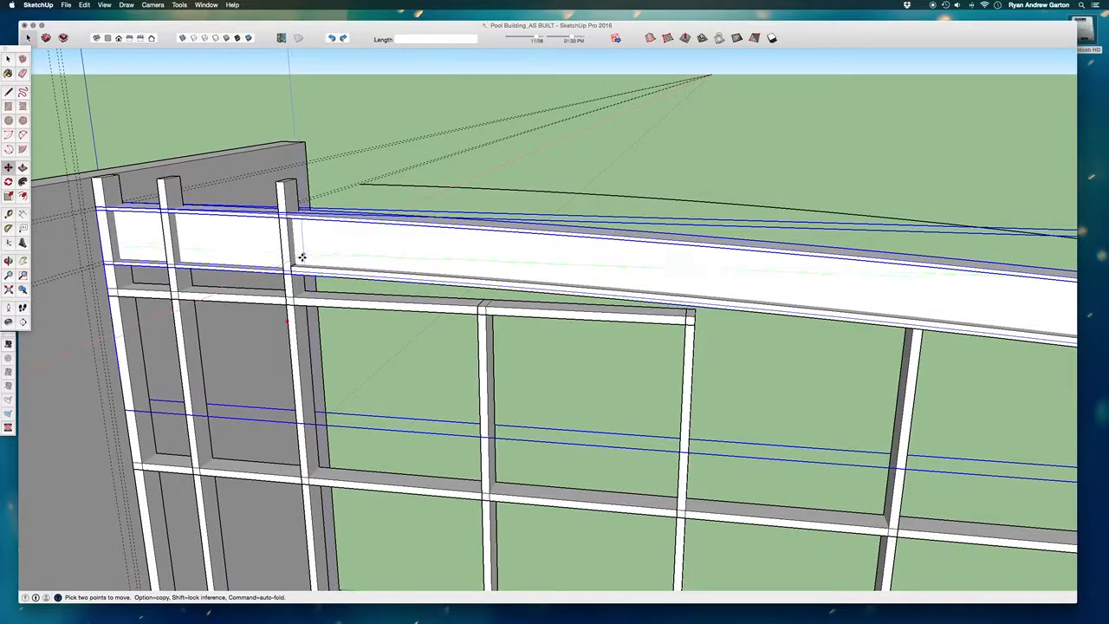
{"action": "scroll", "coordinate": [303, 256], "scroll_direction": "up", "scroll_amount": 4}
{"action": "scroll", "coordinate": [290, 277], "scroll_direction": "up", "scroll_amount": 5}
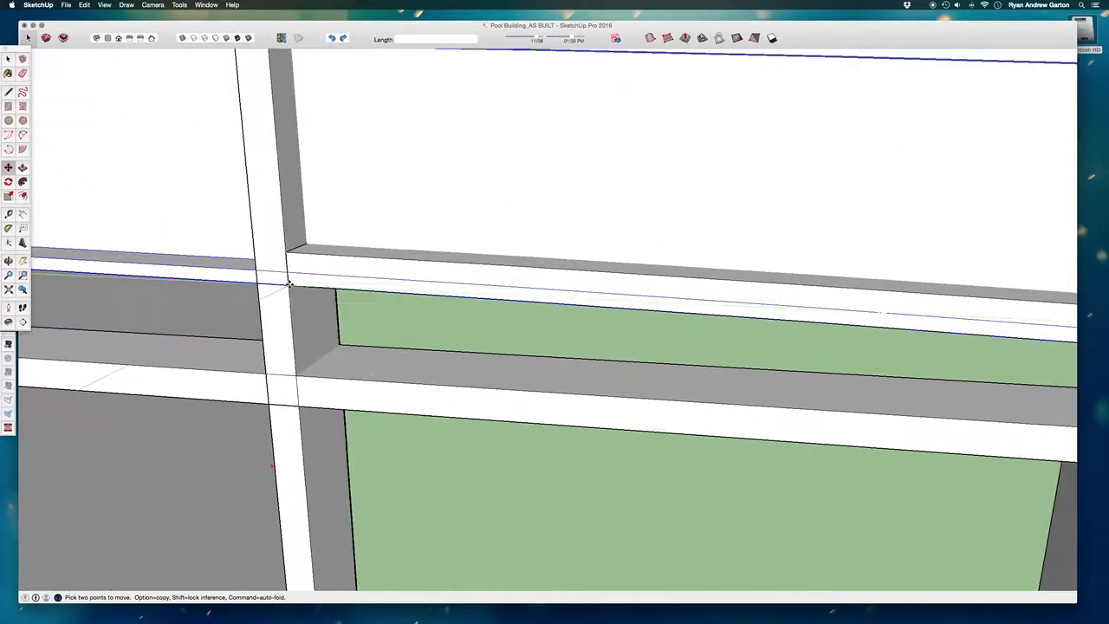
{"action": "left_click", "coordinate": [289, 288]}
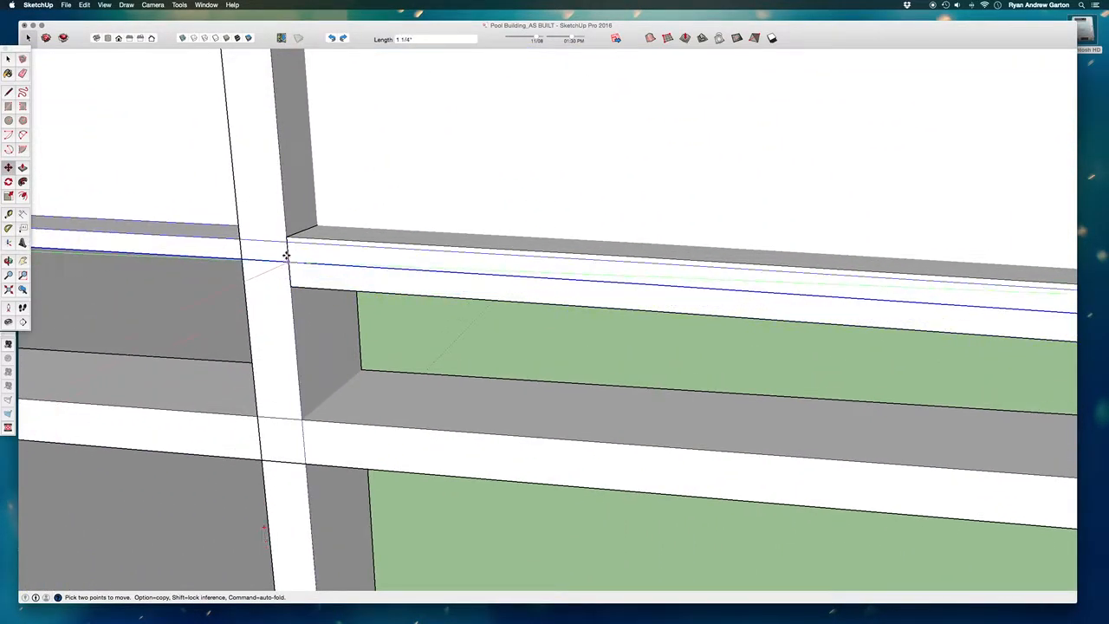
{"action": "middle_click_drag", "start_coordinate": [287, 237], "coordinate": [387, 249]}
{"action": "scroll", "coordinate": [388, 248], "scroll_direction": "down", "scroll_amount": 8}
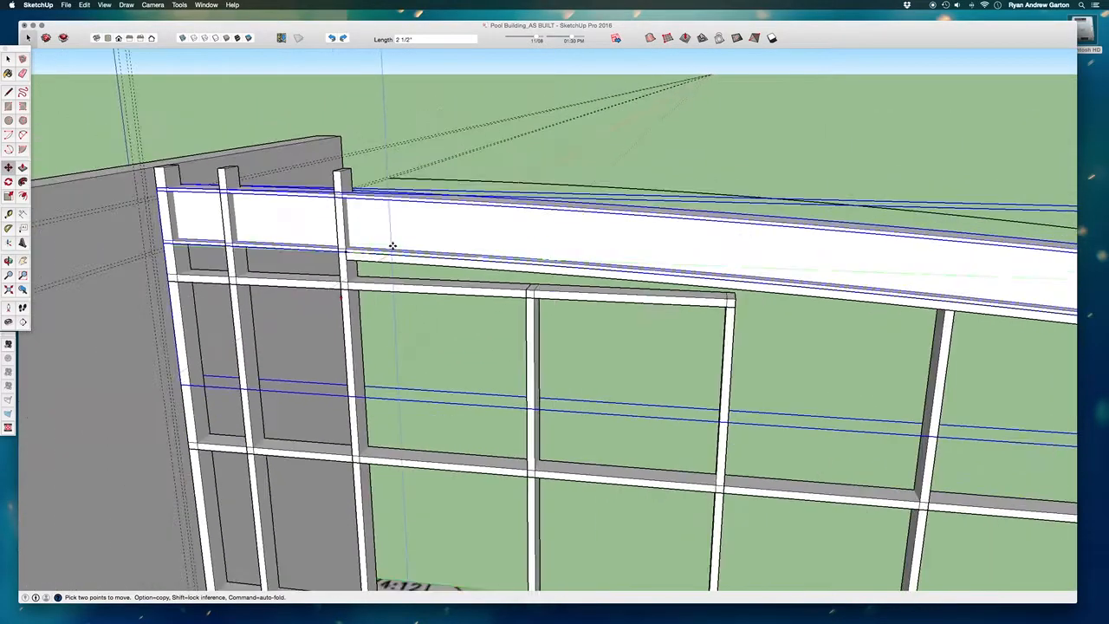
Step: Examine the arched beam along the end framing and in relation to the columns across the whole building
{"action": "middle_click_drag", "start_coordinate": [508, 232], "coordinate": [665, 265]}
{"action": "scroll", "coordinate": [665, 270], "scroll_direction": "up", "scroll_amount": 3}
{"action": "key", "text": "space"}
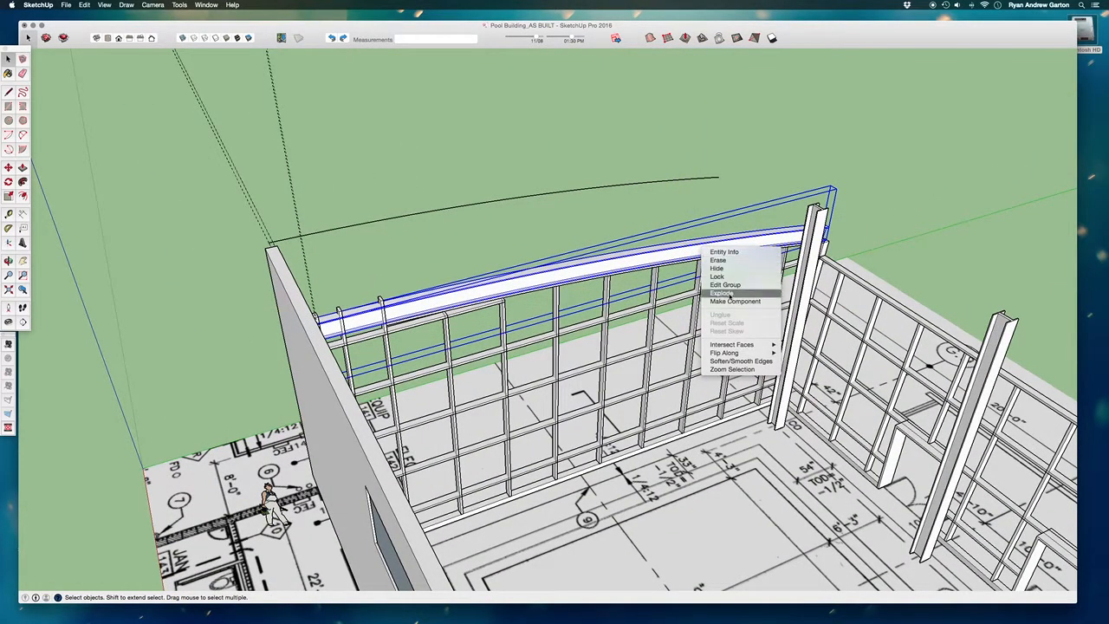
{"action": "middle_click_drag", "start_coordinate": [531, 232], "coordinate": [538, 170]}
{"action": "scroll", "coordinate": [538, 170], "scroll_direction": "down", "scroll_amount": 4}
{"action": "scroll", "coordinate": [641, 282], "scroll_direction": "up", "scroll_amount": 5}
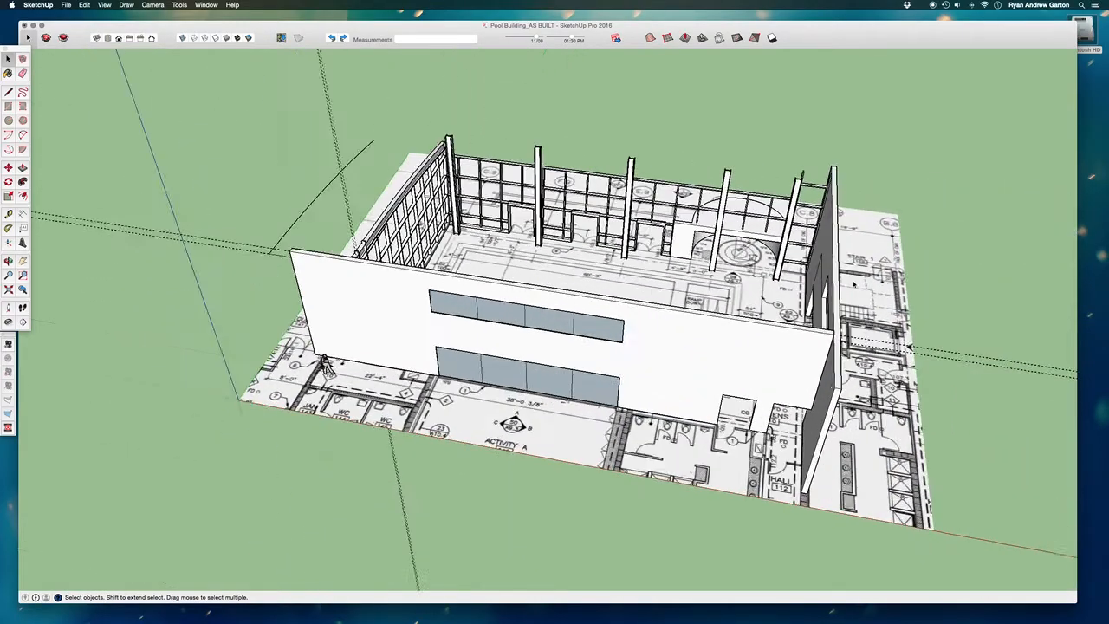
{"action": "scroll", "coordinate": [364, 355], "scroll_direction": "down", "scroll_amount": 1}
{"action": "middle_click_drag", "start_coordinate": [404, 382], "coordinate": [441, 374]}
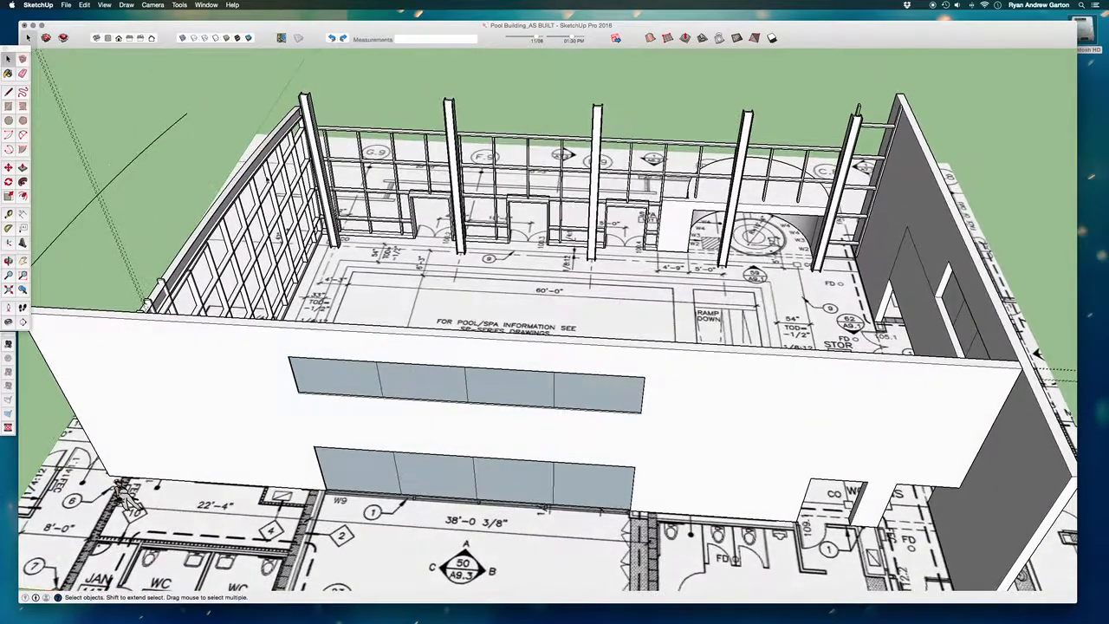
Step: Copy the arched beam 3' 4 1/16" inward from its end midpoint to the first steel column near grid G.9
{"action": "left_click", "coordinate": [257, 170]}
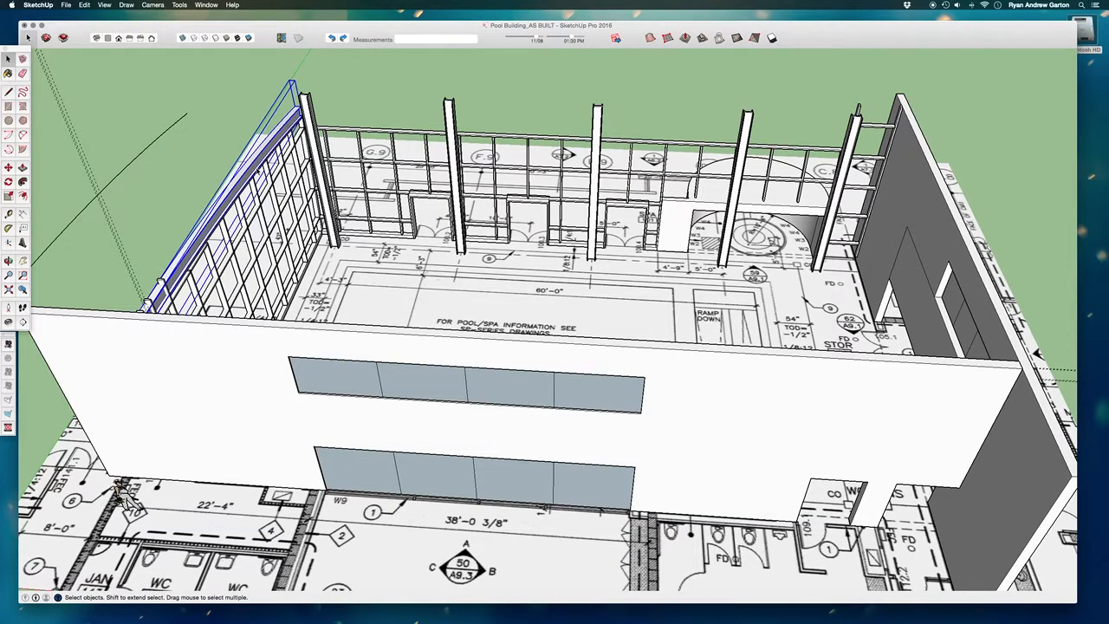
{"action": "scroll", "coordinate": [260, 172], "scroll_direction": "down", "scroll_amount": 3}
{"action": "scroll", "coordinate": [319, 185], "scroll_direction": "up", "scroll_amount": 6}
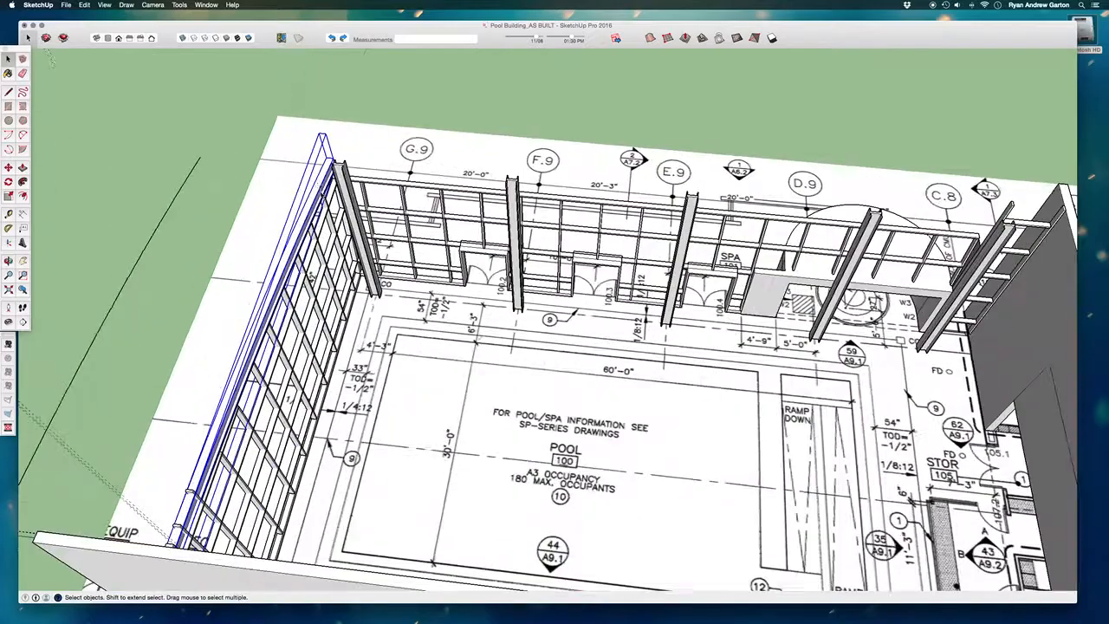
{"action": "scroll", "coordinate": [362, 142], "scroll_direction": "up", "scroll_amount": 3}
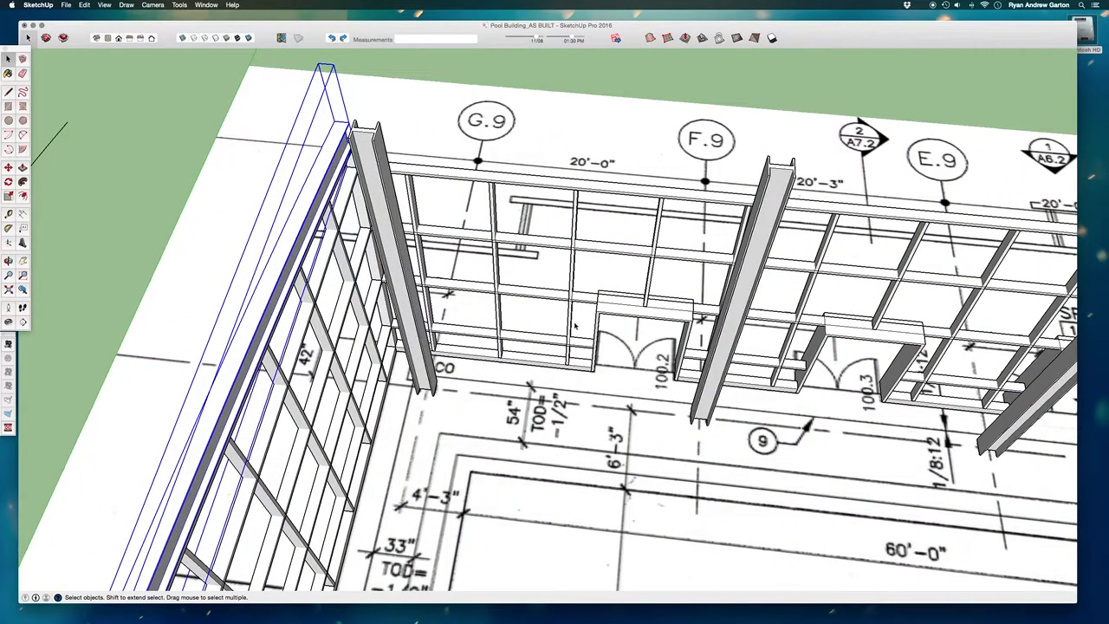
{"action": "scroll", "coordinate": [569, 323], "scroll_direction": "down", "scroll_amount": 2}
{"action": "scroll", "coordinate": [464, 243], "scroll_direction": "up", "scroll_amount": 6}
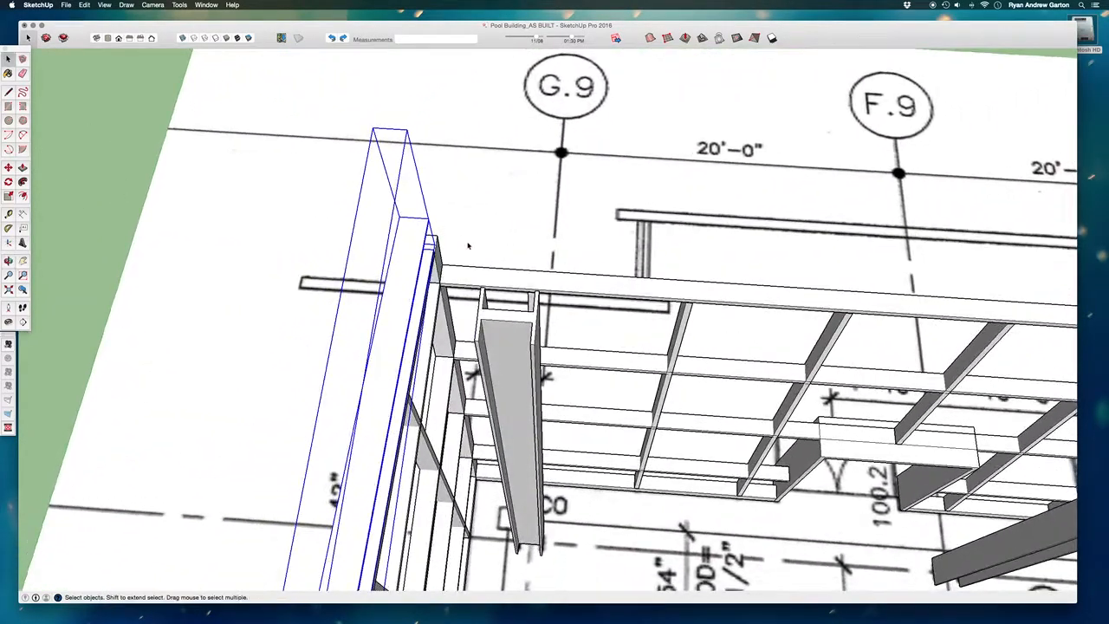
{"action": "middle_click_drag", "start_coordinate": [468, 246], "coordinate": [463, 222]}
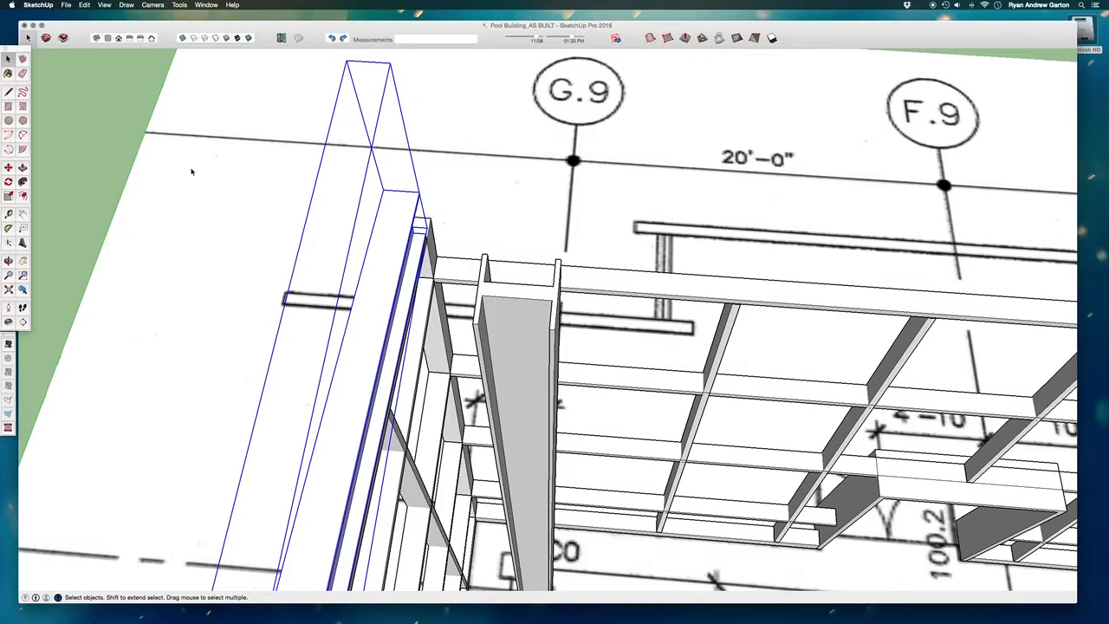
{"action": "key", "text": "m"}
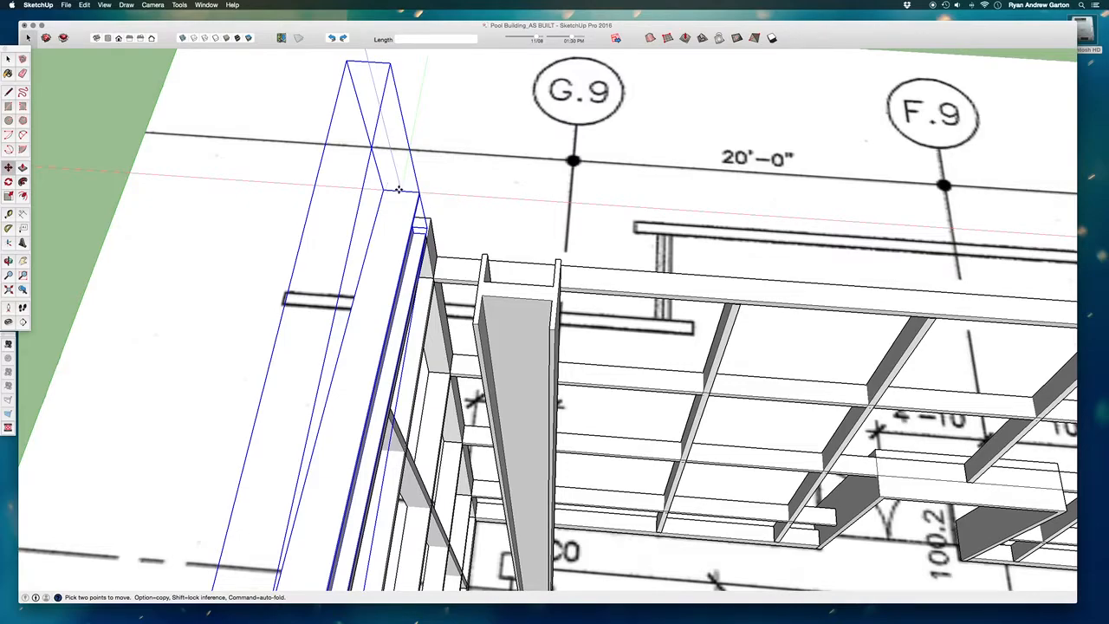
{"action": "left_click", "coordinate": [398, 189]}
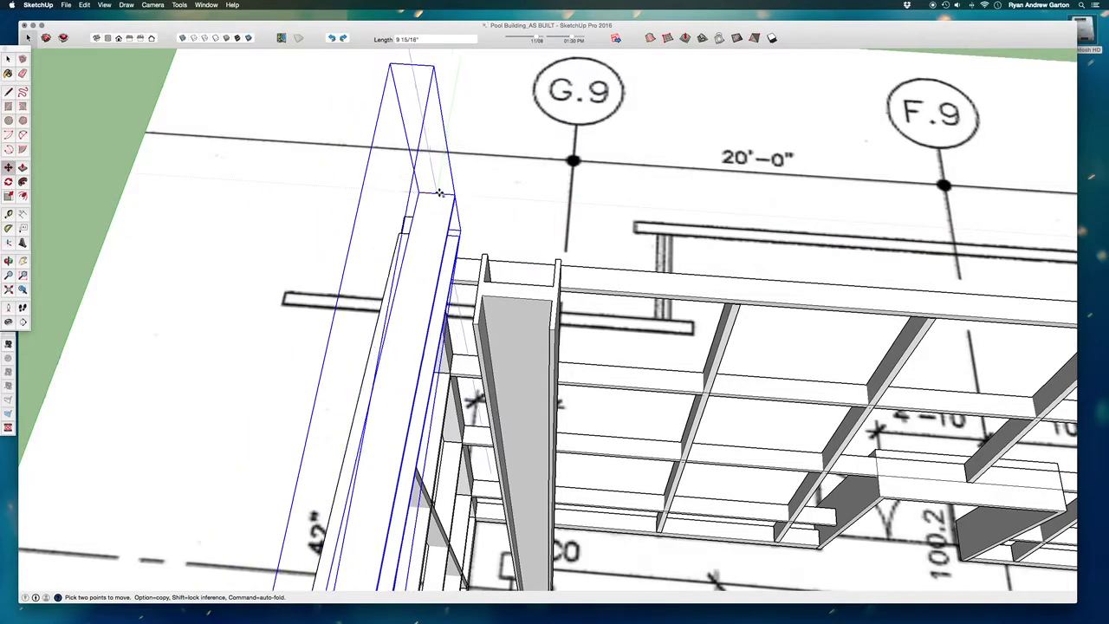
{"action": "key", "text": "alt"}
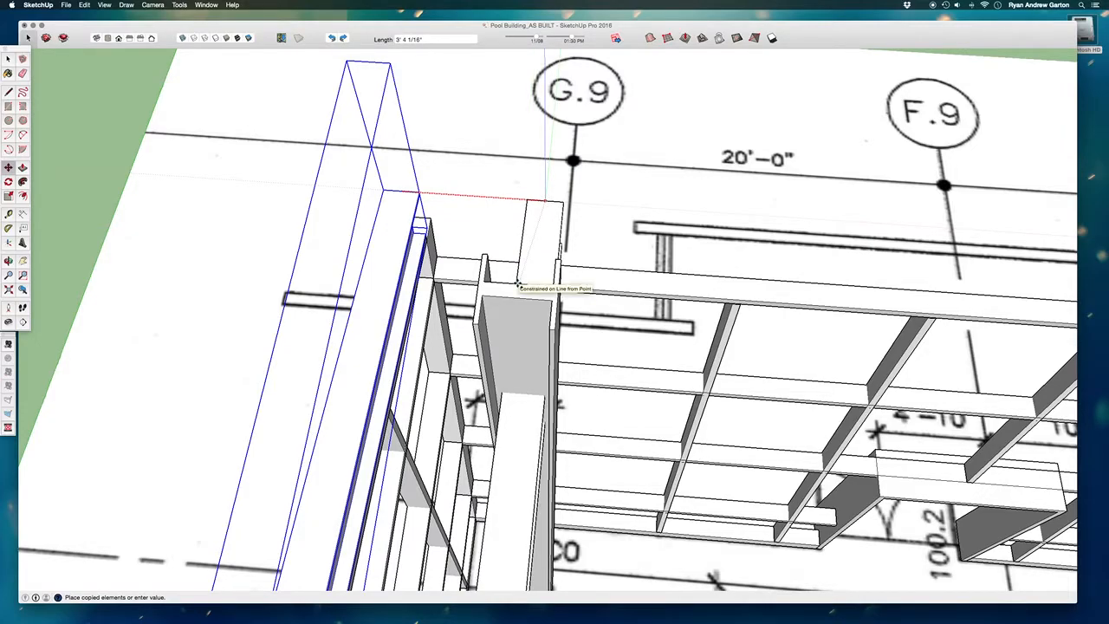
{"action": "left_click", "coordinate": [519, 284]}
{"action": "scroll", "coordinate": [479, 253], "scroll_direction": "down", "scroll_amount": 5}
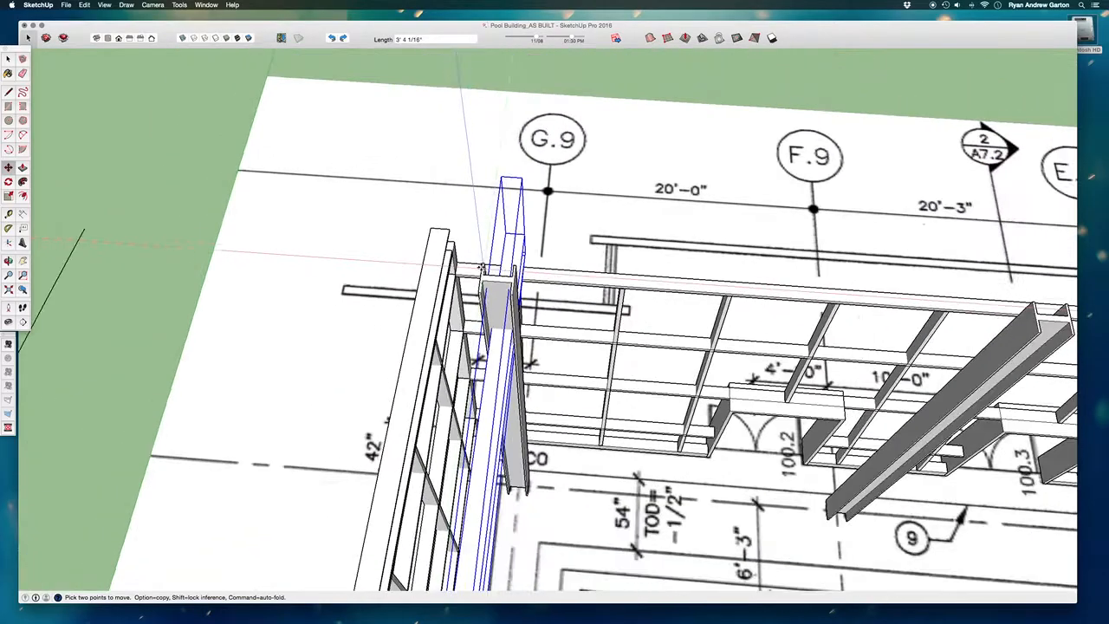
Step: Examine the copied arched beam at the G.9 column and the column spacing along the remaining grid lines
{"action": "scroll", "coordinate": [474, 244], "scroll_direction": "down", "scroll_amount": 5}
{"action": "scroll", "coordinate": [451, 247], "scroll_direction": "up", "scroll_amount": 4}
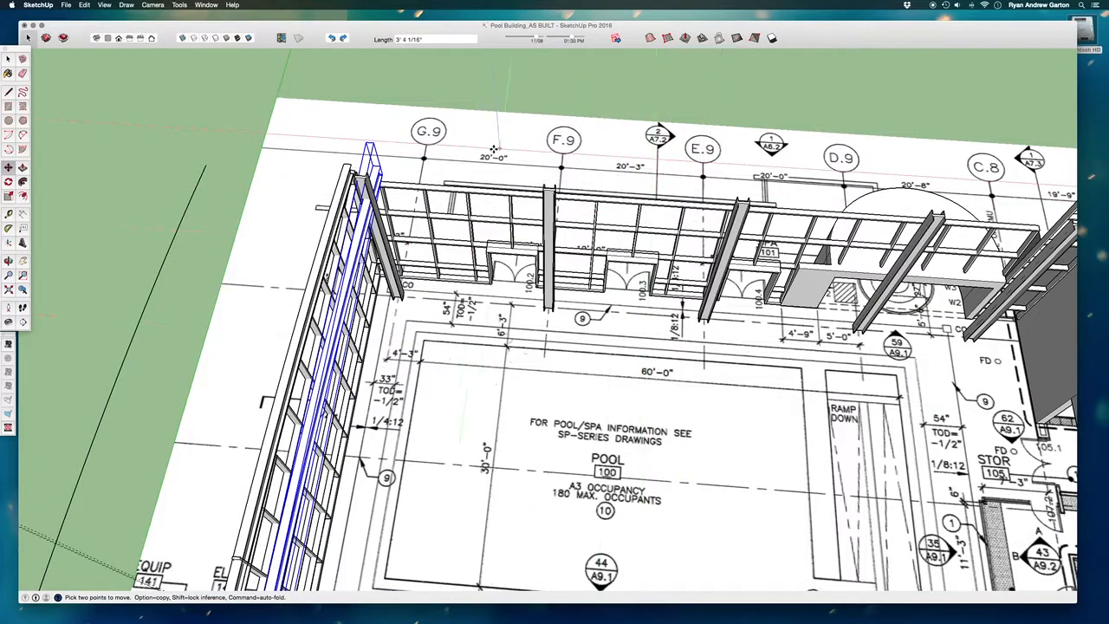
{"action": "scroll", "coordinate": [449, 313], "scroll_direction": "down", "scroll_amount": 2}
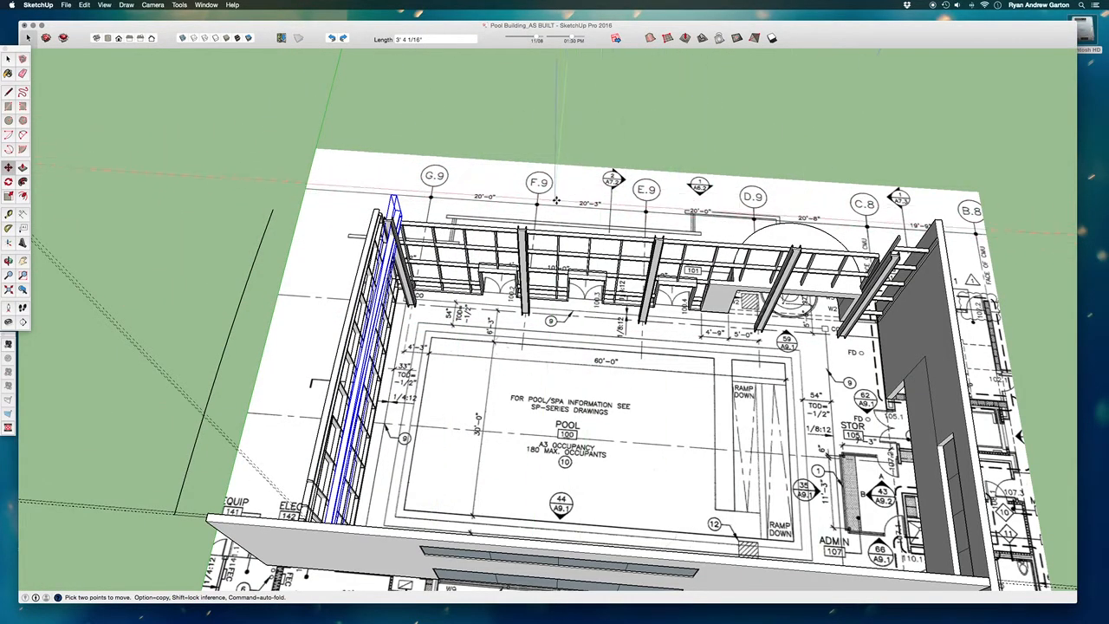
{"action": "scroll", "coordinate": [393, 217], "scroll_direction": "up", "scroll_amount": 5}
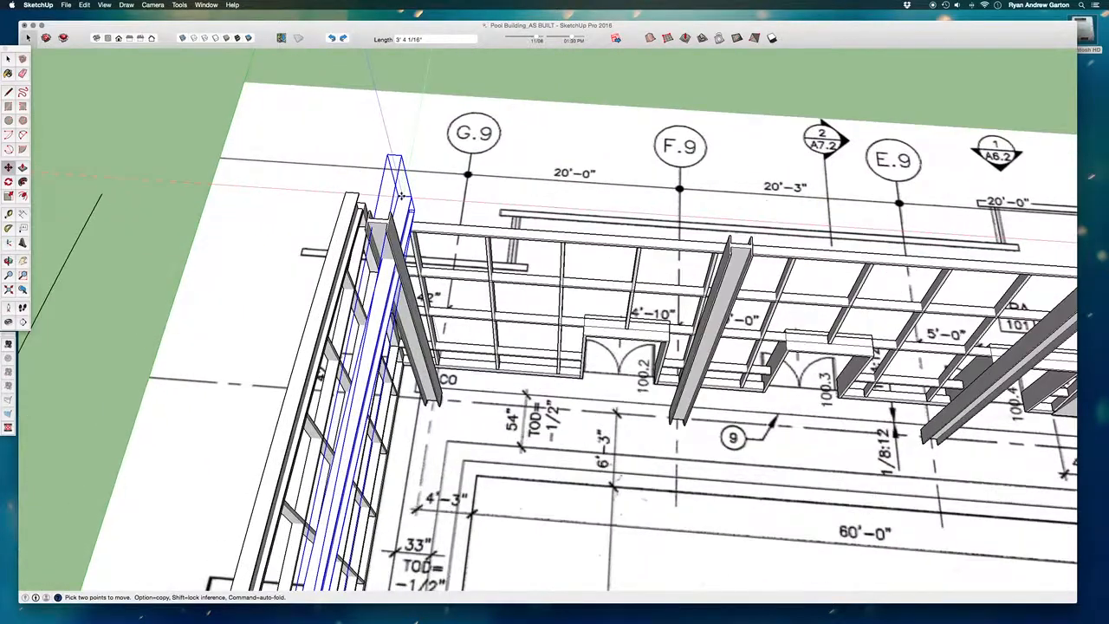
{"action": "scroll", "coordinate": [404, 199], "scroll_direction": "up", "scroll_amount": 2}
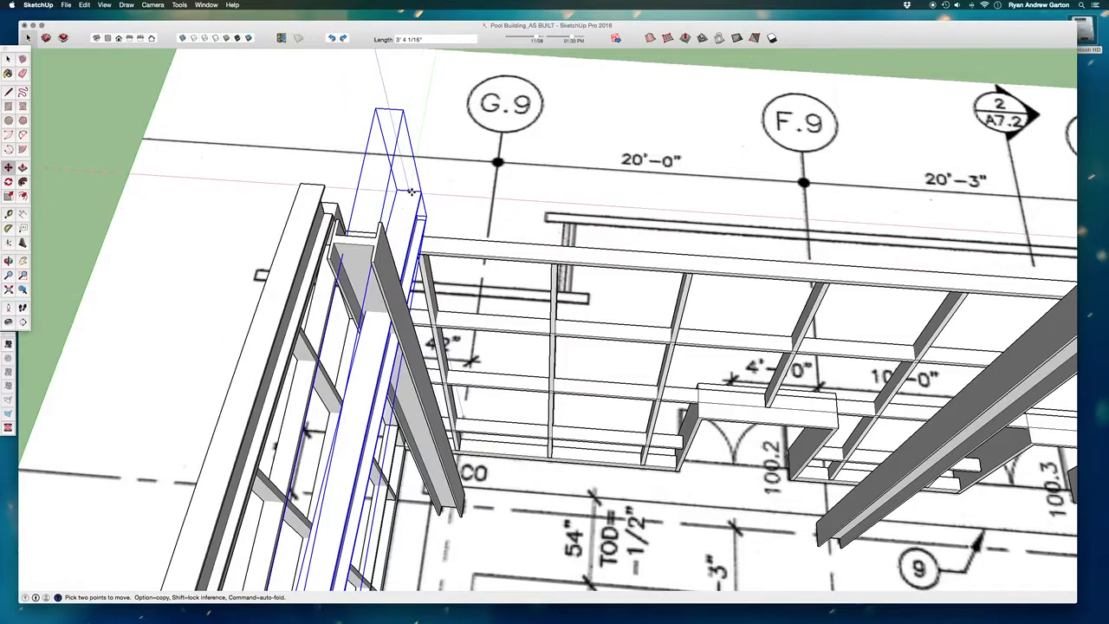
{"action": "scroll", "coordinate": [392, 194], "scroll_direction": "down", "scroll_amount": 3}
{"action": "scroll", "coordinate": [390, 199], "scroll_direction": "up", "scroll_amount": 3}
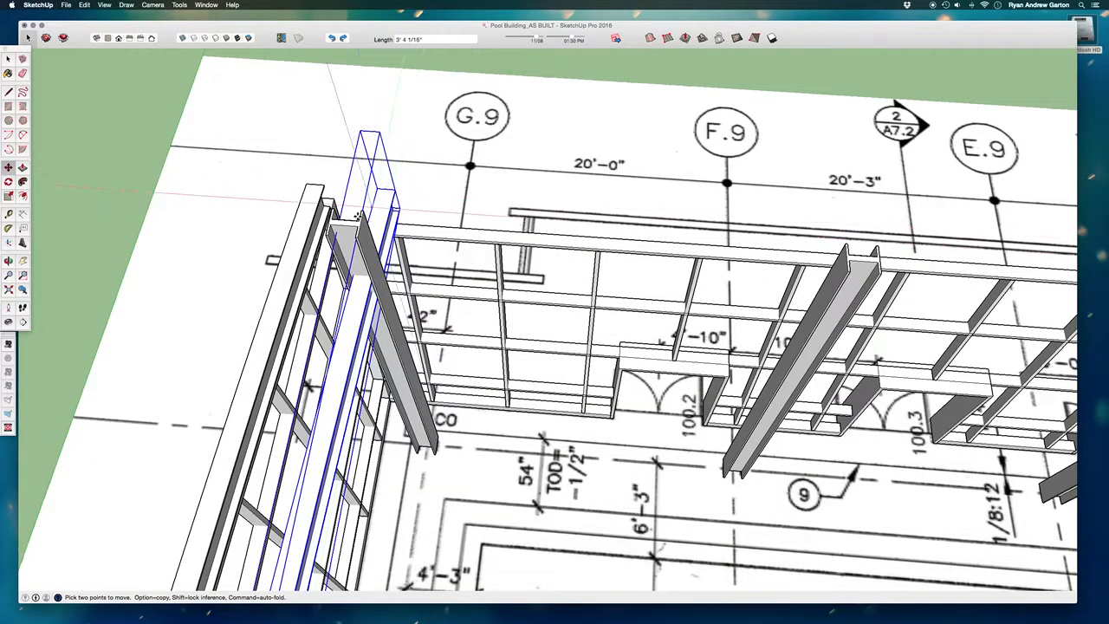
Step: Copy the arched beam 20' from the G.9 column to the F.9 column, dividing the spacing with /2 to add an intermediate beam
{"action": "scroll", "coordinate": [362, 215], "scroll_direction": "up", "scroll_amount": 5}
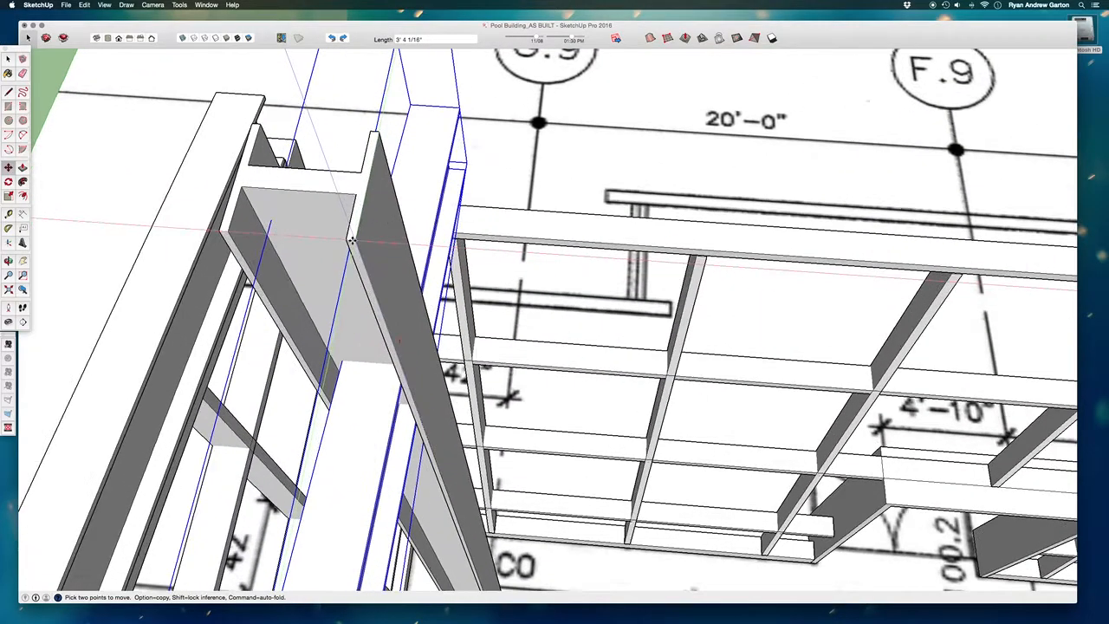
{"action": "scroll", "coordinate": [352, 240], "scroll_direction": "up", "scroll_amount": 2}
{"action": "scroll", "coordinate": [355, 240], "scroll_direction": "down", "scroll_amount": 3}
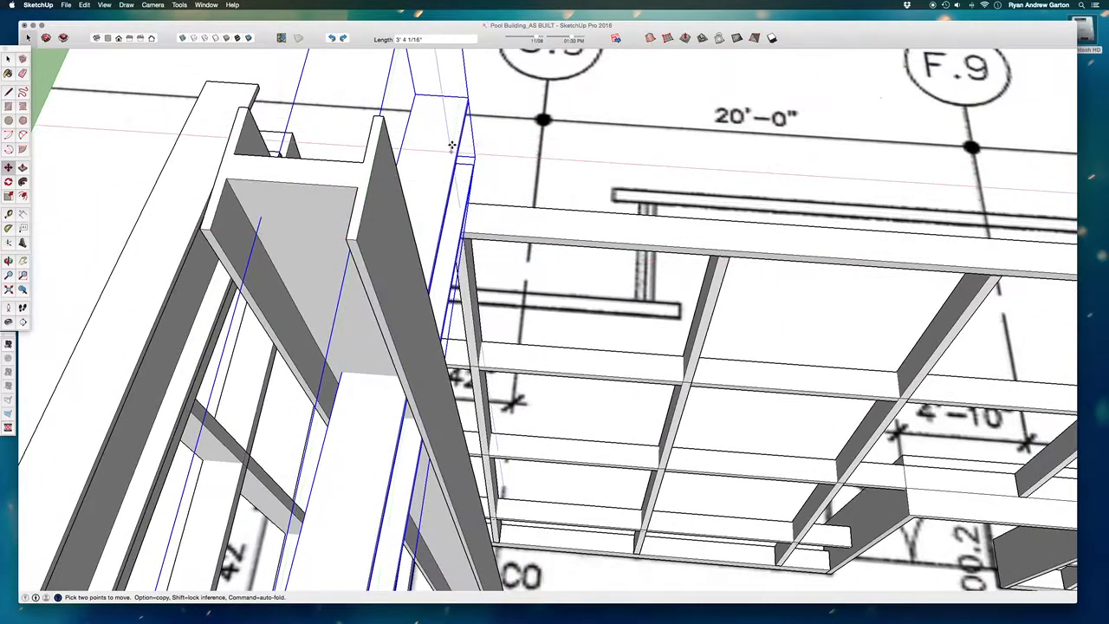
{"action": "scroll", "coordinate": [439, 165], "scroll_direction": "down", "scroll_amount": 1}
{"action": "scroll", "coordinate": [436, 163], "scroll_direction": "down", "scroll_amount": 2}
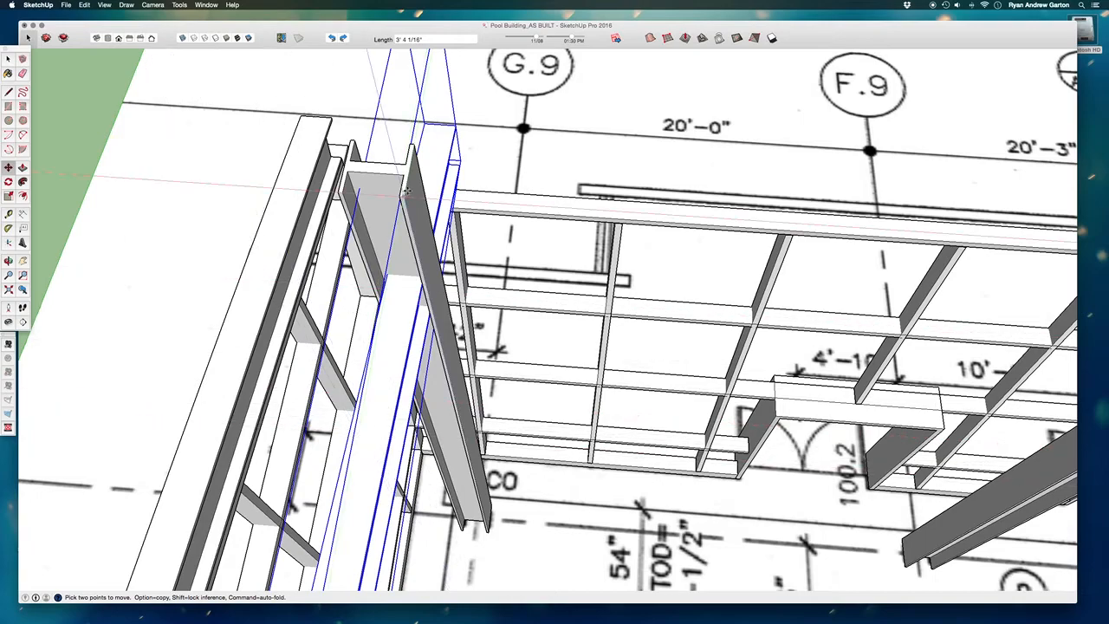
{"action": "scroll", "coordinate": [402, 197], "scroll_direction": "up", "scroll_amount": 2}
{"action": "scroll", "coordinate": [402, 197], "scroll_direction": "up", "scroll_amount": 1}
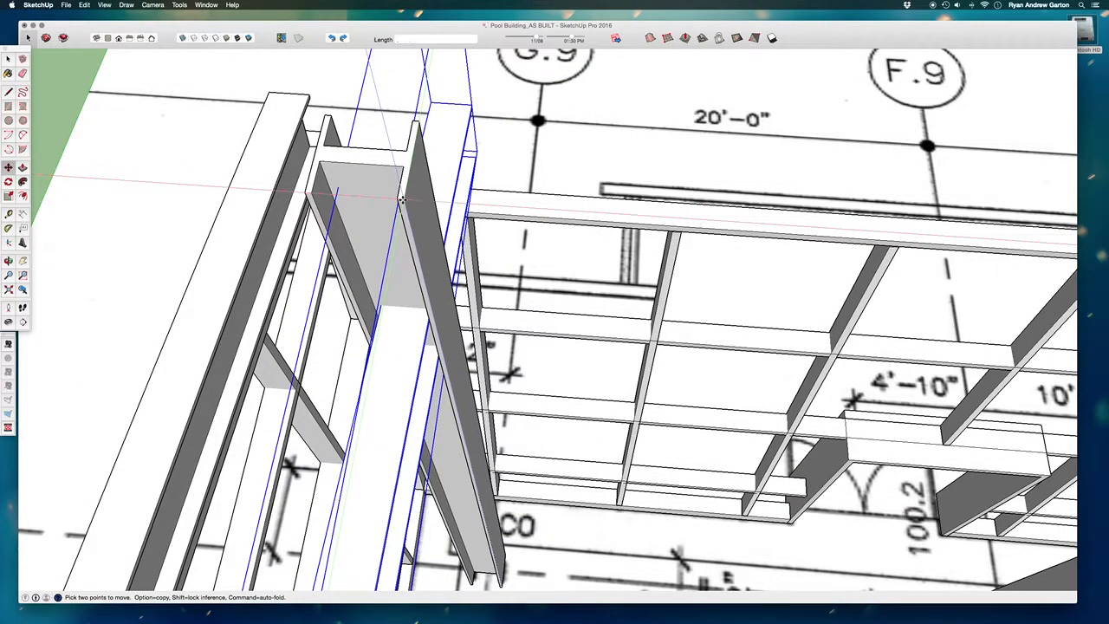
{"action": "scroll", "coordinate": [398, 198], "scroll_direction": "down", "scroll_amount": 6}
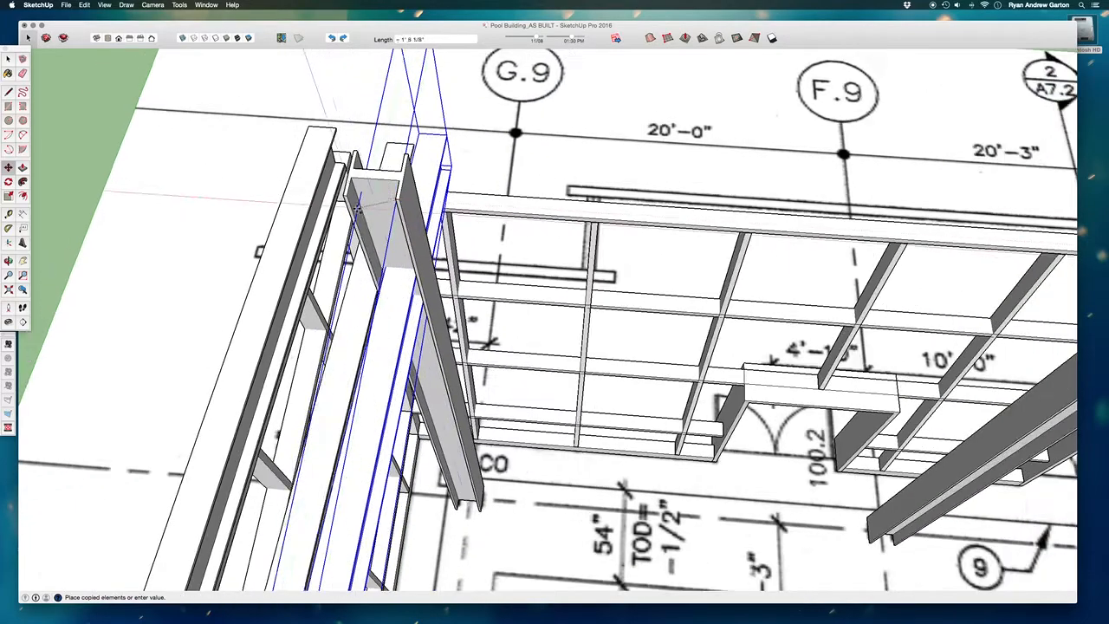
{"action": "scroll", "coordinate": [544, 216], "scroll_direction": "up", "scroll_amount": 5}
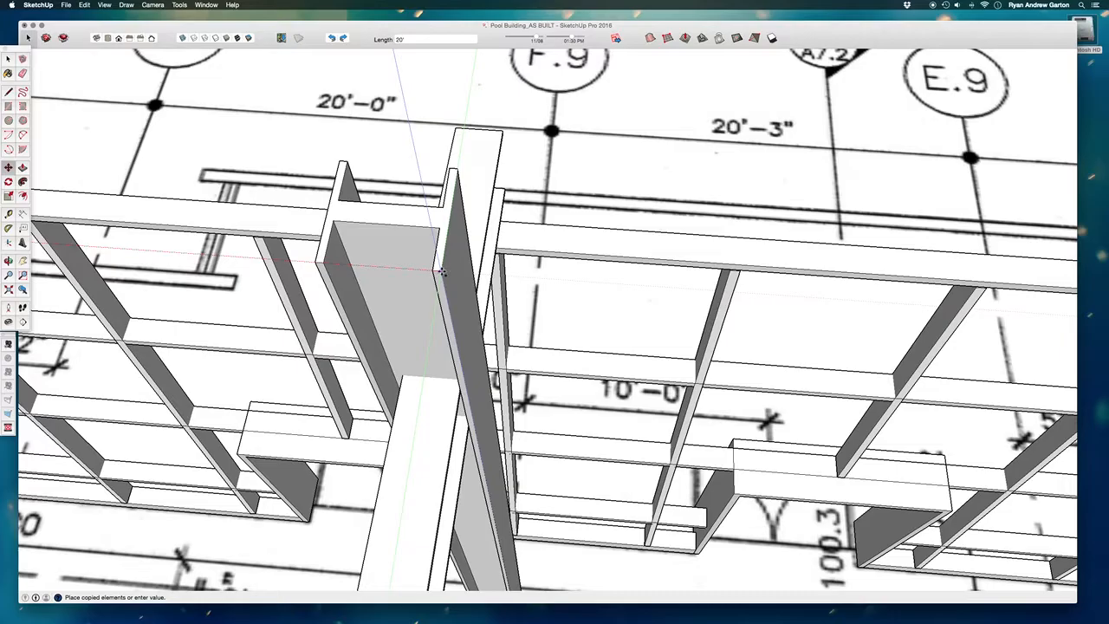
{"action": "left_click", "coordinate": [439, 273]}
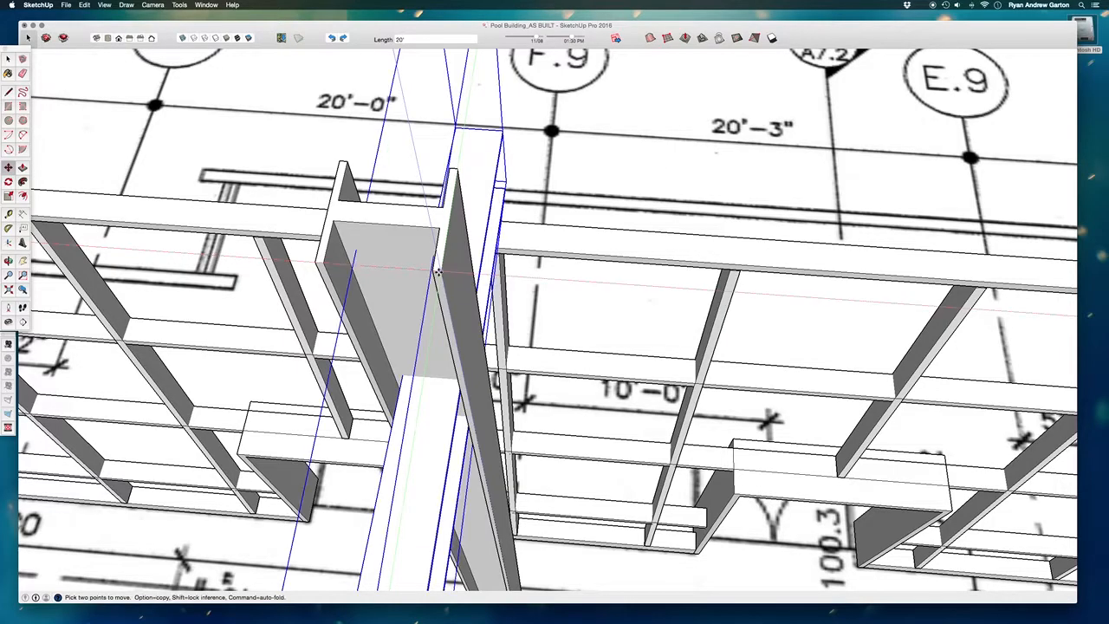
{"action": "scroll", "coordinate": [537, 199], "scroll_direction": "down", "scroll_amount": 6}
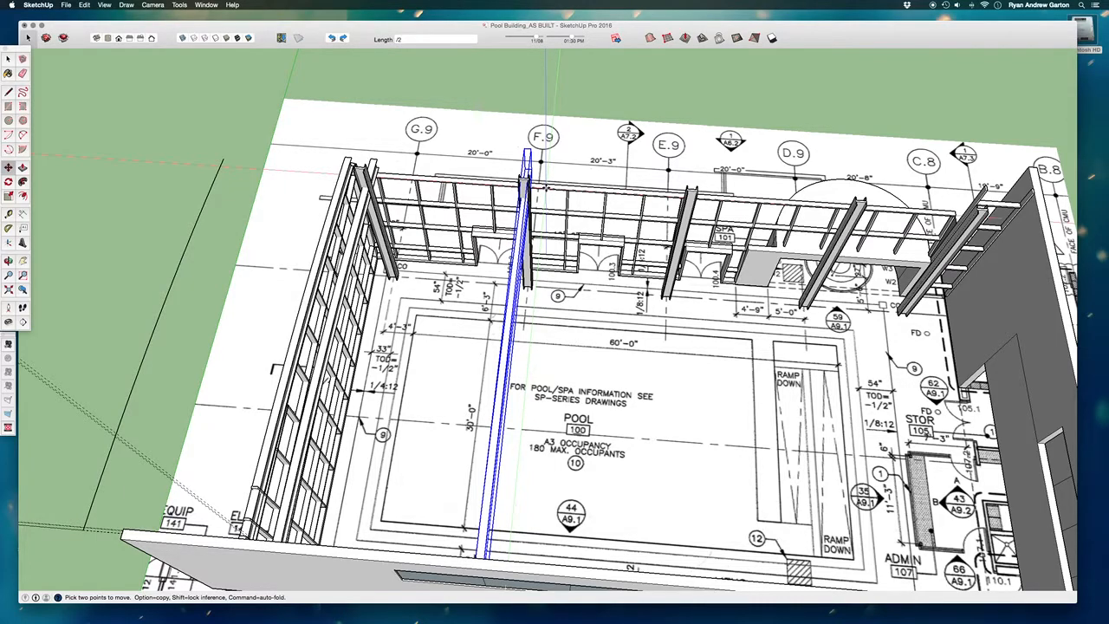
{"action": "key", "text": "Return"}
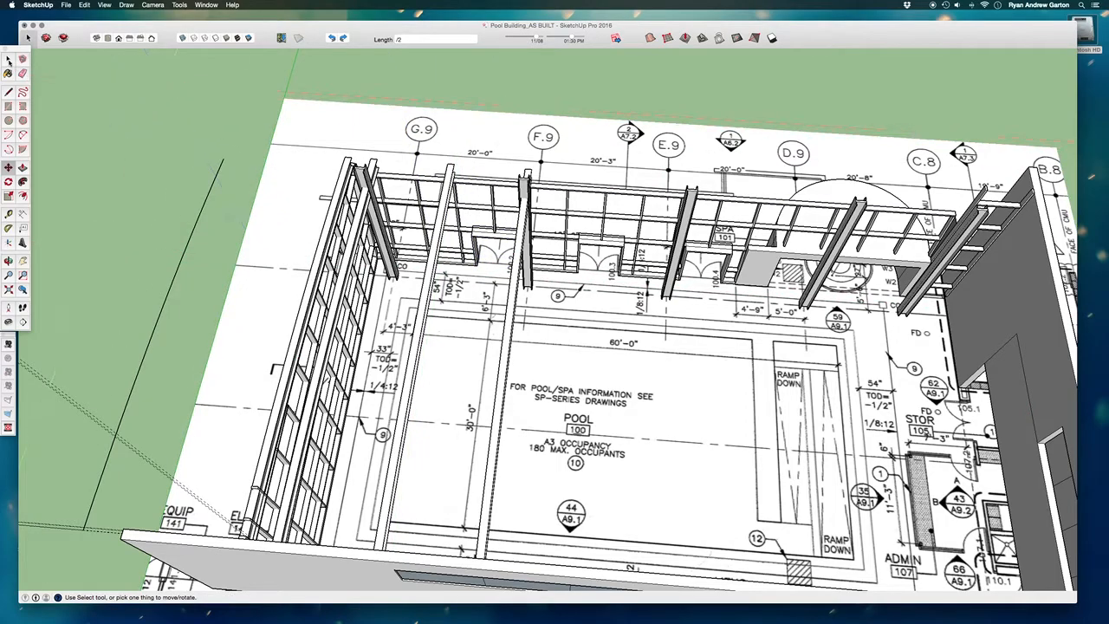
Step: Copy the arched beam at the F.9 column 20' 3" to the matching corner of the E.9 column
{"action": "left_click", "coordinate": [512, 276]}
{"action": "scroll", "coordinate": [502, 274], "scroll_direction": "down", "scroll_amount": 3}
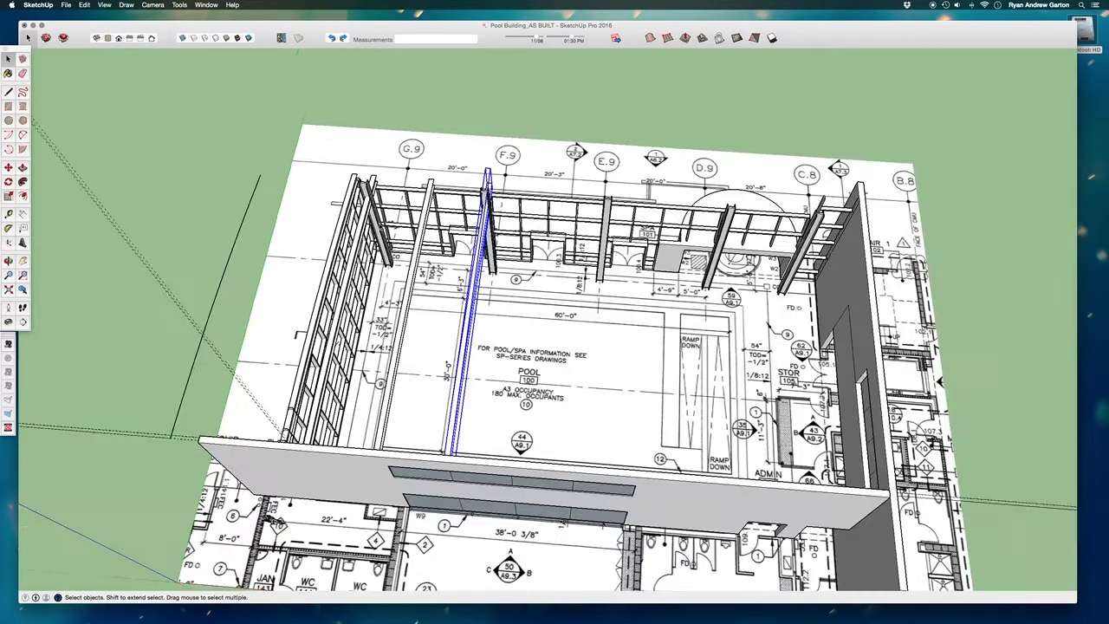
{"action": "scroll", "coordinate": [442, 227], "scroll_direction": "up", "scroll_amount": 6}
{"action": "scroll", "coordinate": [481, 265], "scroll_direction": "up", "scroll_amount": 3}
{"action": "middle_click_drag", "start_coordinate": [503, 243], "coordinate": [454, 284]}
{"action": "scroll", "coordinate": [452, 260], "scroll_direction": "down", "scroll_amount": 6}
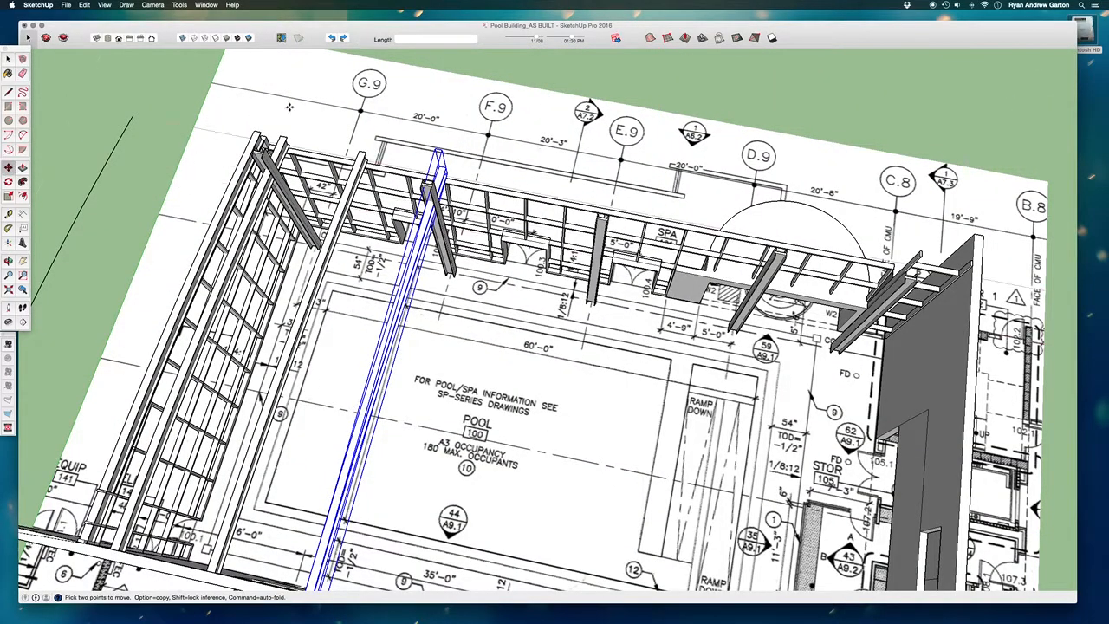
{"action": "scroll", "coordinate": [420, 194], "scroll_direction": "up", "scroll_amount": 8}
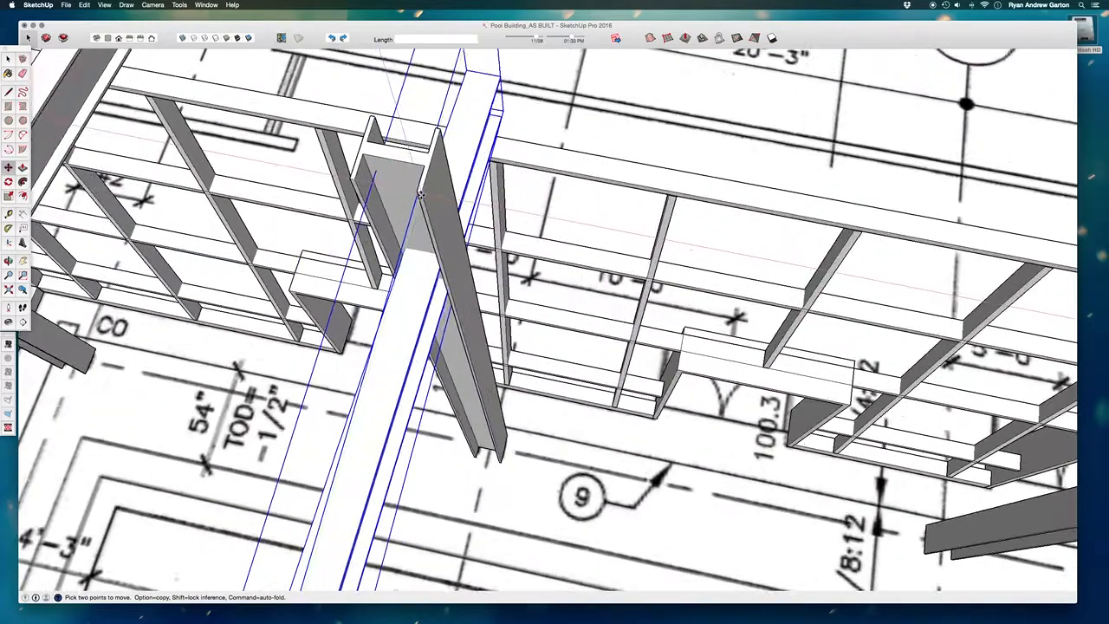
{"action": "left_click", "coordinate": [421, 195]}
{"action": "key", "text": "alt"}
{"action": "scroll", "coordinate": [407, 192], "scroll_direction": "down", "scroll_amount": 6}
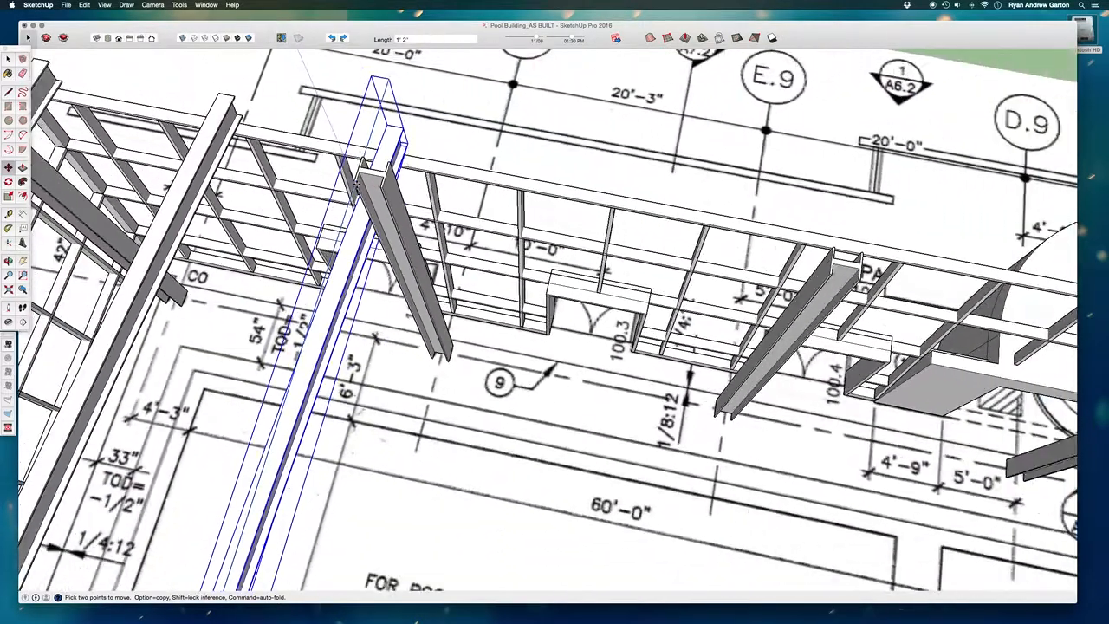
{"action": "scroll", "coordinate": [358, 186], "scroll_direction": "down", "scroll_amount": 3}
{"action": "scroll", "coordinate": [583, 243], "scroll_direction": "up", "scroll_amount": 8}
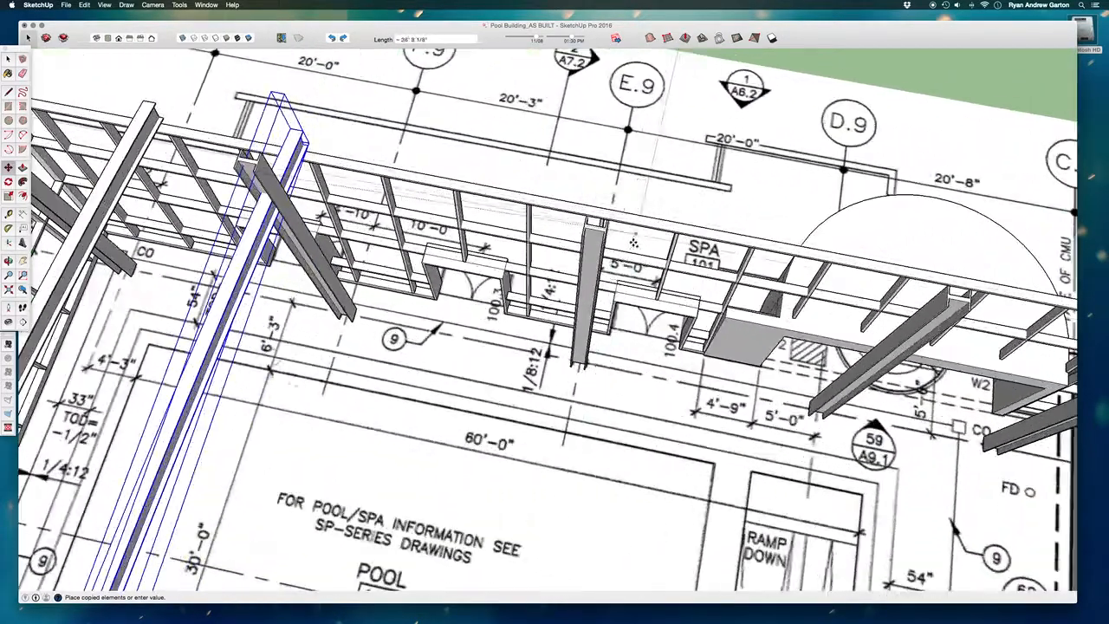
{"action": "scroll", "coordinate": [583, 242], "scroll_direction": "up", "scroll_amount": 3}
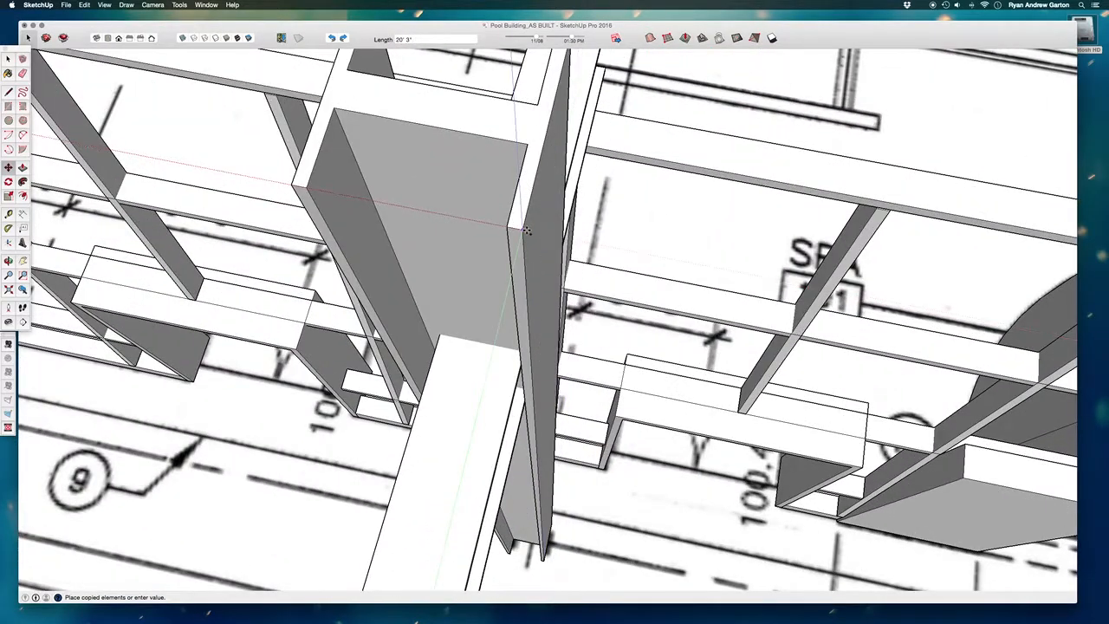
{"action": "left_click", "coordinate": [524, 229]}
Step: Divide the copy distance between the F.9 and E.9 beams with /2 to add an intermediate beam
{"action": "scroll", "coordinate": [524, 230], "scroll_direction": "down", "scroll_amount": 6}
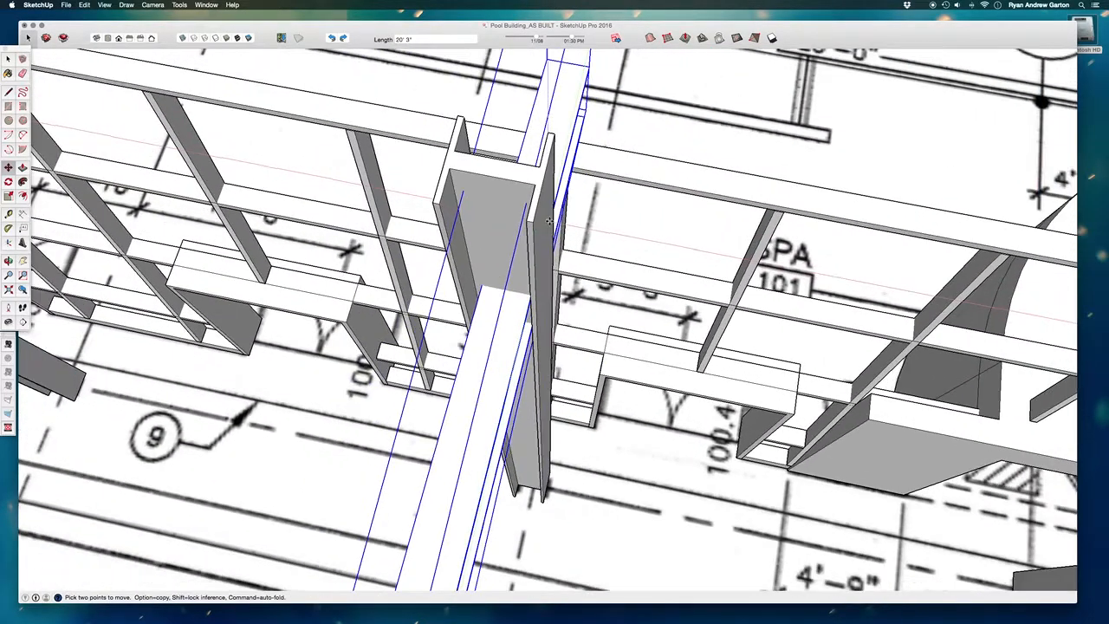
{"action": "scroll", "coordinate": [550, 227], "scroll_direction": "down", "scroll_amount": 2}
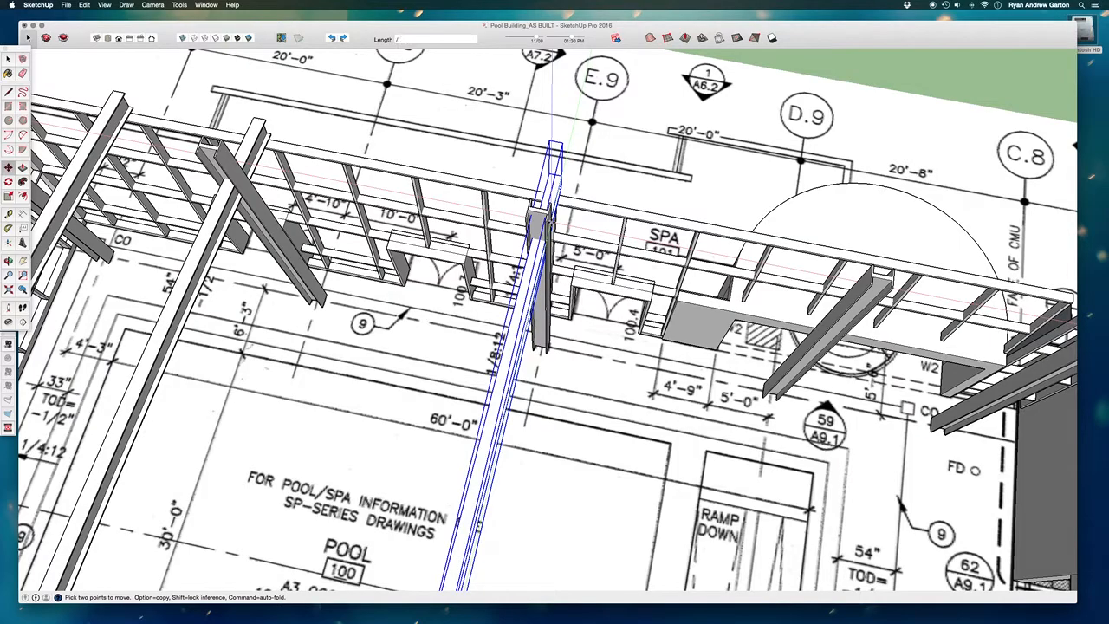
{"action": "key", "text": "Return"}
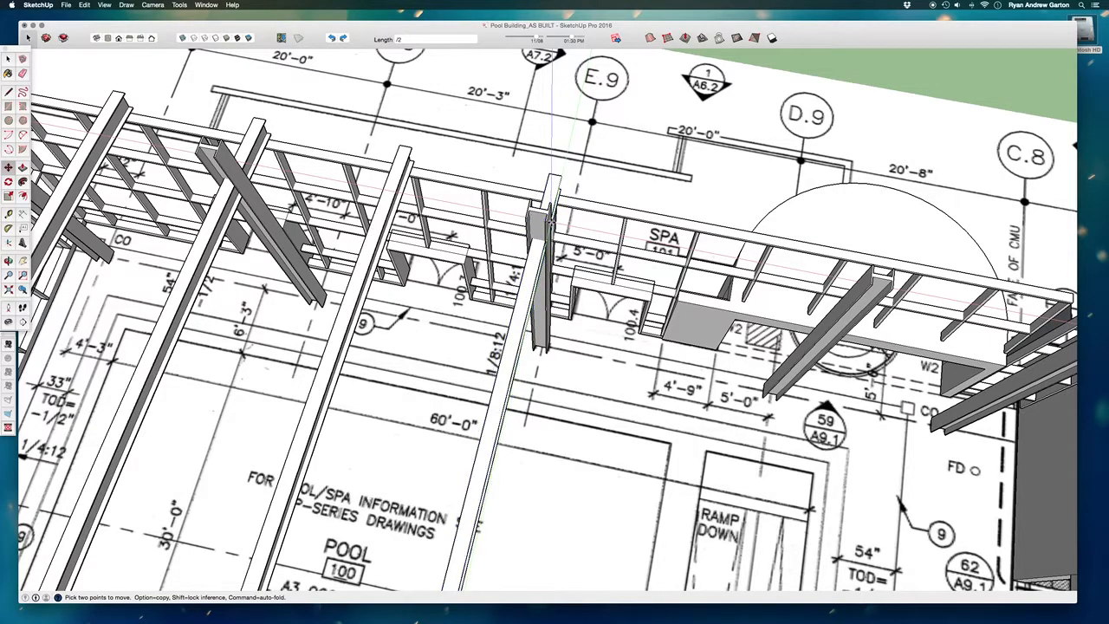
Step: Copy the arched beam at the E.9 column to the matching corner of the D.9 column
{"action": "scroll", "coordinate": [550, 227], "scroll_direction": "down", "scroll_amount": 6}
{"action": "key", "text": "space"}
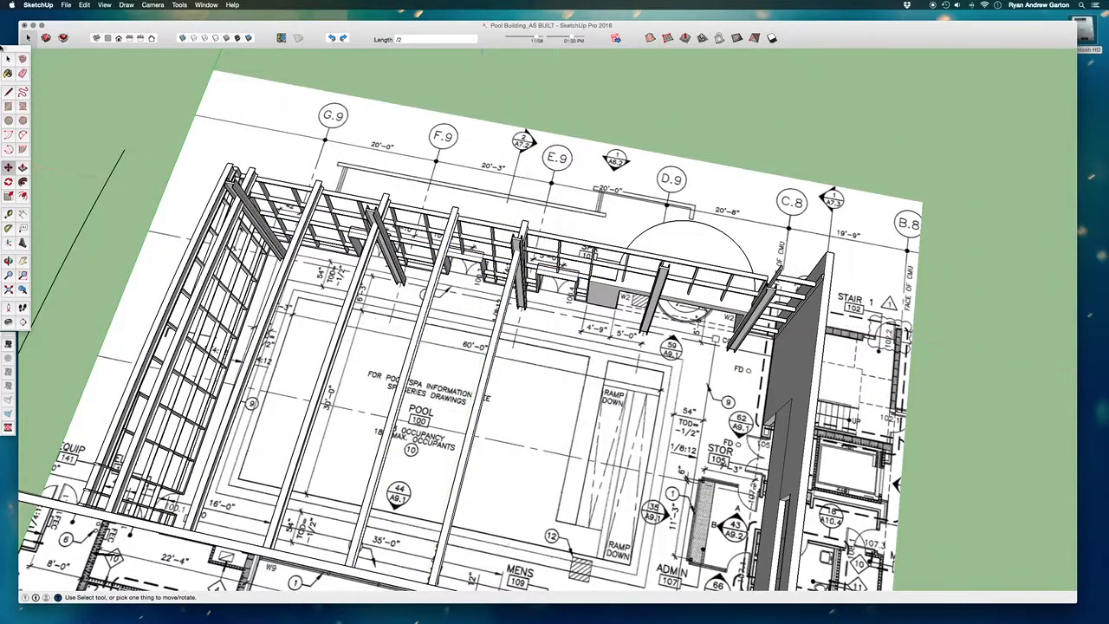
{"action": "left_click", "coordinate": [511, 286]}
{"action": "scroll", "coordinate": [582, 336], "scroll_direction": "up", "scroll_amount": 3}
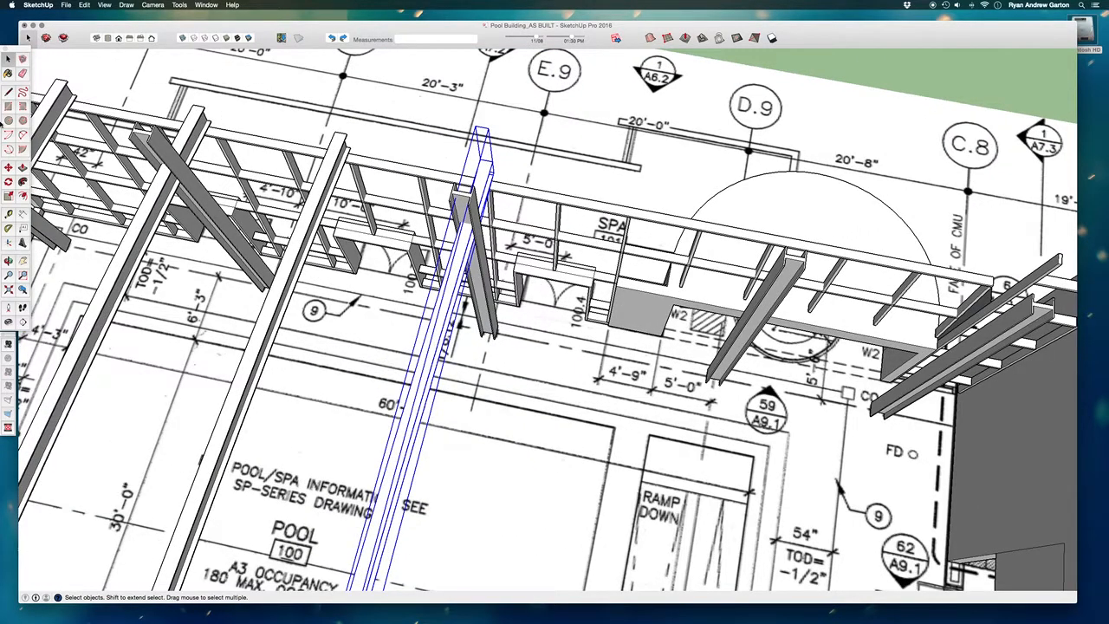
{"action": "key", "text": "m"}
{"action": "scroll", "coordinate": [504, 136], "scroll_direction": "up", "scroll_amount": 5}
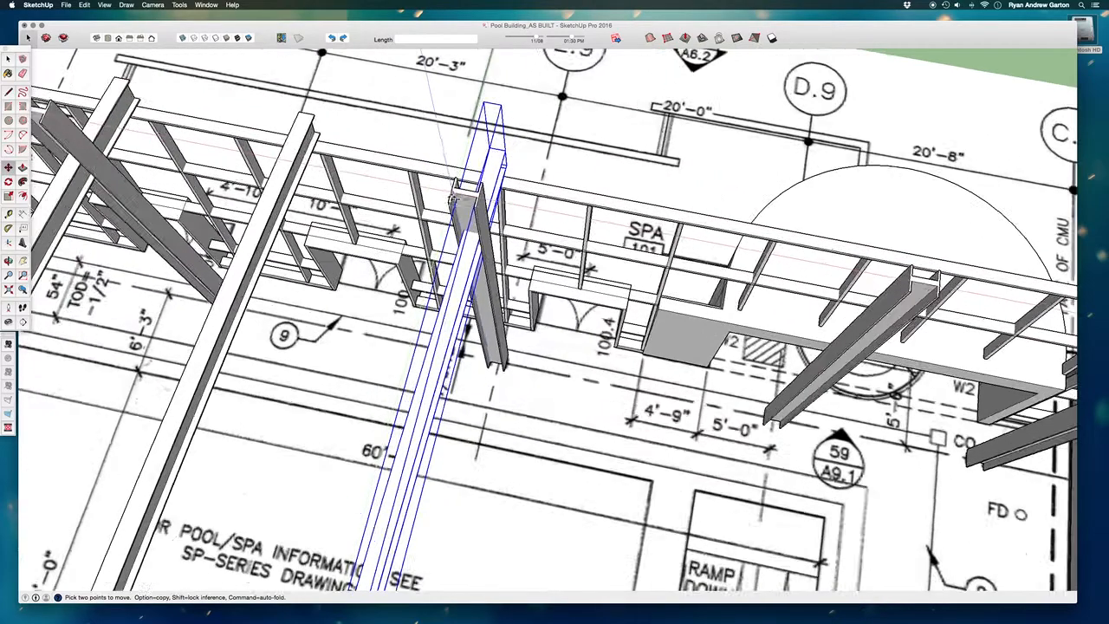
{"action": "scroll", "coordinate": [462, 201], "scroll_direction": "up", "scroll_amount": 2}
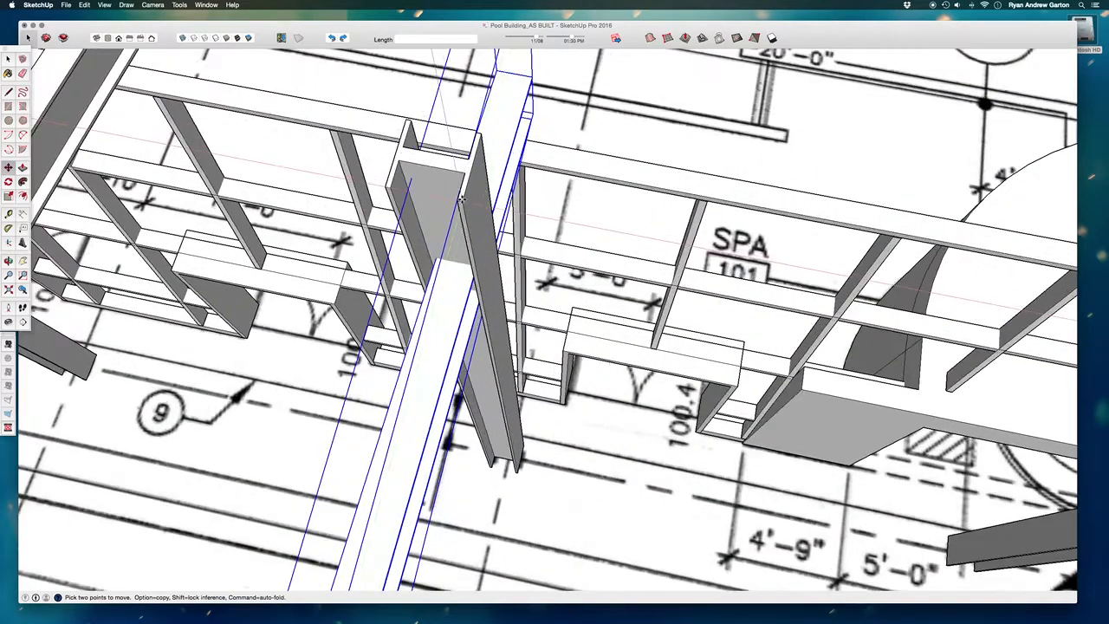
{"action": "left_click", "coordinate": [461, 201]}
{"action": "scroll", "coordinate": [462, 200], "scroll_direction": "down", "scroll_amount": 4}
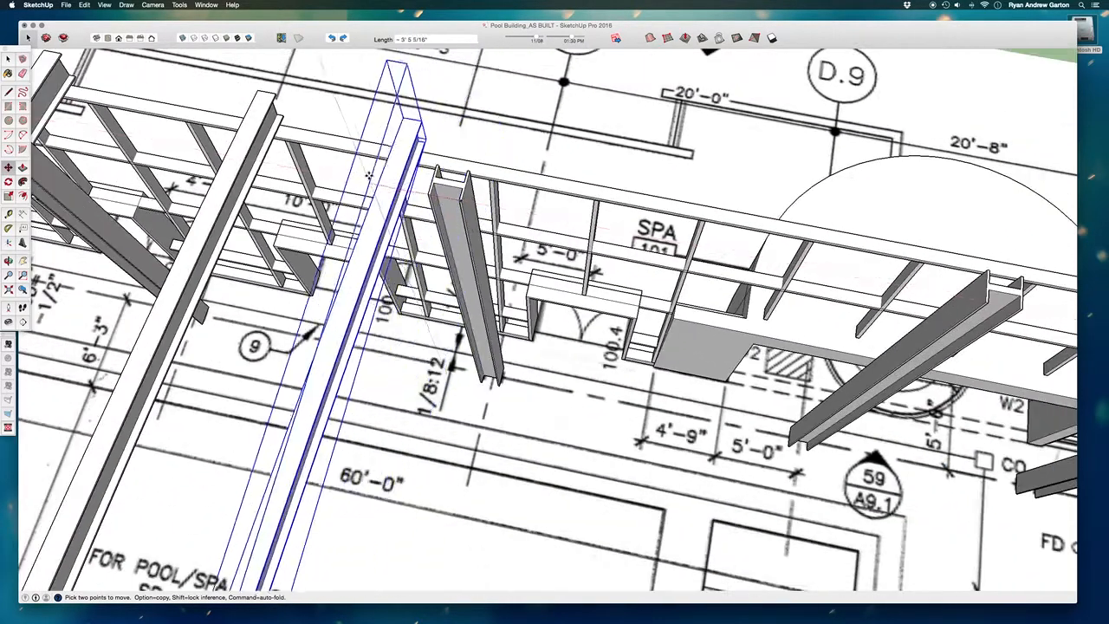
{"action": "scroll", "coordinate": [334, 155], "scroll_direction": "down", "scroll_amount": 4}
{"action": "scroll", "coordinate": [333, 154], "scroll_direction": "down", "scroll_amount": 2}
{"action": "key", "text": "alt"}
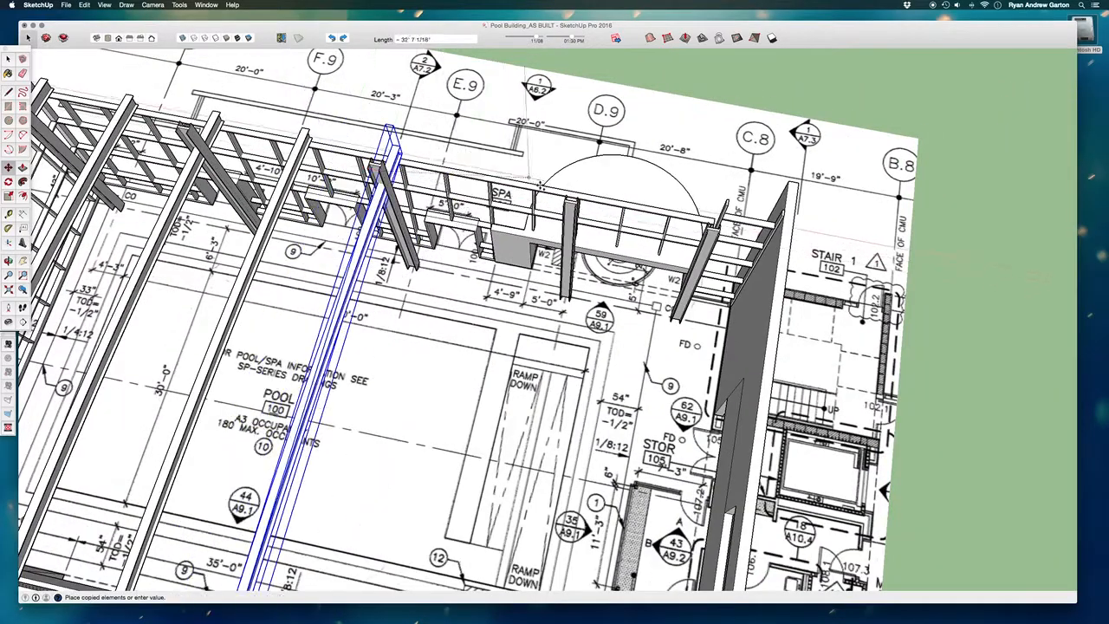
{"action": "scroll", "coordinate": [573, 197], "scroll_direction": "up", "scroll_amount": 5}
{"action": "scroll", "coordinate": [579, 210], "scroll_direction": "up", "scroll_amount": 2}
{"action": "left_click", "coordinate": [578, 213]}
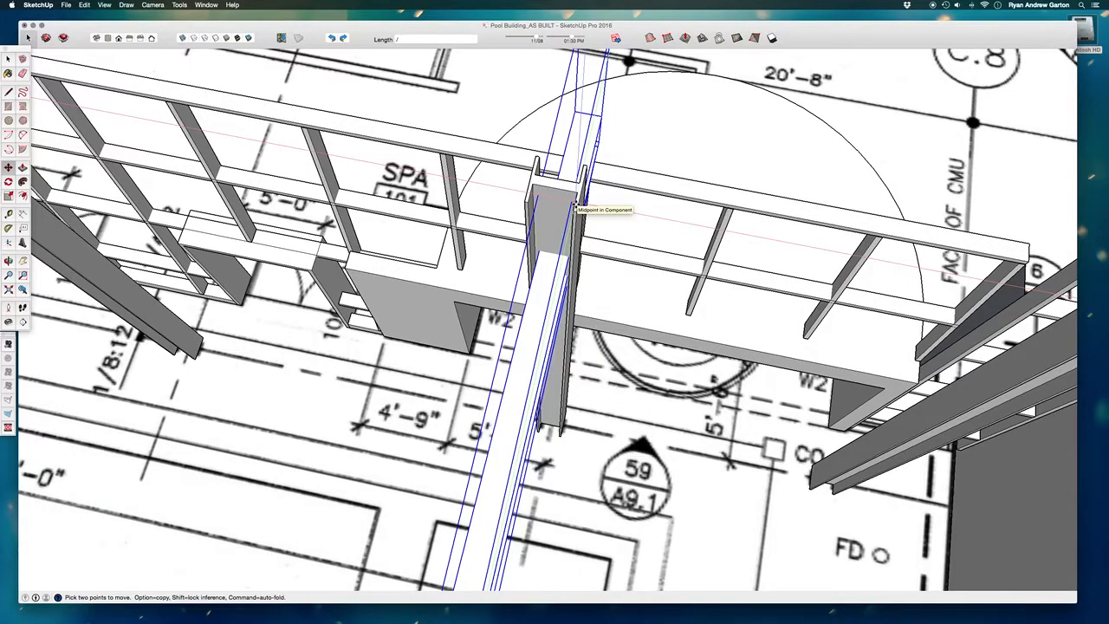
Step: Divide the copy distance between the E.9 and D.9 beams with /2 to add an intermediate beam
{"action": "type", "text": "/2"}
{"action": "key", "text": "Return"}
{"action": "scroll", "coordinate": [451, 206], "scroll_direction": "down", "scroll_amount": 4}
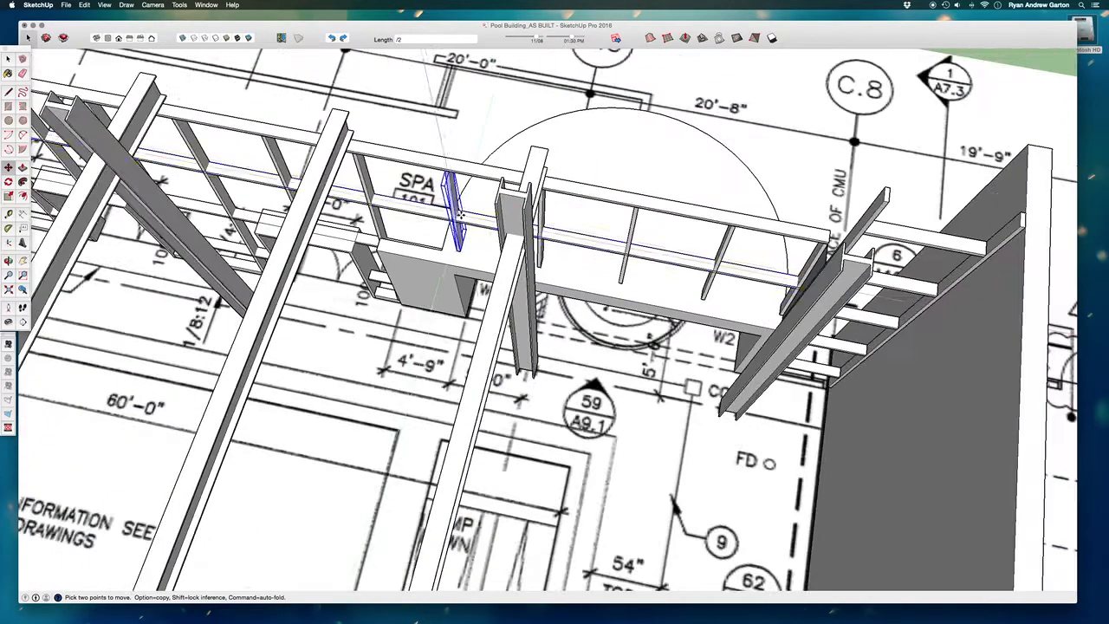
Step: Examine the last bay between the D.9 column, the C.8 column and the end wall from several angles
{"action": "scroll", "coordinate": [563, 177], "scroll_direction": "down", "scroll_amount": 2}
{"action": "middle_click_drag", "start_coordinate": [556, 317], "coordinate": [595, 358]}
{"action": "scroll", "coordinate": [595, 347], "scroll_direction": "down", "scroll_amount": 4}
{"action": "middle_click_drag", "start_coordinate": [596, 293], "coordinate": [606, 307]}
{"action": "scroll", "coordinate": [606, 302], "scroll_direction": "up", "scroll_amount": 3}
{"action": "scroll", "coordinate": [616, 296], "scroll_direction": "down", "scroll_amount": 1}
{"action": "scroll", "coordinate": [617, 295], "scroll_direction": "down", "scroll_amount": 1}
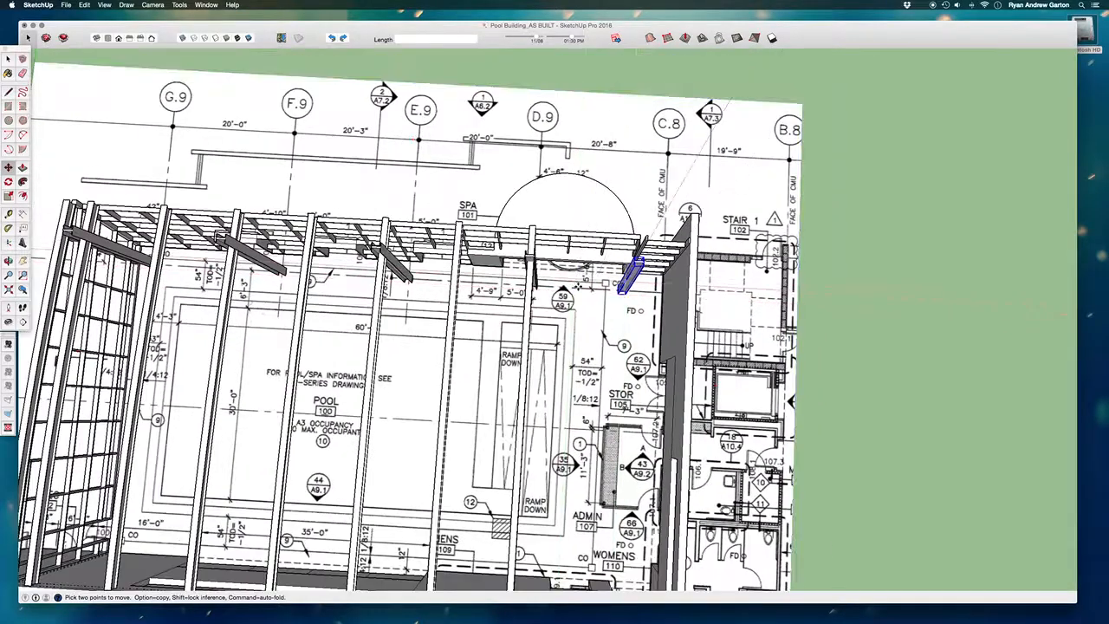
{"action": "middle_click_drag", "start_coordinate": [617, 291], "coordinate": [649, 81]}
{"action": "scroll", "coordinate": [517, 236], "scroll_direction": "up", "scroll_amount": 4}
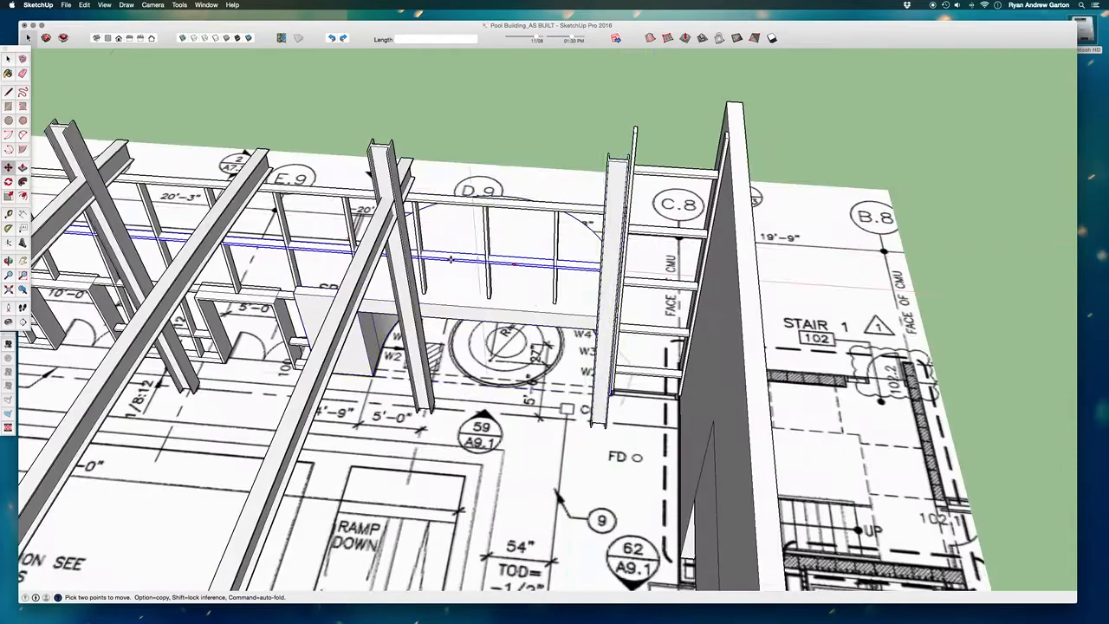
{"action": "middle_click_drag", "start_coordinate": [517, 236], "coordinate": [632, 139]}
Step: Copy the arched beam at the D.9 column to the matching corner of the C.8 column
{"action": "key", "text": "m"}
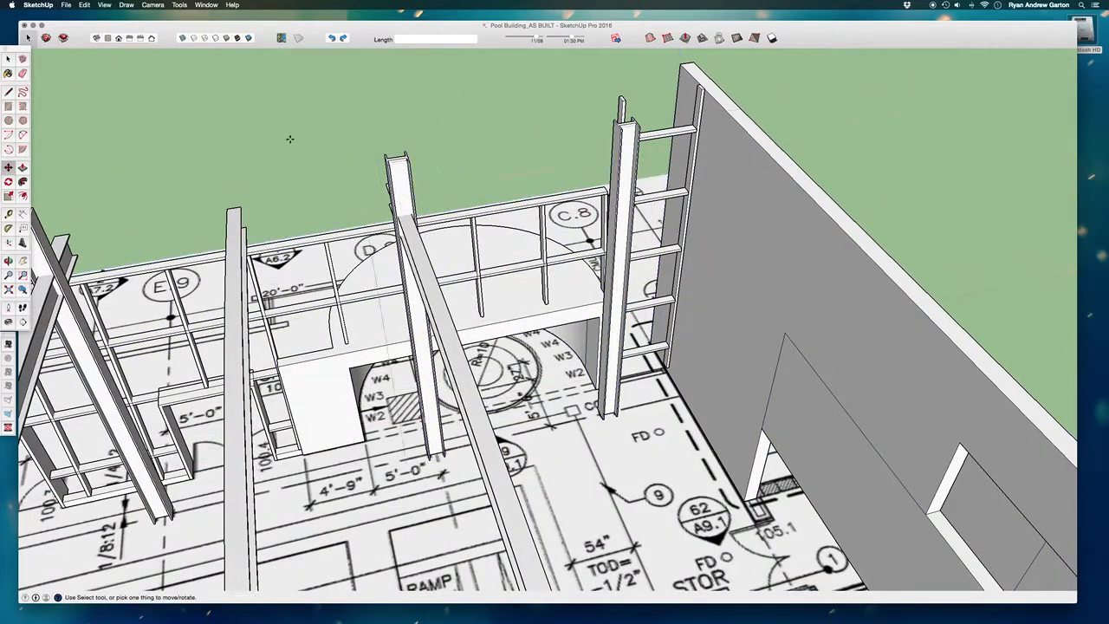
{"action": "left_click", "coordinate": [416, 249]}
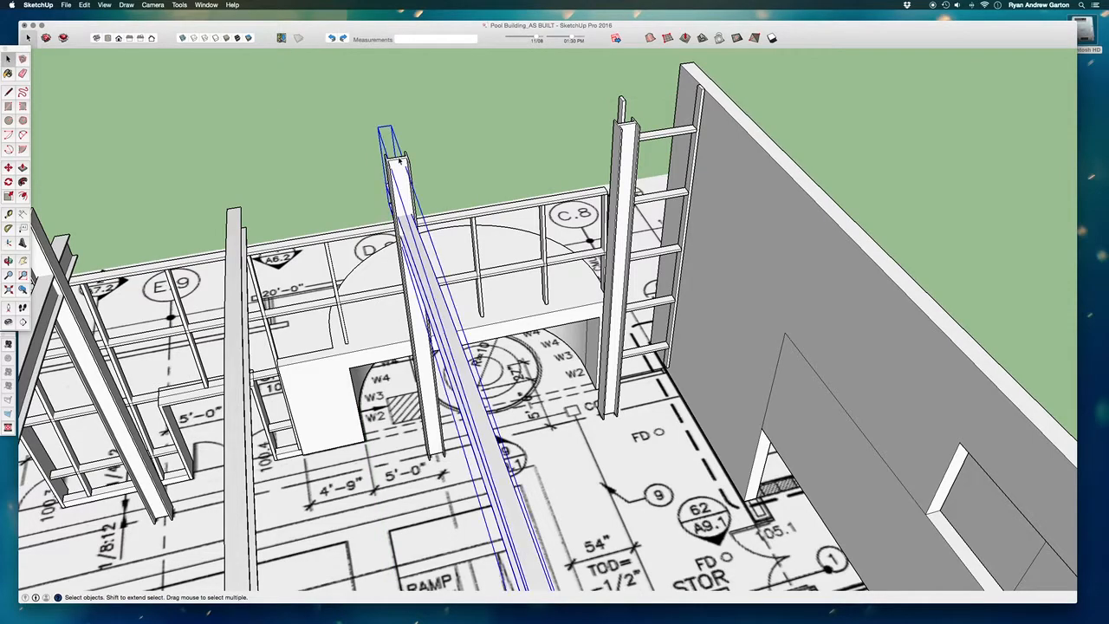
{"action": "middle_click_drag", "start_coordinate": [400, 160], "coordinate": [404, 165]}
{"action": "scroll", "coordinate": [422, 166], "scroll_direction": "up", "scroll_amount": 2}
{"action": "key", "text": "m"}
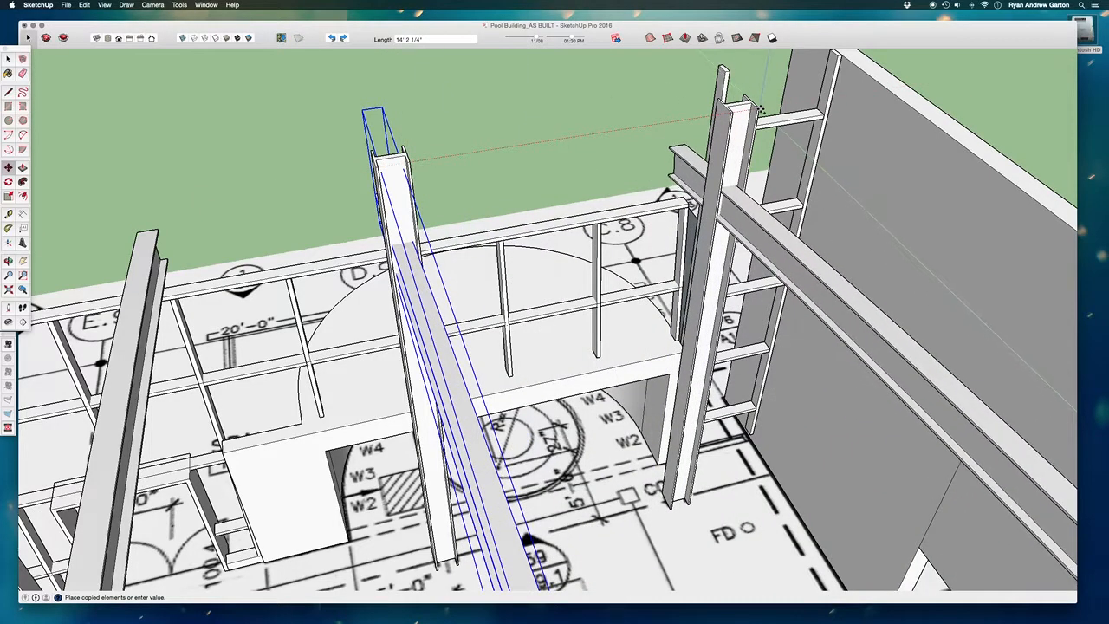
{"action": "scroll", "coordinate": [757, 105], "scroll_direction": "up", "scroll_amount": 3}
{"action": "scroll", "coordinate": [761, 111], "scroll_direction": "up", "scroll_amount": 4}
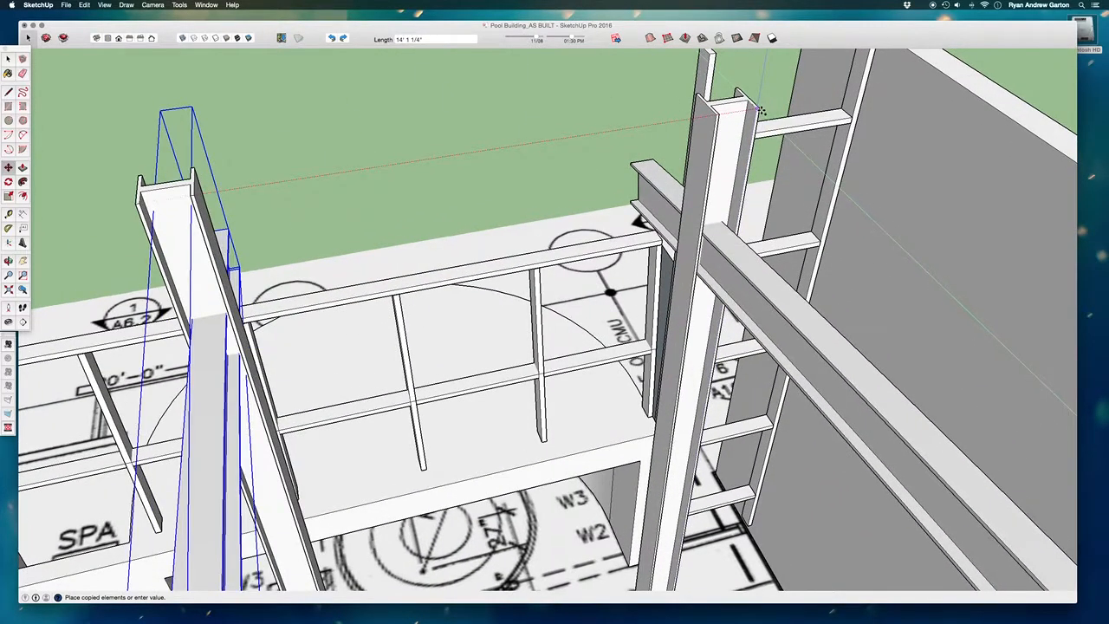
{"action": "left_click", "coordinate": [661, 170]}
{"action": "scroll", "coordinate": [662, 171], "scroll_direction": "down", "scroll_amount": 10}
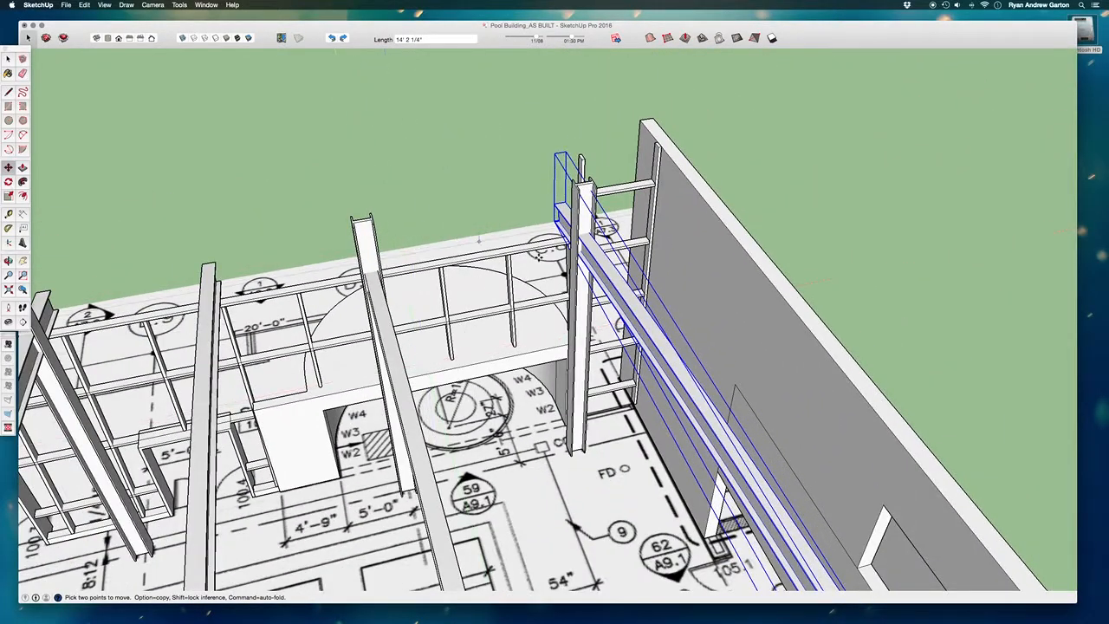
{"action": "scroll", "coordinate": [467, 217], "scroll_direction": "down", "scroll_amount": 3}
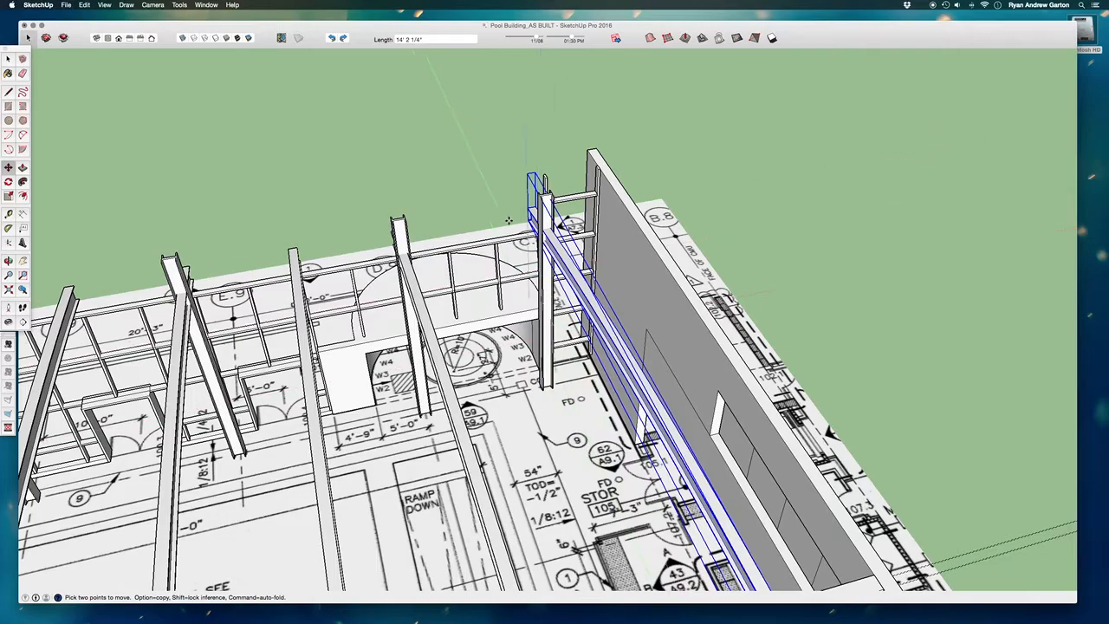
Step: Copy the intermediate beam between E.9 and D.9 by the E.9-to-D.9 column spacing of 20' into the bay between D.9 and C.8
{"action": "left_click", "coordinate": [9, 60]}
{"action": "scroll", "coordinate": [503, 203], "scroll_direction": "down", "scroll_amount": 3}
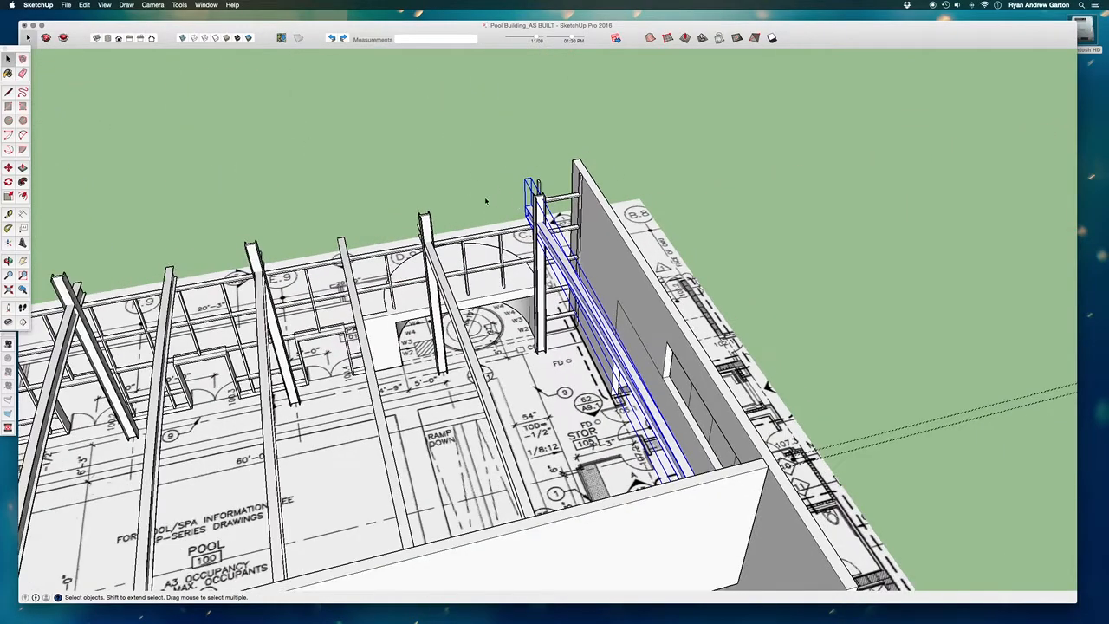
{"action": "middle_click_drag", "start_coordinate": [524, 232], "coordinate": [446, 273]}
{"action": "left_click", "coordinate": [348, 296]}
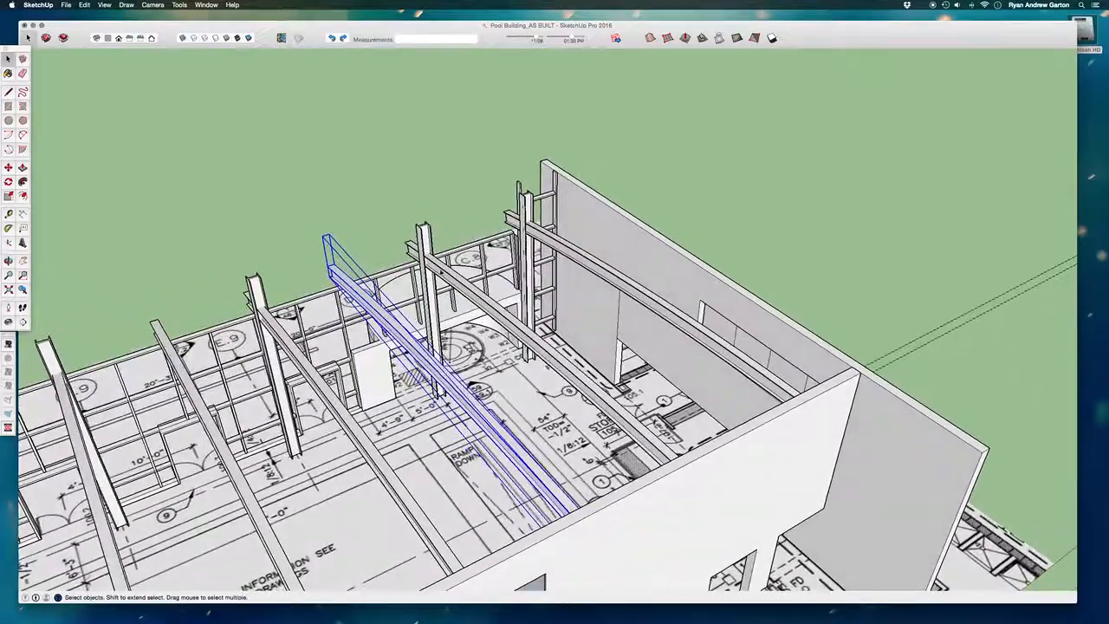
{"action": "scroll", "coordinate": [240, 298], "scroll_direction": "up", "scroll_amount": 3}
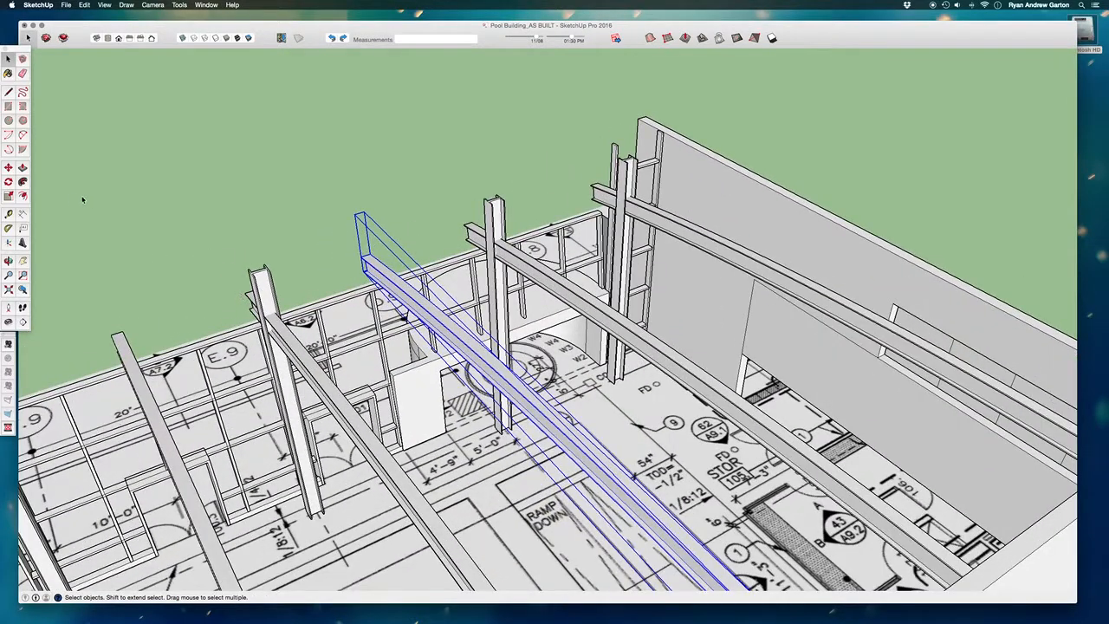
{"action": "left_click", "coordinate": [8, 168]}
{"action": "scroll", "coordinate": [280, 269], "scroll_direction": "up", "scroll_amount": 5}
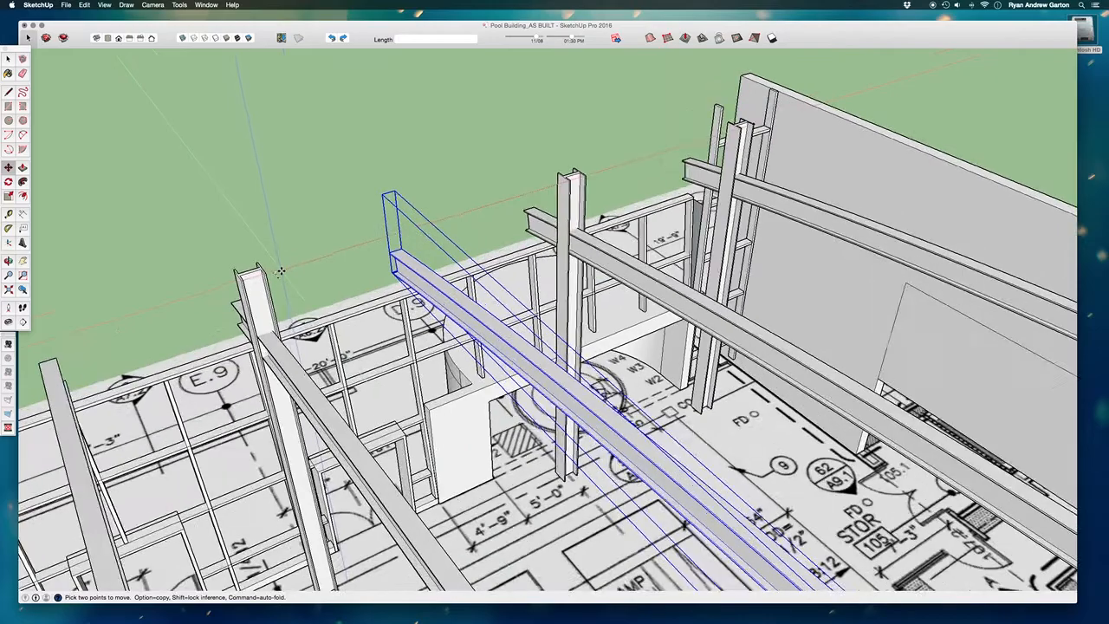
{"action": "scroll", "coordinate": [263, 271], "scroll_direction": "up", "scroll_amount": 3}
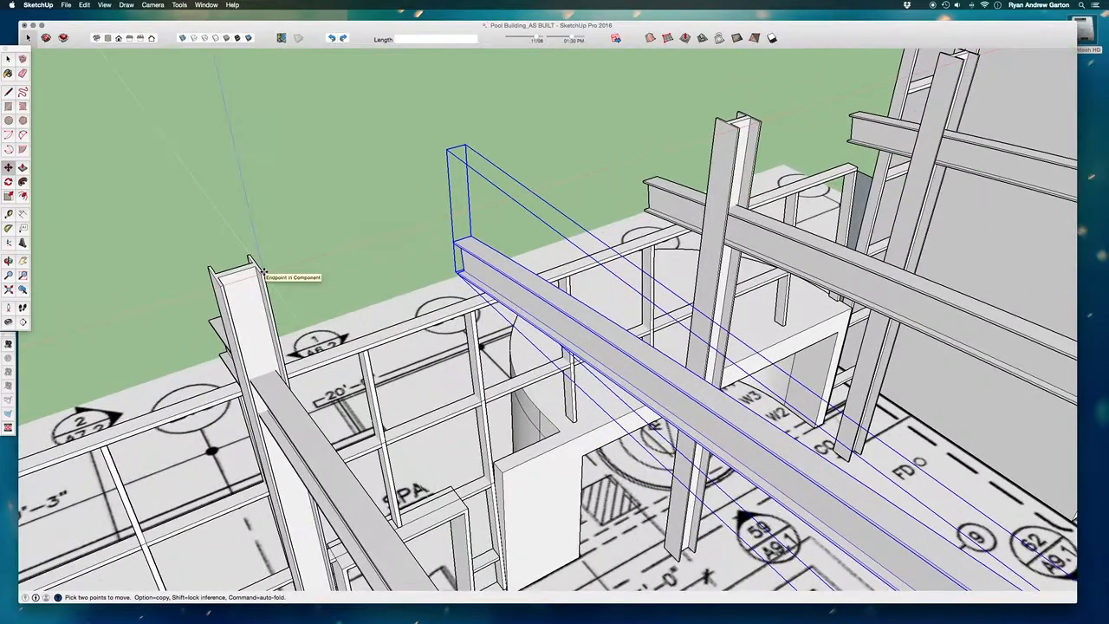
{"action": "scroll", "coordinate": [263, 271], "scroll_direction": "down", "scroll_amount": 6}
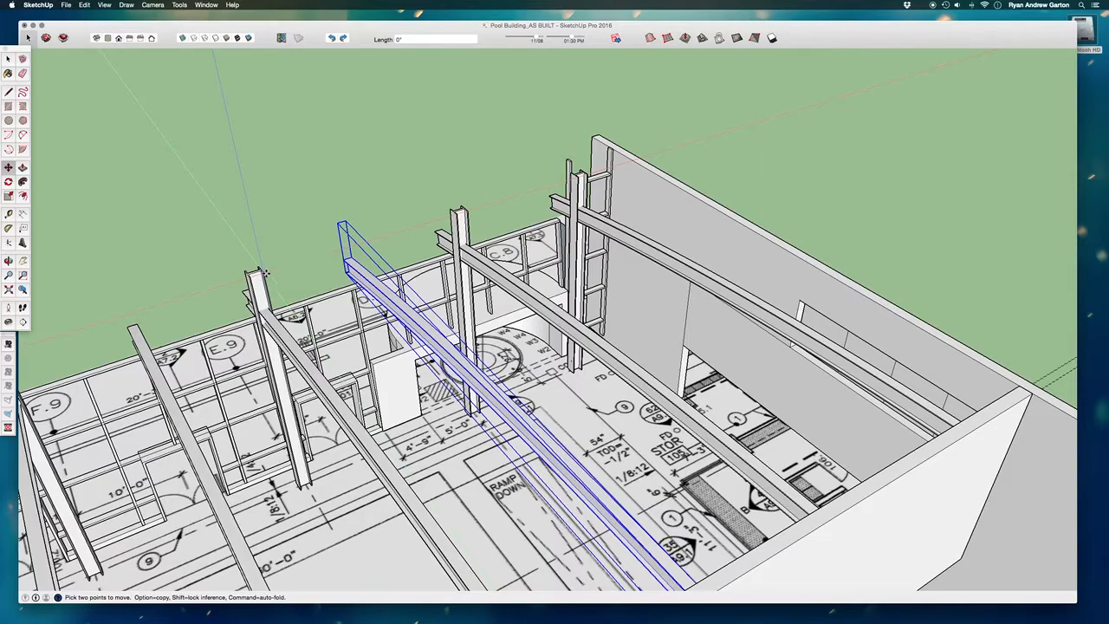
{"action": "key", "text": "alt"}
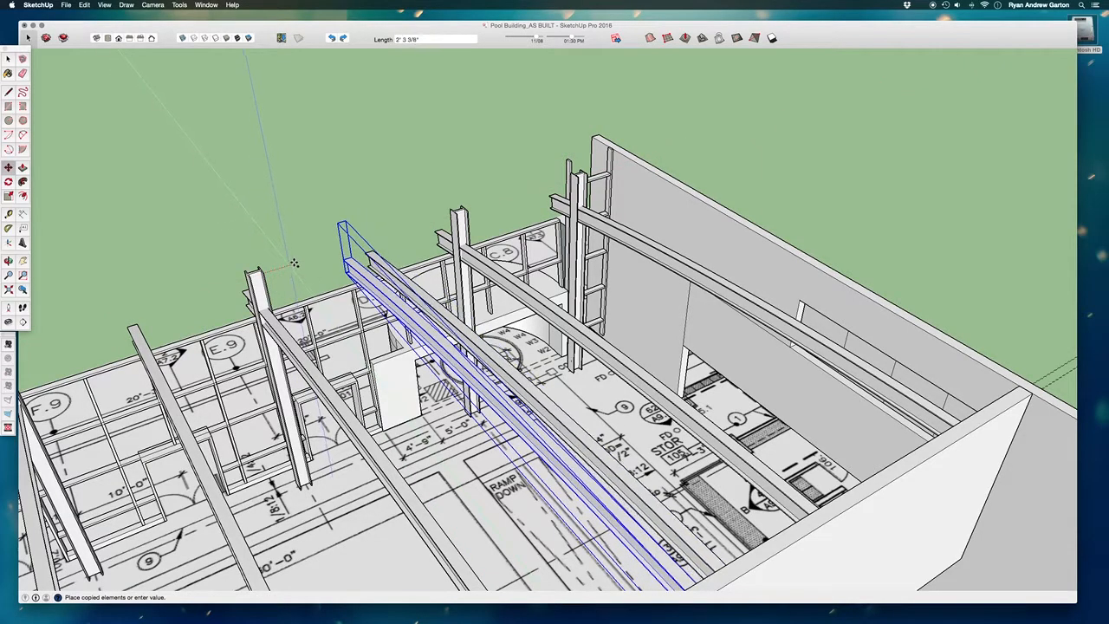
{"action": "scroll", "coordinate": [468, 209], "scroll_direction": "up", "scroll_amount": 5}
{"action": "scroll", "coordinate": [466, 210], "scroll_direction": "up", "scroll_amount": 4}
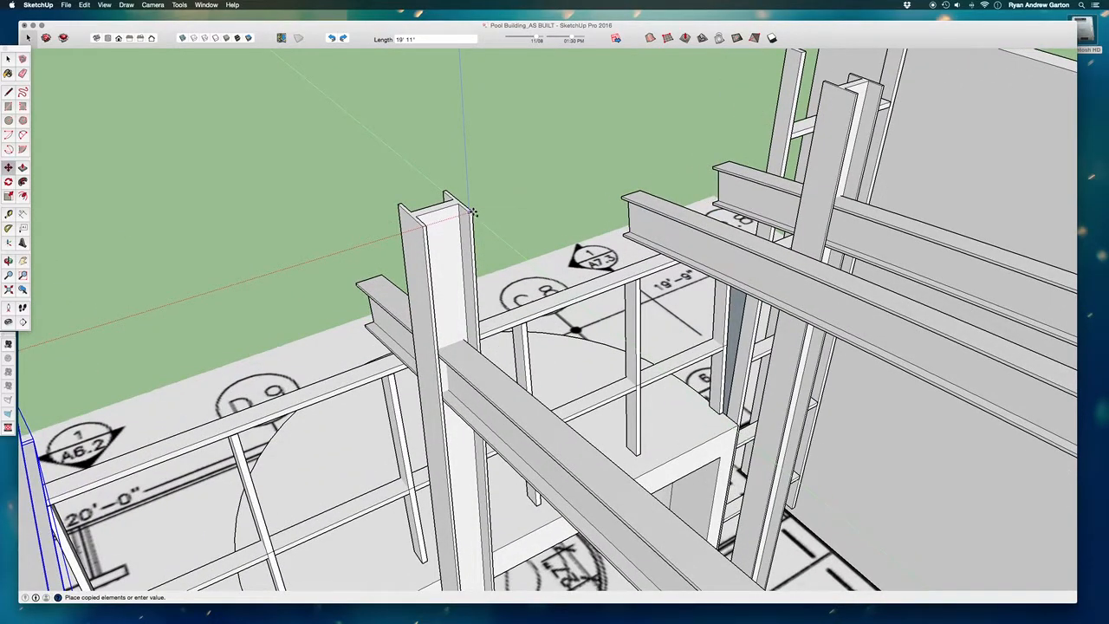
{"action": "scroll", "coordinate": [475, 211], "scroll_direction": "up", "scroll_amount": 4}
{"action": "left_click", "coordinate": [476, 214]}
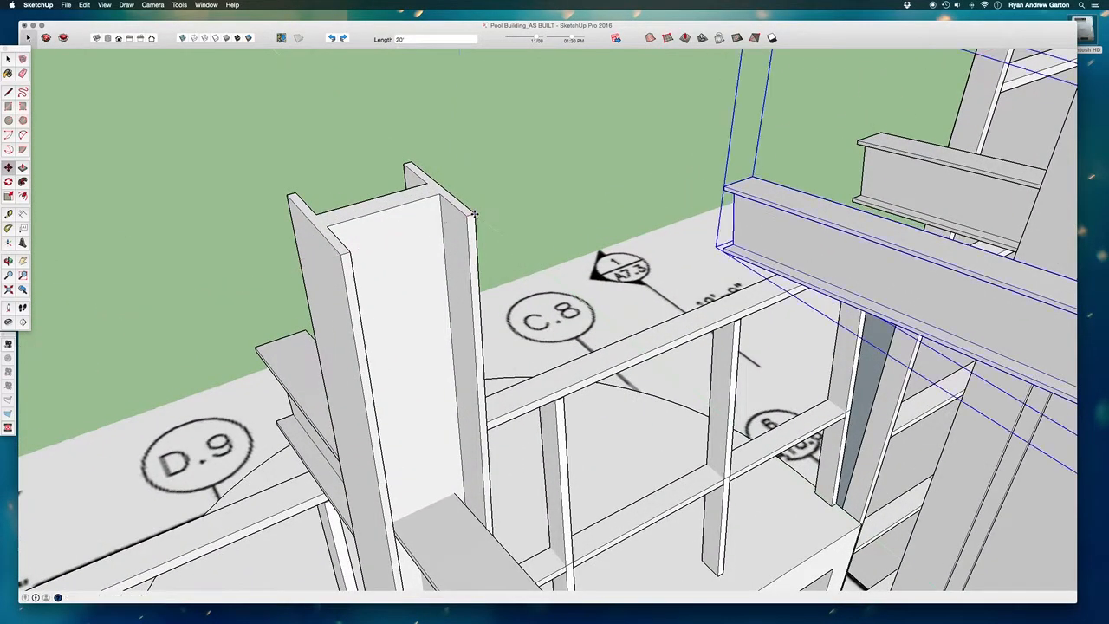
{"action": "scroll", "coordinate": [465, 228], "scroll_direction": "down", "scroll_amount": 2}
{"action": "scroll", "coordinate": [466, 229], "scroll_direction": "down", "scroll_amount": 10}
{"action": "middle_click_drag", "start_coordinate": [465, 229], "coordinate": [221, 232]}
{"action": "key", "text": "space"}
{"action": "left_click", "coordinate": [268, 358]}
{"action": "left_click", "coordinate": [381, 335]}
{"action": "left_click", "coordinate": [285, 393]}
{"action": "middle_click_drag", "start_coordinate": [290, 390], "coordinate": [397, 333]}
{"action": "left_click", "coordinate": [397, 305]}
{"action": "left_click", "coordinate": [362, 367]}
{"action": "left_click", "coordinate": [474, 329]}
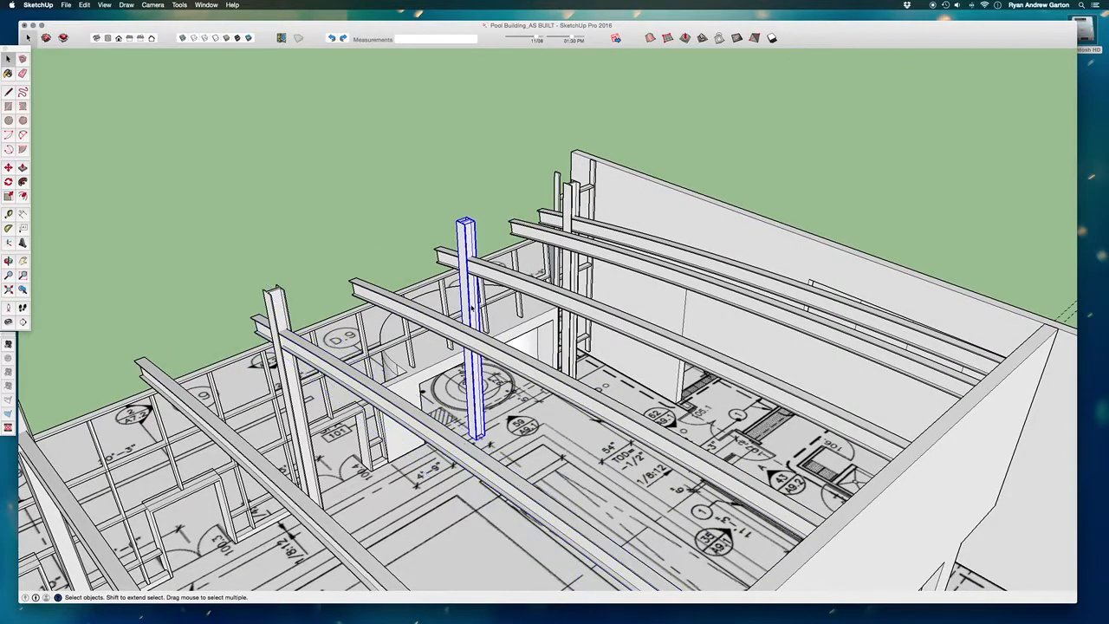
{"action": "left_click", "coordinate": [436, 321]}
{"action": "left_click", "coordinate": [367, 389]}
{"action": "left_click", "coordinate": [430, 322]}
{"action": "left_click", "coordinate": [378, 404]}
{"action": "left_click", "coordinate": [430, 324]}
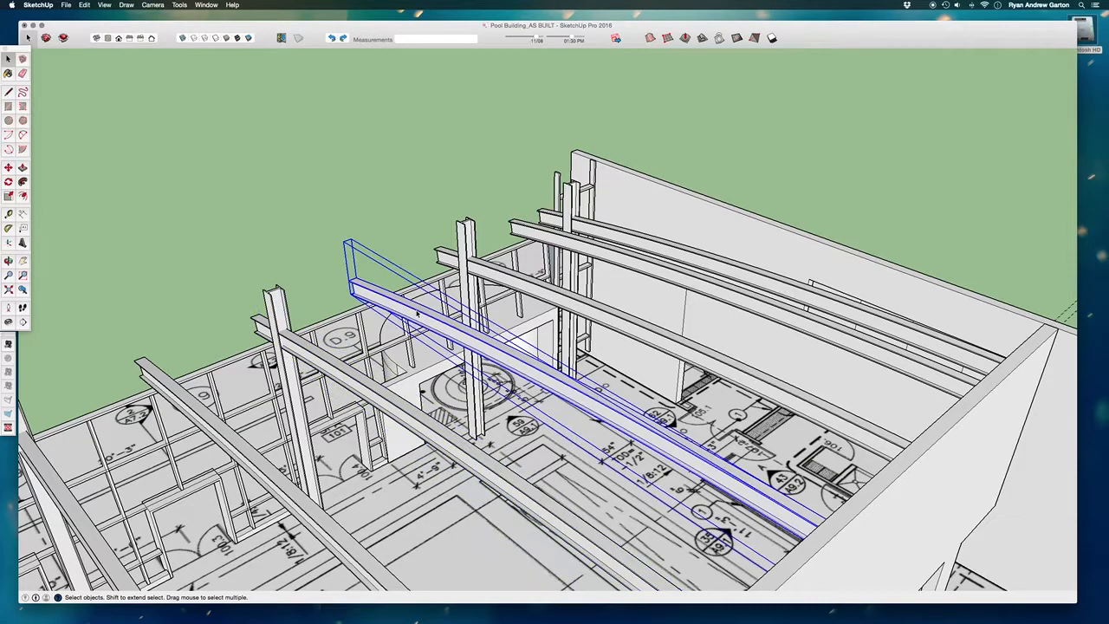
{"action": "scroll", "coordinate": [275, 297], "scroll_direction": "up", "scroll_amount": 3}
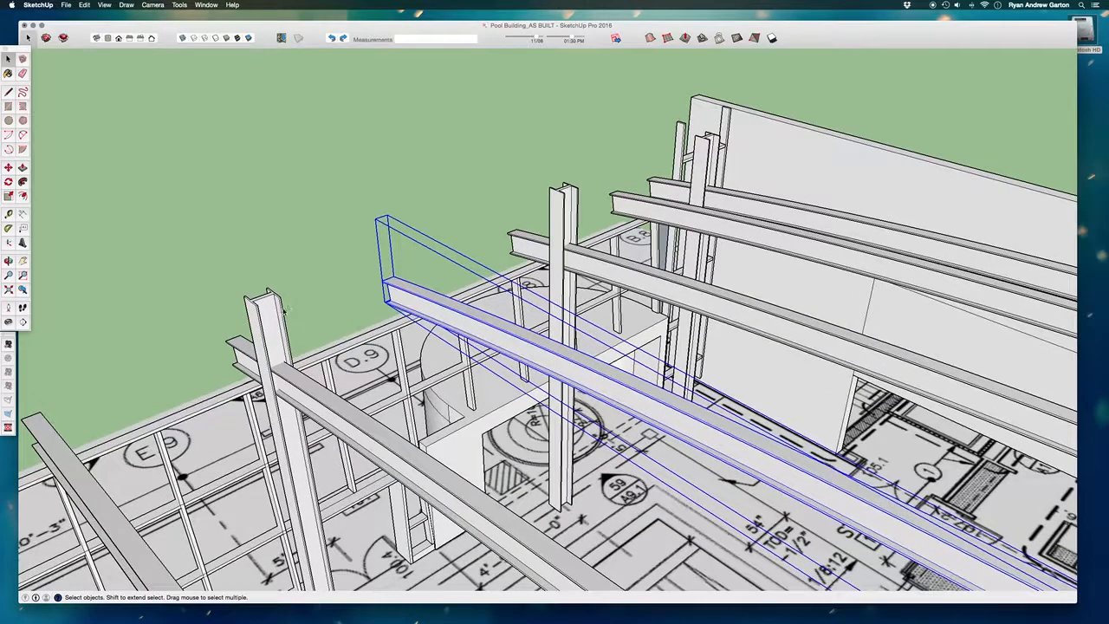
{"action": "key", "text": "m"}
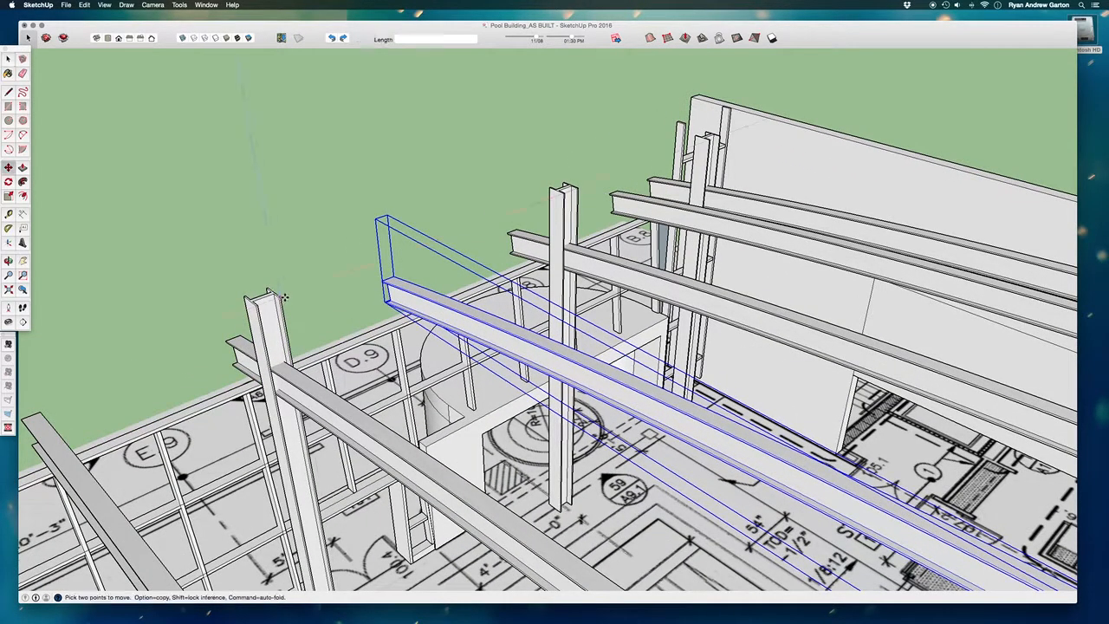
{"action": "left_click", "coordinate": [279, 296]}
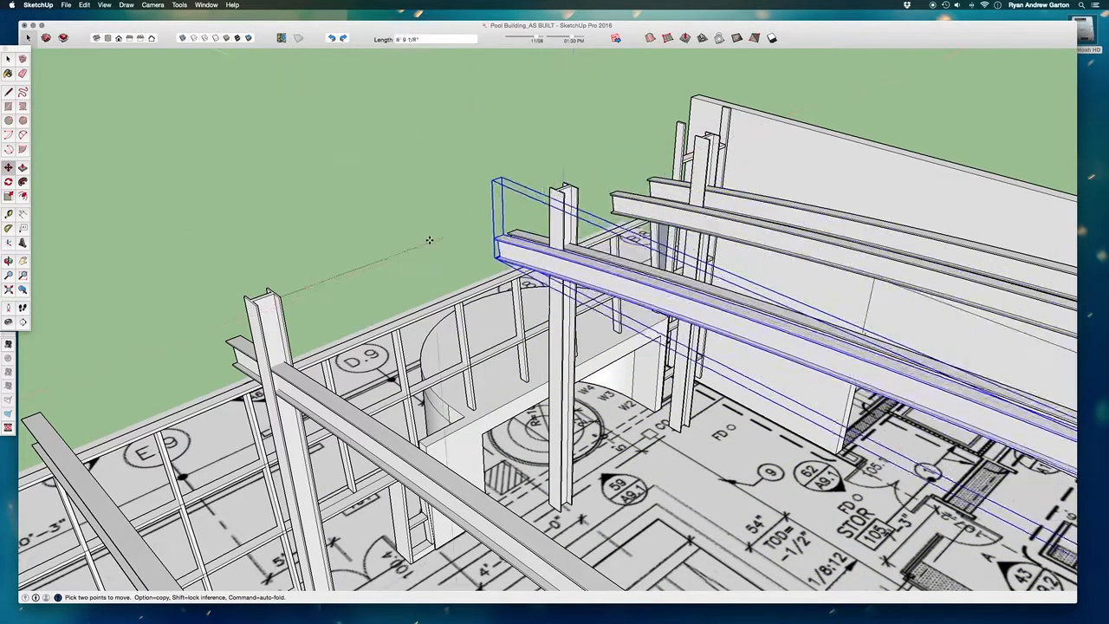
{"action": "key", "text": "Escape"}
{"action": "middle_click_drag", "start_coordinate": [693, 186], "coordinate": [141, 106]}
{"action": "scroll", "coordinate": [576, 196], "scroll_direction": "down", "scroll_amount": 3}
{"action": "left_click", "coordinate": [594, 169]}
{"action": "middle_click_drag", "start_coordinate": [741, 142], "coordinate": [719, 147]}
{"action": "key", "text": "Escape"}
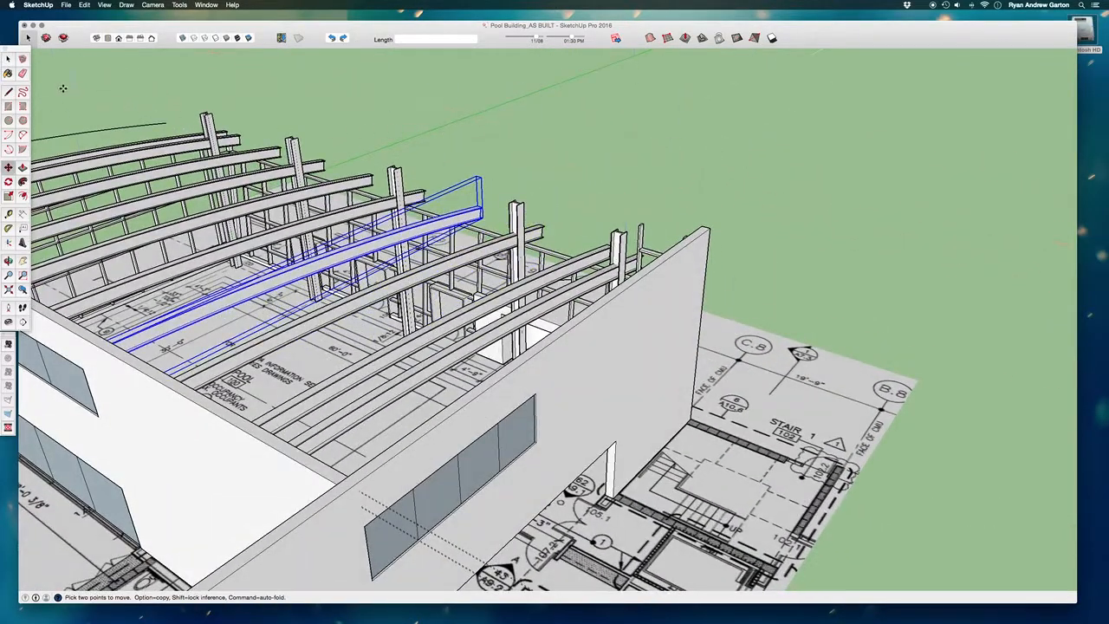
Step: Delete all guides from the model
{"action": "middle_click_drag", "start_coordinate": [848, 169], "coordinate": [433, 247]}
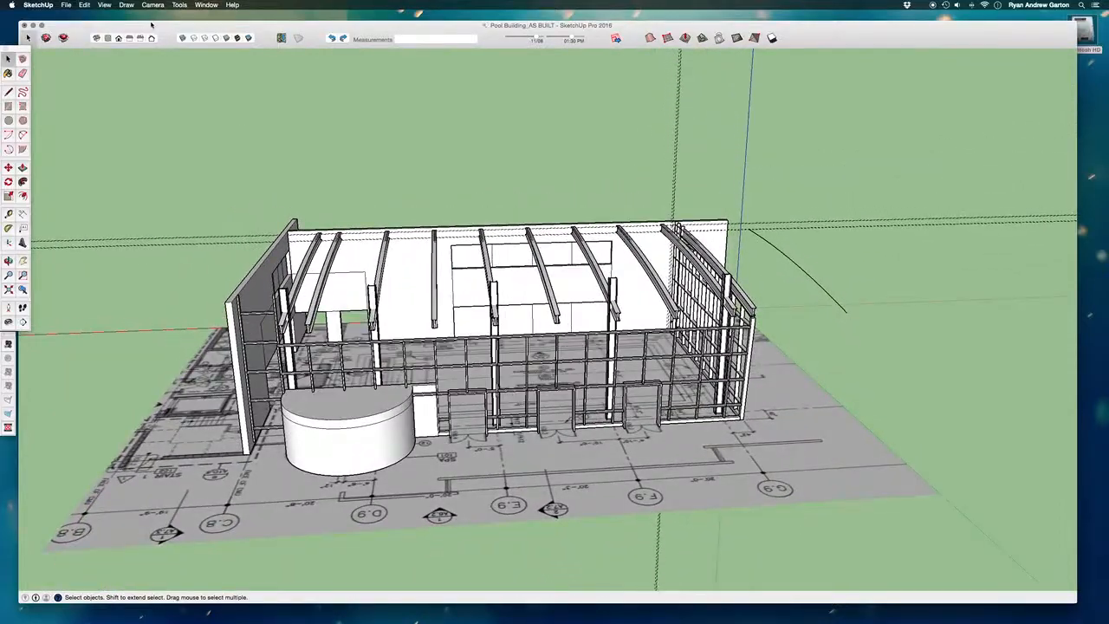
{"action": "left_click", "coordinate": [82, 4]}
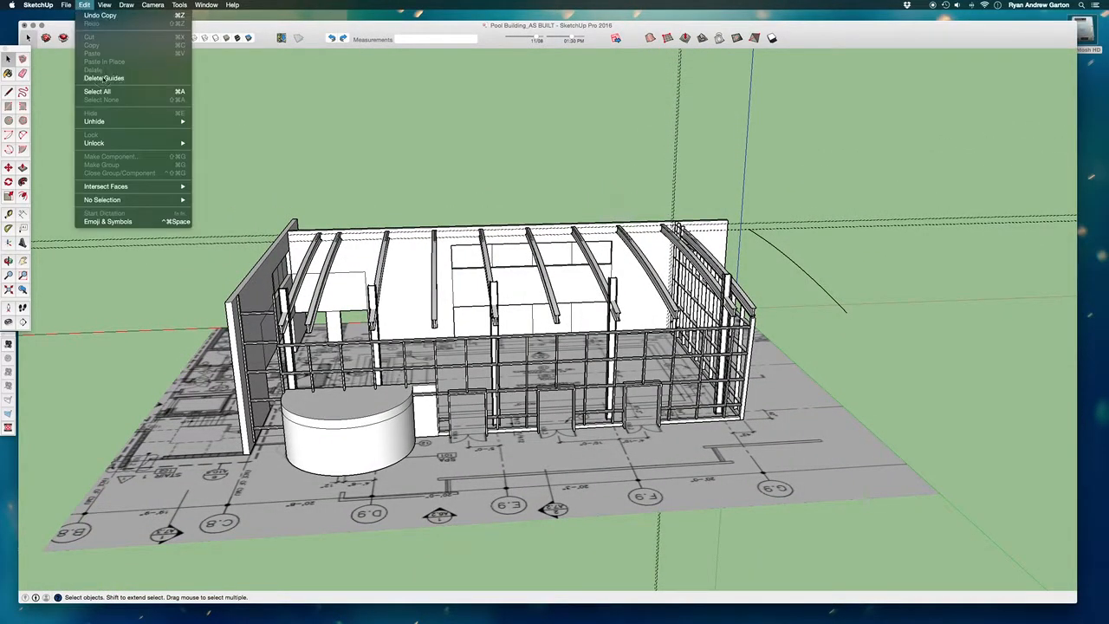
{"action": "left_click", "coordinate": [100, 75]}
Step: Open the outermost arched beam for editing and Push/Pull its end face to align with the framing member beneath it at the corner post
{"action": "scroll", "coordinate": [714, 234], "scroll_direction": "up", "scroll_amount": 3}
{"action": "middle_click_drag", "start_coordinate": [713, 234], "coordinate": [433, 193]}
{"action": "scroll", "coordinate": [555, 356], "scroll_direction": "up", "scroll_amount": 3}
{"action": "middle_click_drag", "start_coordinate": [554, 356], "coordinate": [658, 382]}
{"action": "scroll", "coordinate": [774, 303], "scroll_direction": "up", "scroll_amount": 10}
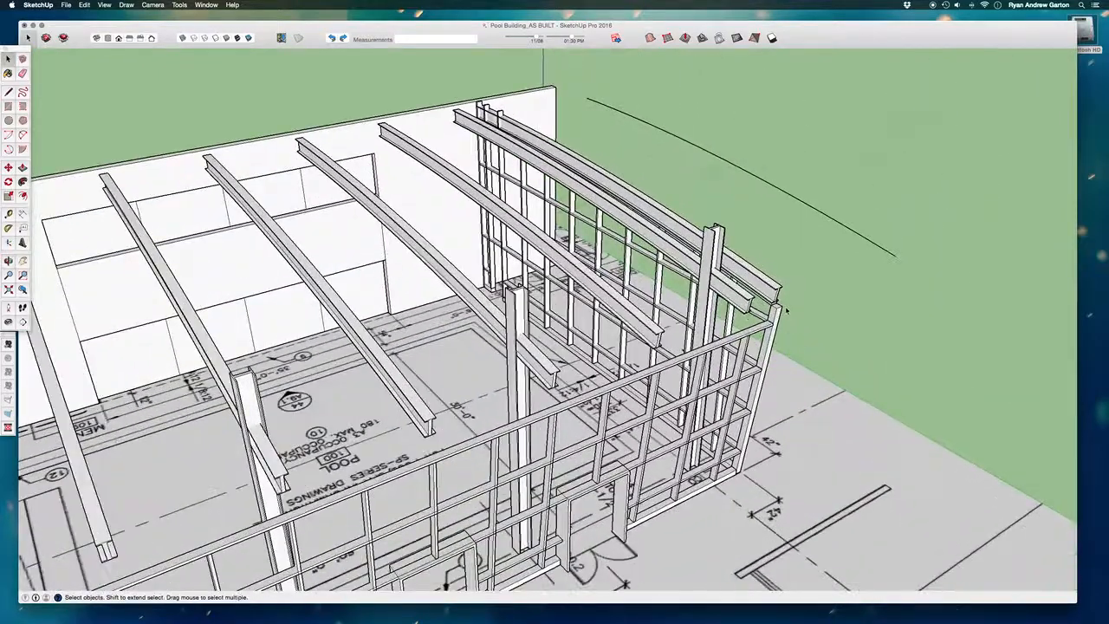
{"action": "scroll", "coordinate": [774, 299], "scroll_direction": "up", "scroll_amount": 8}
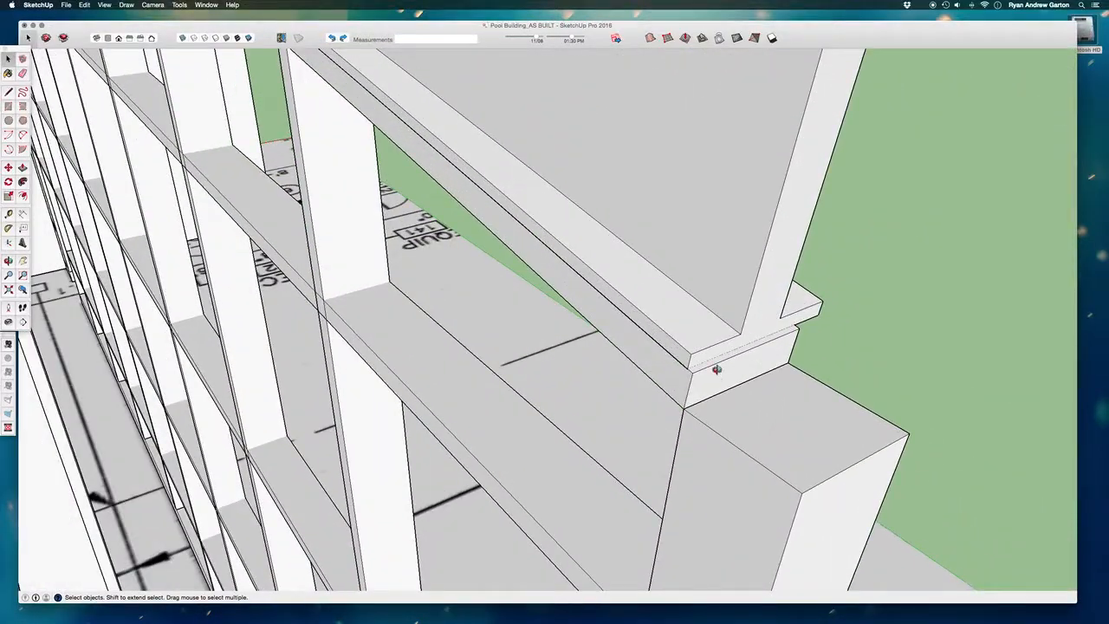
{"action": "middle_click_drag", "start_coordinate": [717, 370], "coordinate": [696, 326]}
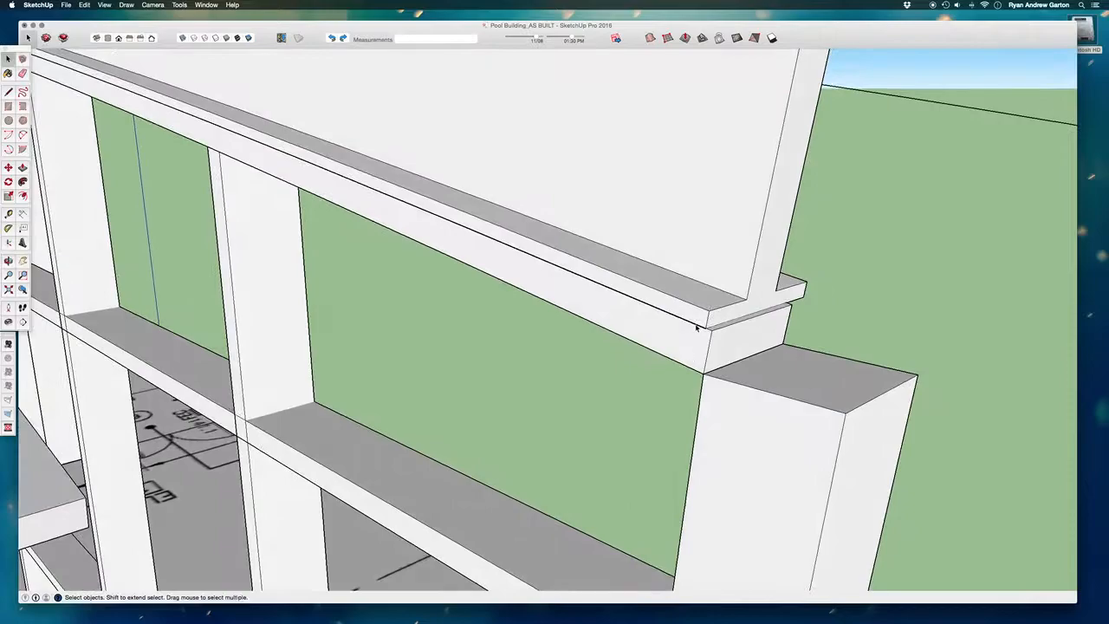
{"action": "double_click", "coordinate": [723, 318]}
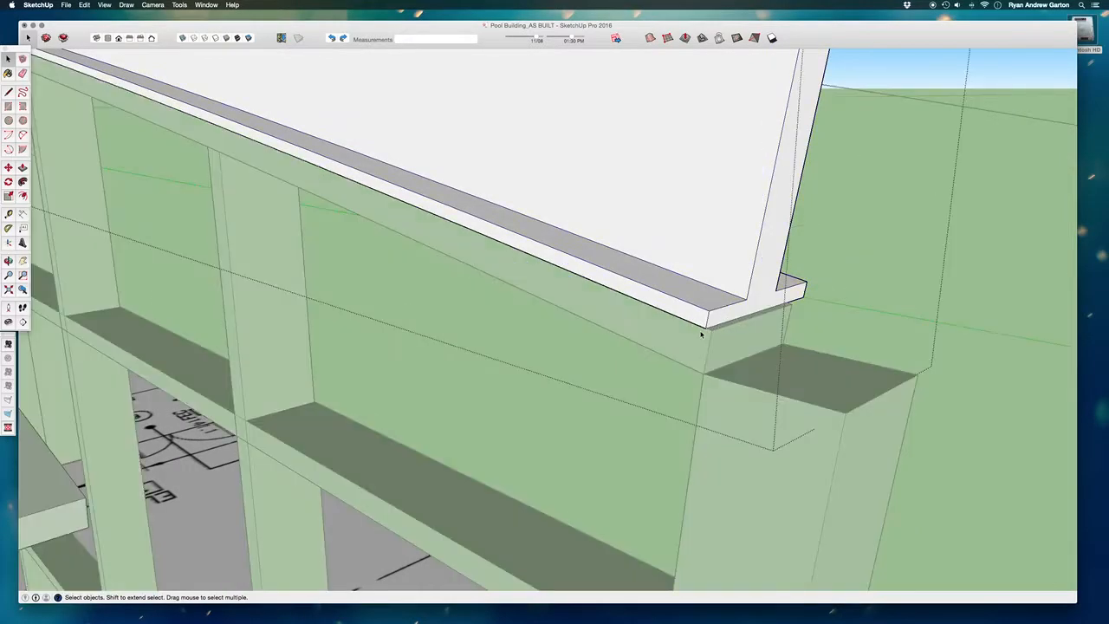
{"action": "scroll", "coordinate": [703, 332], "scroll_direction": "down", "scroll_amount": 3}
{"action": "scroll", "coordinate": [703, 332], "scroll_direction": "up", "scroll_amount": 4}
{"action": "key", "text": "p"}
{"action": "left_click", "coordinate": [737, 321]}
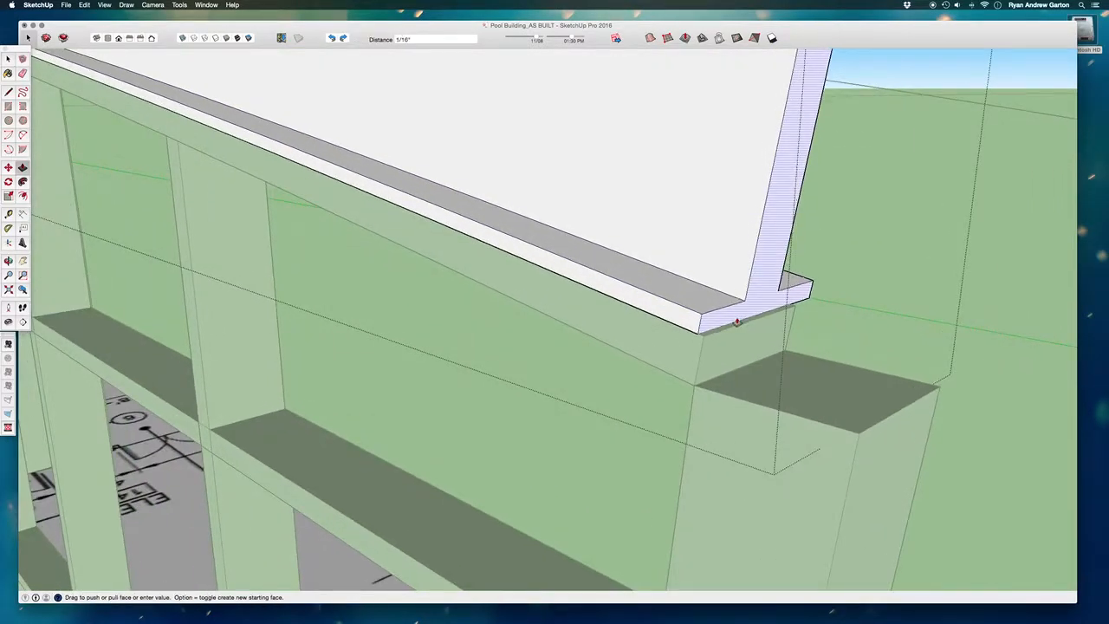
{"action": "left_click", "coordinate": [702, 367]}
{"action": "scroll", "coordinate": [693, 370], "scroll_direction": "down", "scroll_amount": 5}
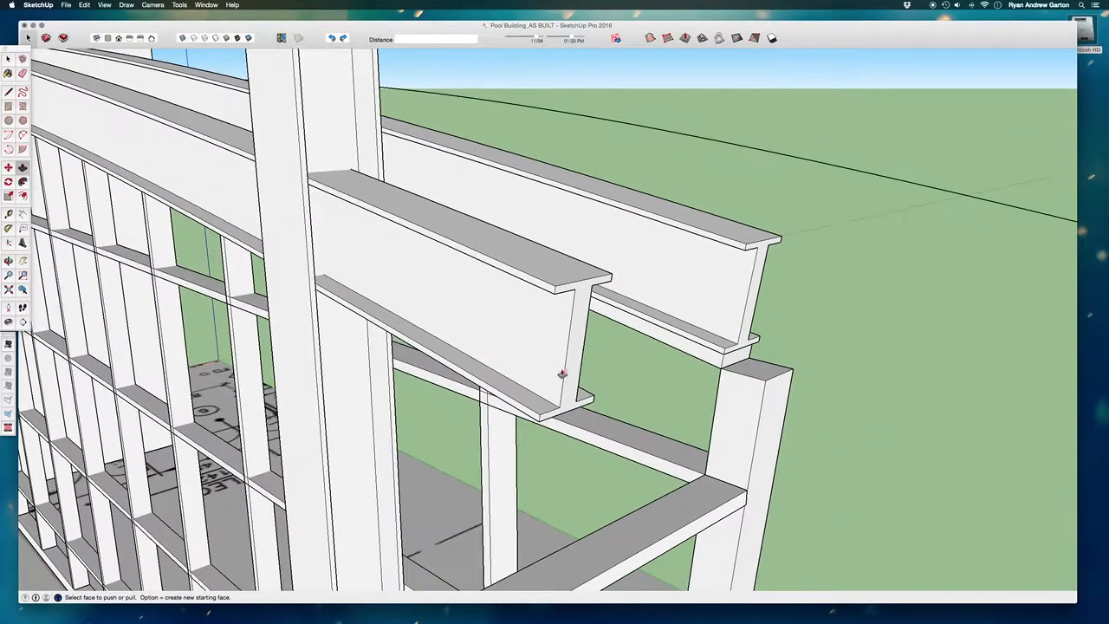
{"action": "scroll", "coordinate": [563, 374], "scroll_direction": "down", "scroll_amount": 3}
{"action": "scroll", "coordinate": [711, 337], "scroll_direction": "down", "scroll_amount": 3}
{"action": "key", "text": "space"}
Step: Lock the outermost arched beam above the end wall framing and delete everything else in the model
{"action": "middle_click_drag", "start_coordinate": [723, 341], "coordinate": [773, 308]}
{"action": "scroll", "coordinate": [773, 308], "scroll_direction": "down", "scroll_amount": 5}
{"action": "scroll", "coordinate": [695, 345], "scroll_direction": "down", "scroll_amount": 2}
{"action": "middle_click_drag", "start_coordinate": [697, 343], "coordinate": [685, 327]}
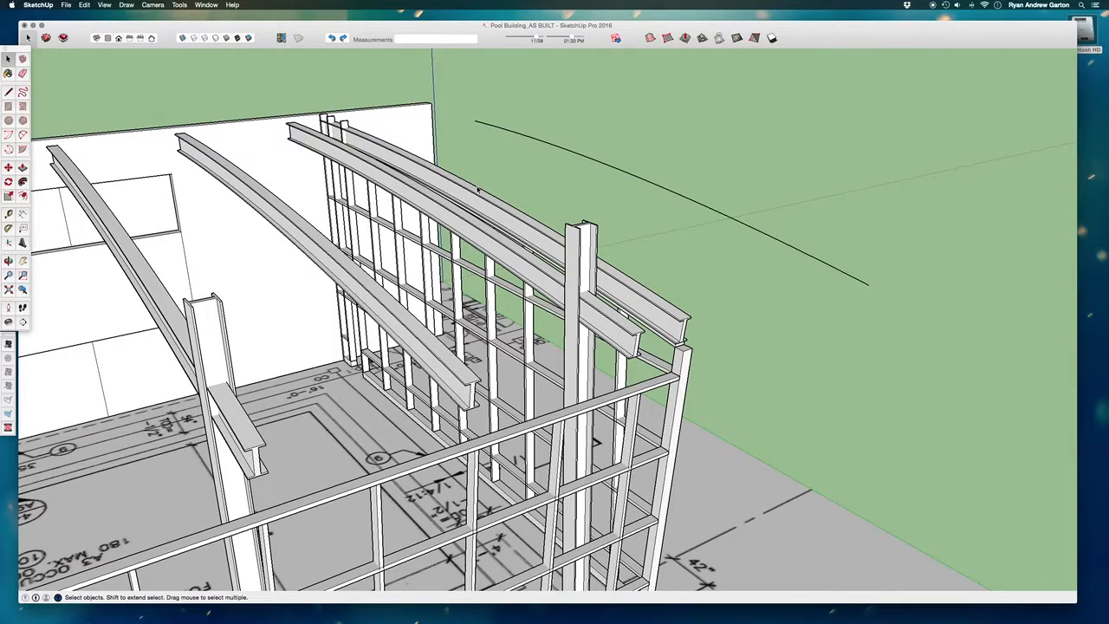
{"action": "scroll", "coordinate": [689, 320], "scroll_direction": "down", "scroll_amount": 4}
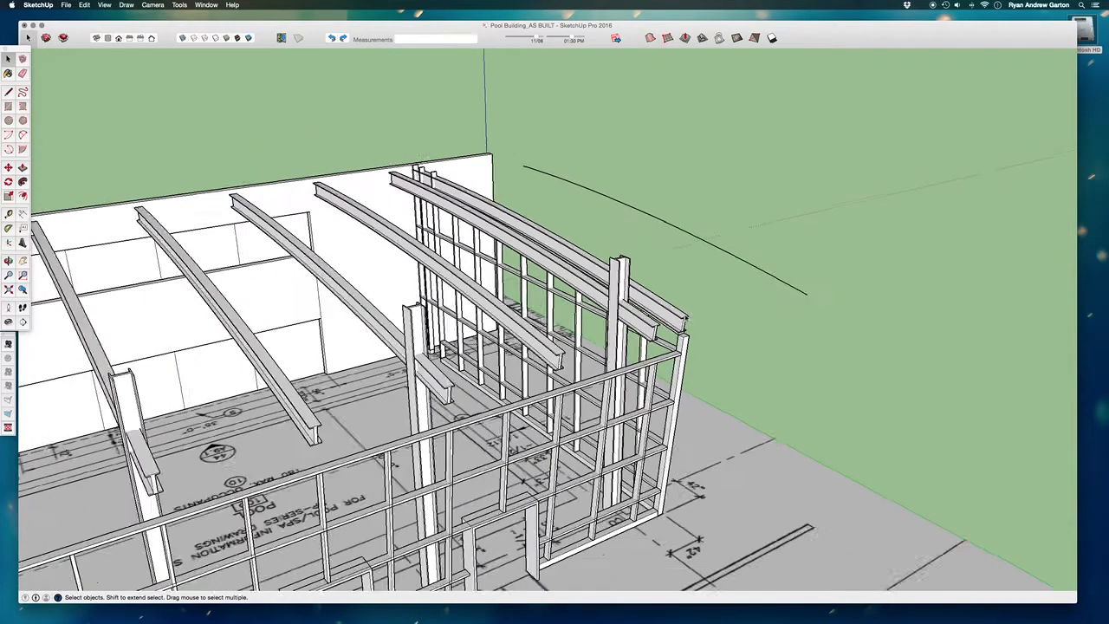
{"action": "middle_click_drag", "start_coordinate": [301, 330], "coordinate": [372, 260]}
{"action": "mouse_move", "coordinate": [634, 297]}
{"action": "middle_mouse_down"}
{"action": "mouse_move", "coordinate": [931, 351]}
{"action": "mouse_move", "coordinate": [737, 277]}
{"action": "middle_mouse_up"}
{"action": "left_click", "coordinate": [723, 272]}
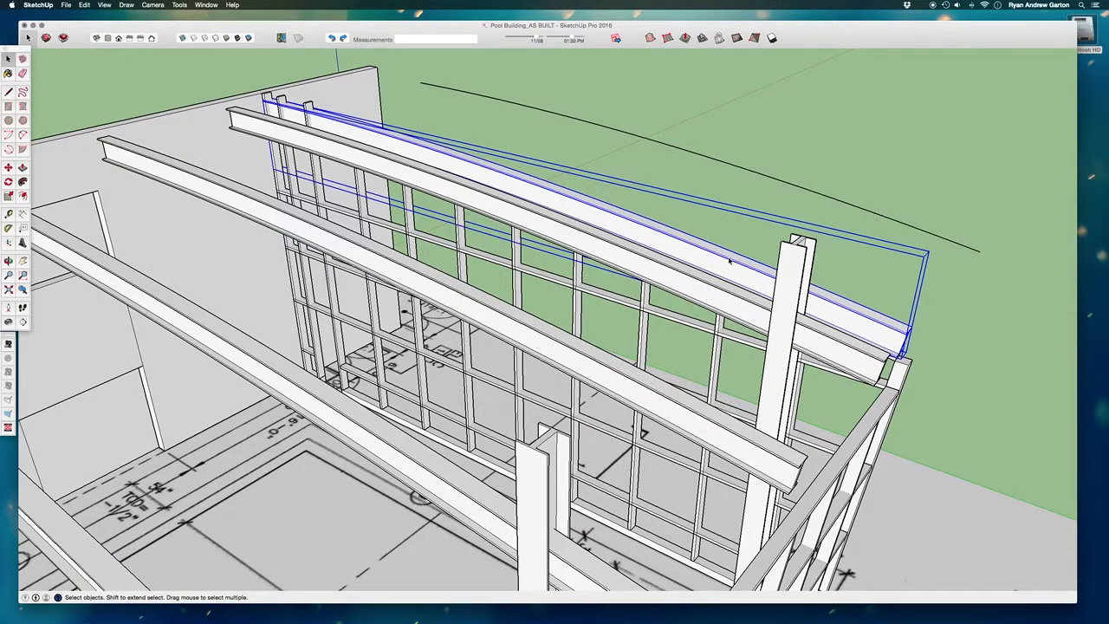
{"action": "key", "text": "shift+l"}
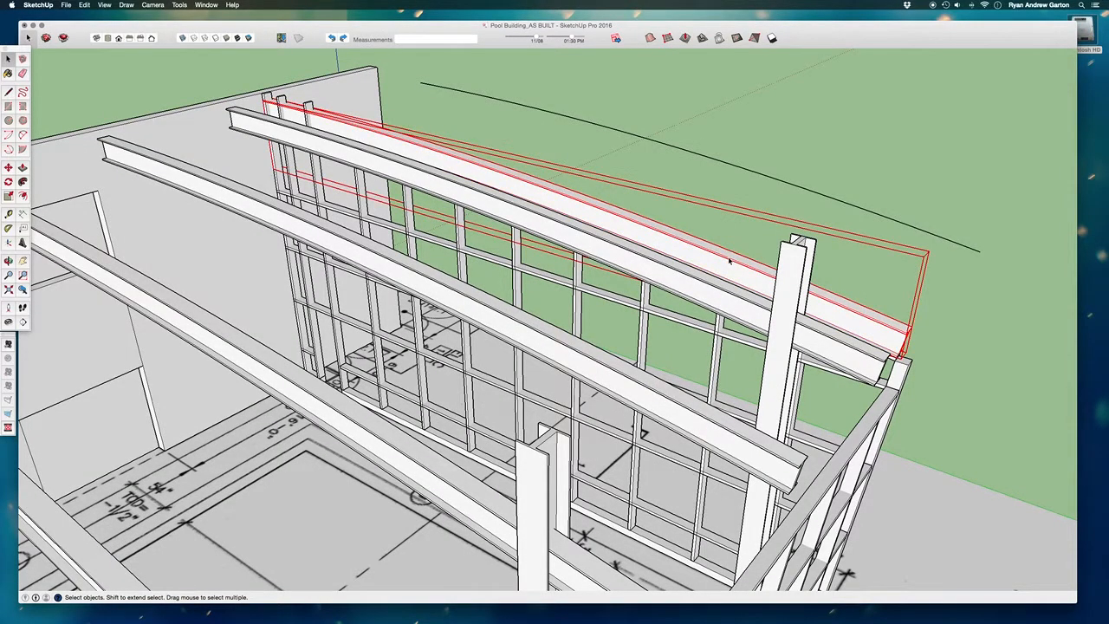
{"action": "key", "text": "super+a"}
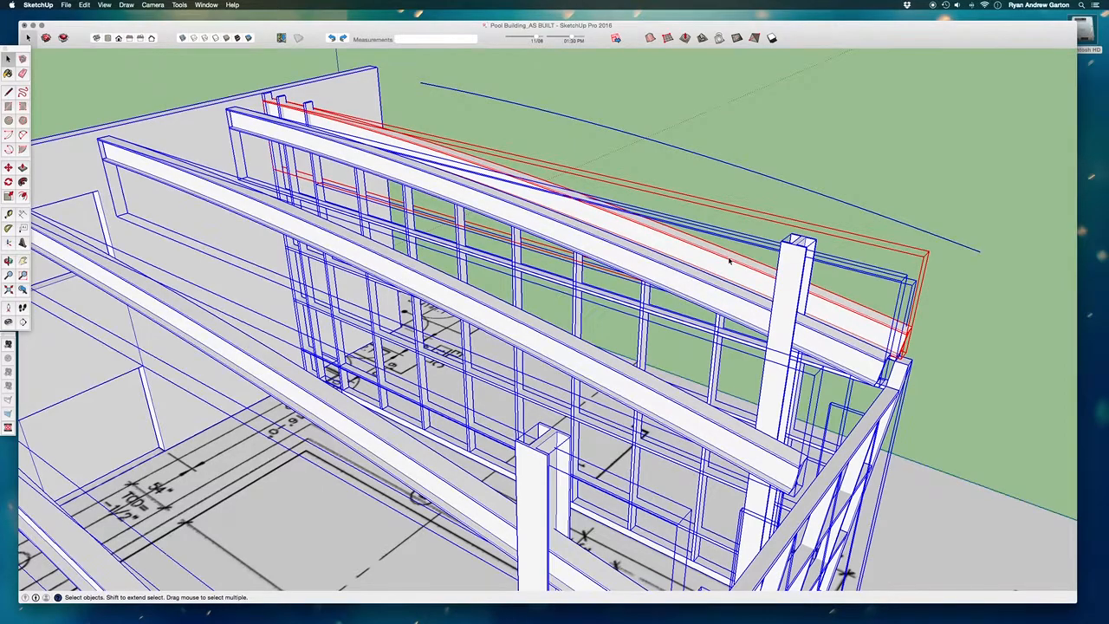
{"action": "key", "text": "Delete"}
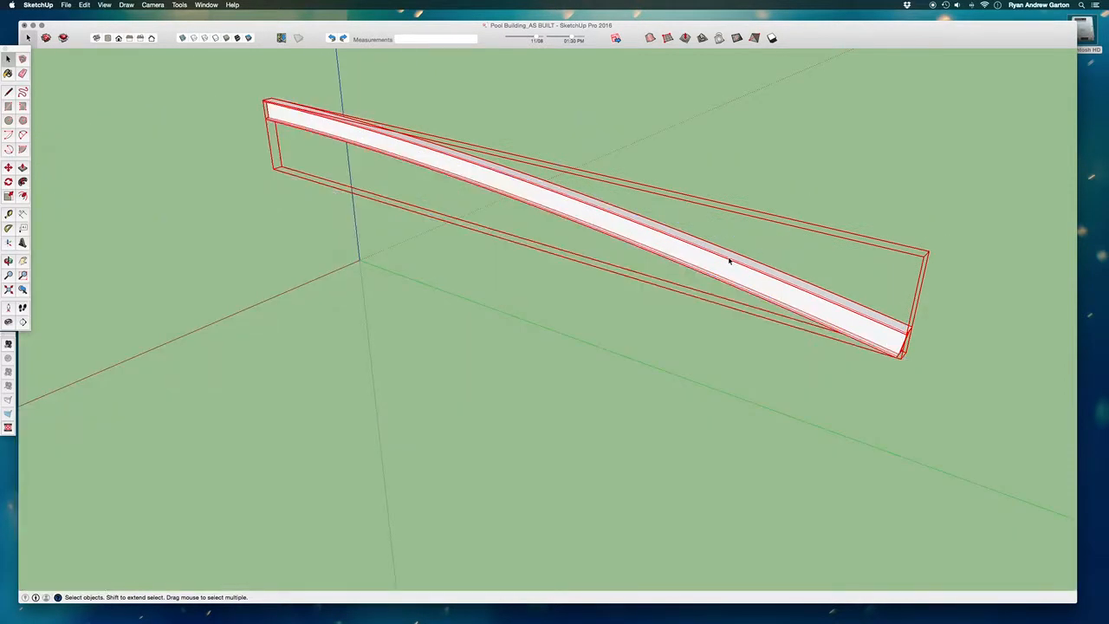
Step: Unlock the beam and draw three edges above it: up from one end, about 50' 3 1/8" along the green axis, and down to the other end
{"action": "key", "text": "shift+u"}
{"action": "middle_click_drag", "start_coordinate": [739, 265], "coordinate": [838, 366]}
{"action": "left_click", "coordinate": [195, 134]}
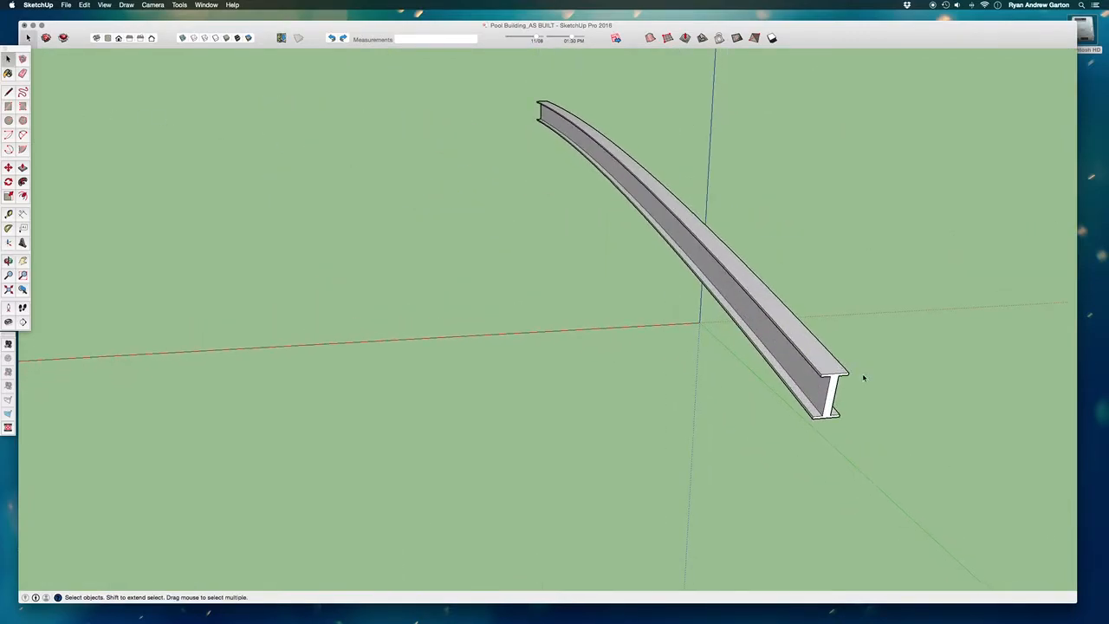
{"action": "key", "text": "l"}
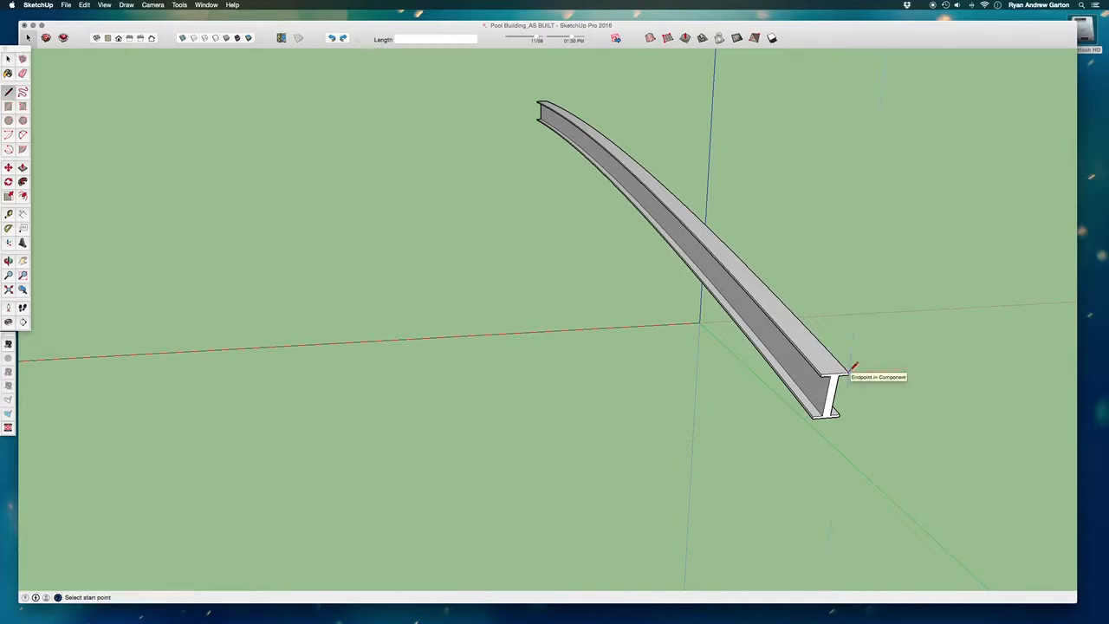
{"action": "scroll", "coordinate": [862, 338], "scroll_direction": "down", "scroll_amount": 5}
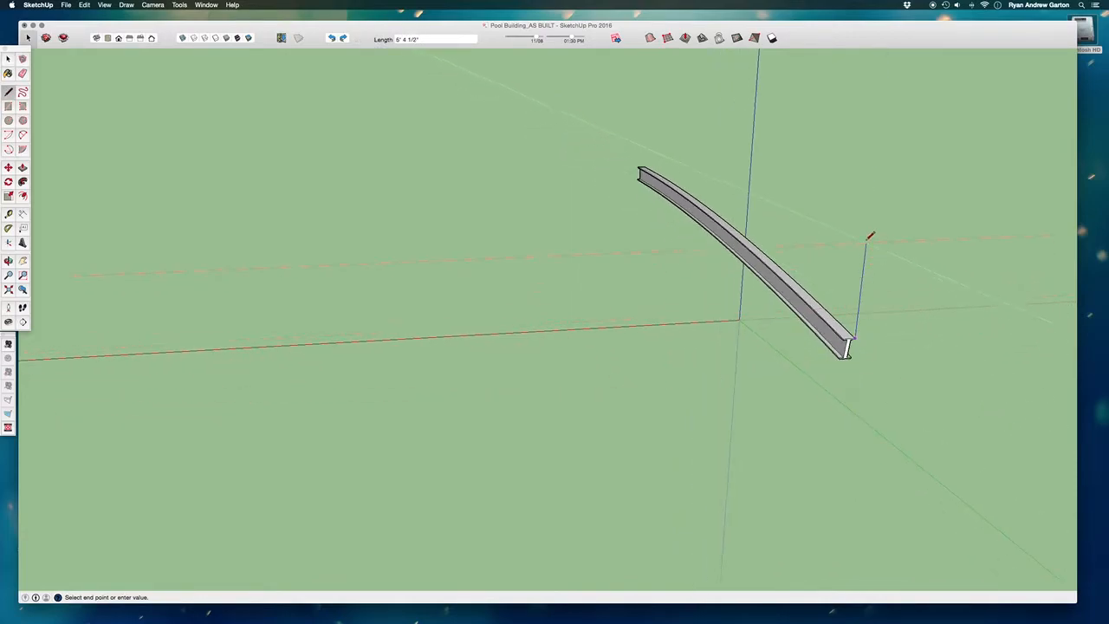
{"action": "middle_click_drag", "start_coordinate": [780, 142], "coordinate": [746, 161]}
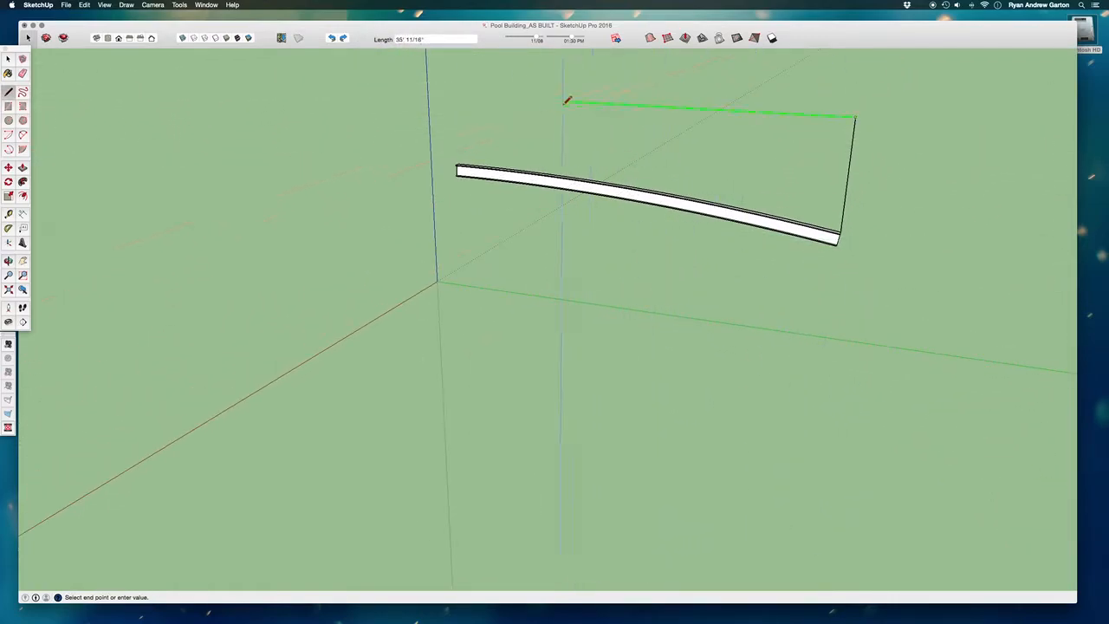
{"action": "middle_click_drag", "start_coordinate": [494, 133], "coordinate": [509, 308]}
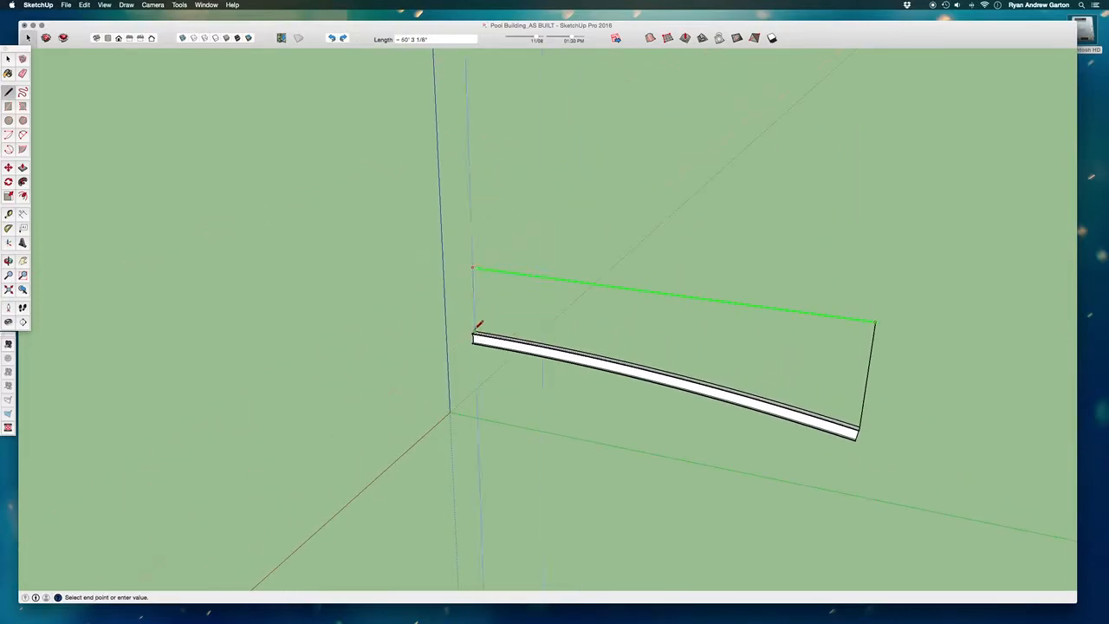
{"action": "scroll", "coordinate": [482, 323], "scroll_direction": "up", "scroll_amount": 5}
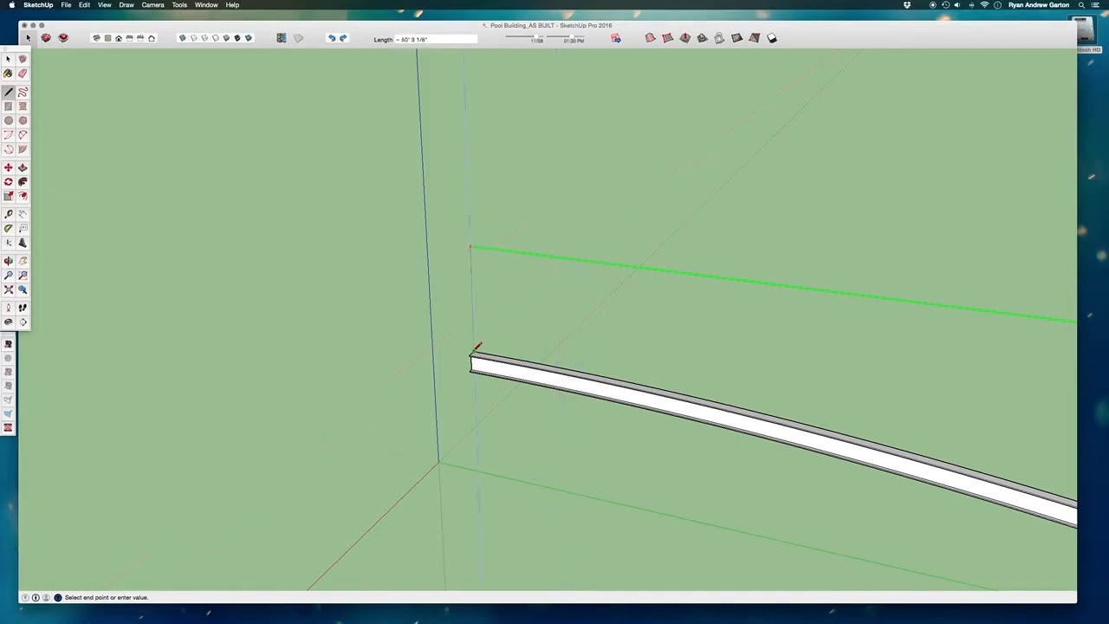
{"action": "left_click", "coordinate": [474, 350]}
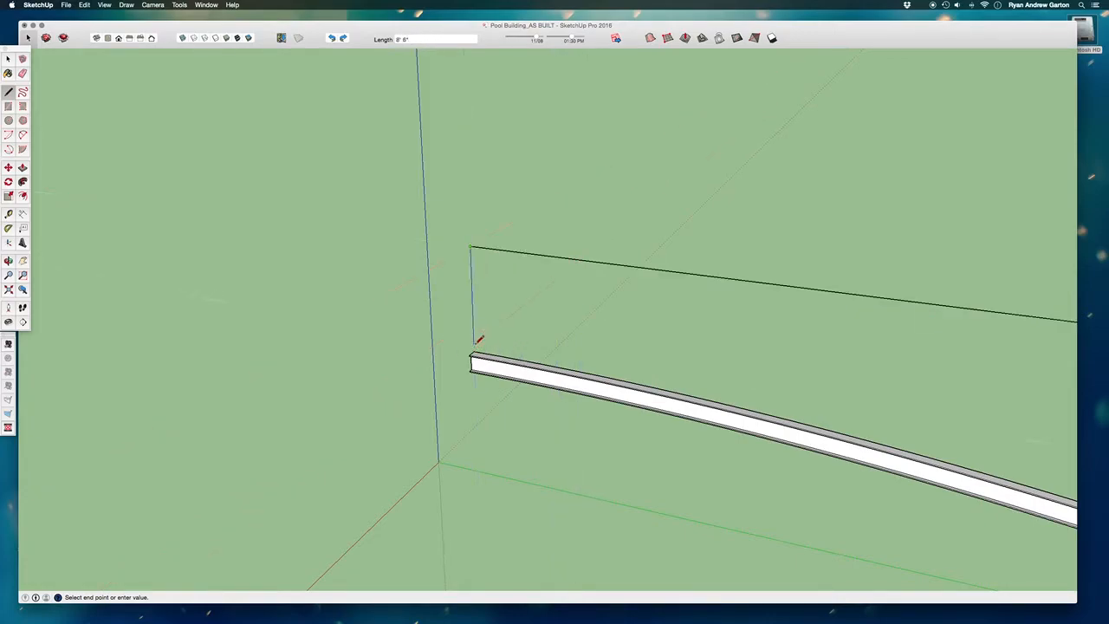
{"action": "middle_click_drag", "start_coordinate": [512, 353], "coordinate": [765, 408]}
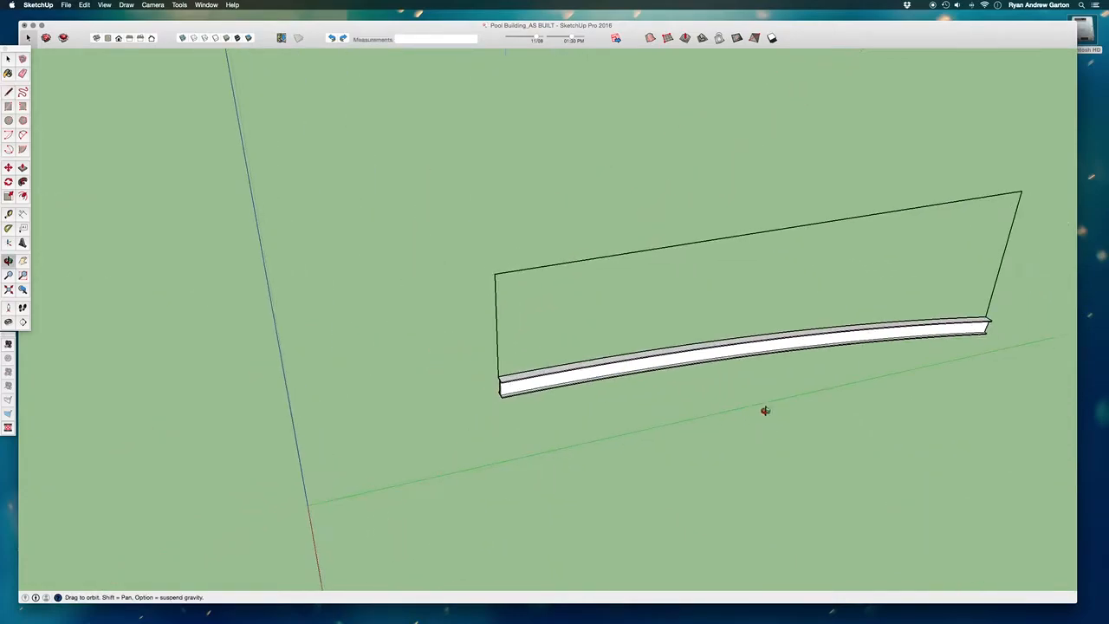
{"action": "scroll", "coordinate": [549, 354], "scroll_direction": "up", "scroll_amount": 3}
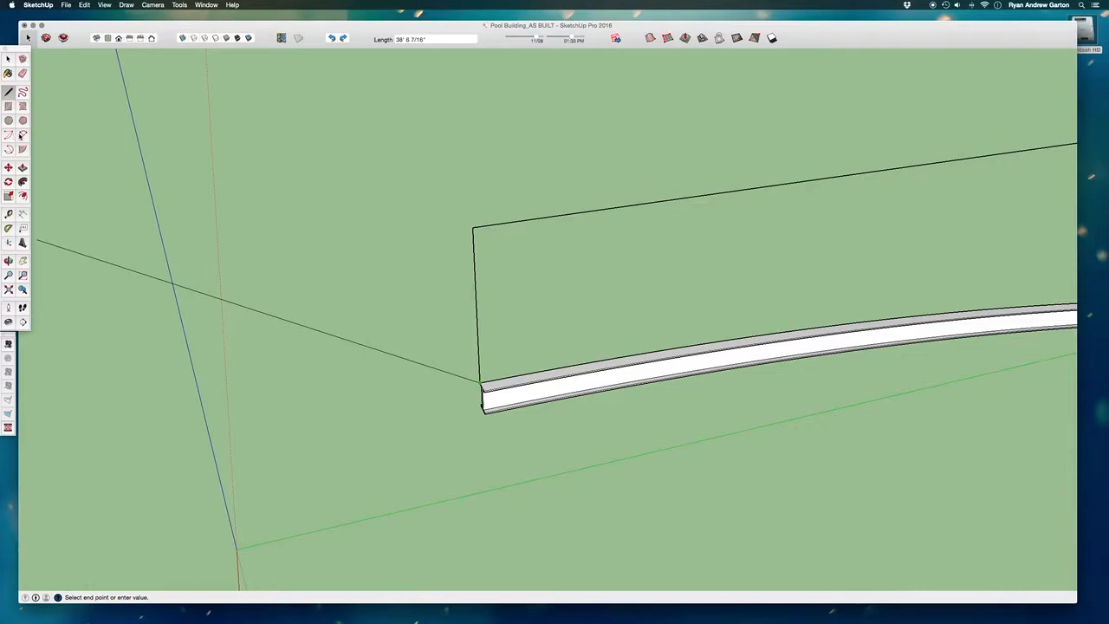
Step: Close the outline into a face with a 2-point arc along the beam's top edge between its ends, with a bulge of about 11 15/16"
{"action": "left_click", "coordinate": [22, 134]}
{"action": "scroll", "coordinate": [498, 379], "scroll_direction": "up", "scroll_amount": 3}
{"action": "left_click", "coordinate": [472, 378]}
{"action": "scroll", "coordinate": [581, 378], "scroll_direction": "down", "scroll_amount": 6}
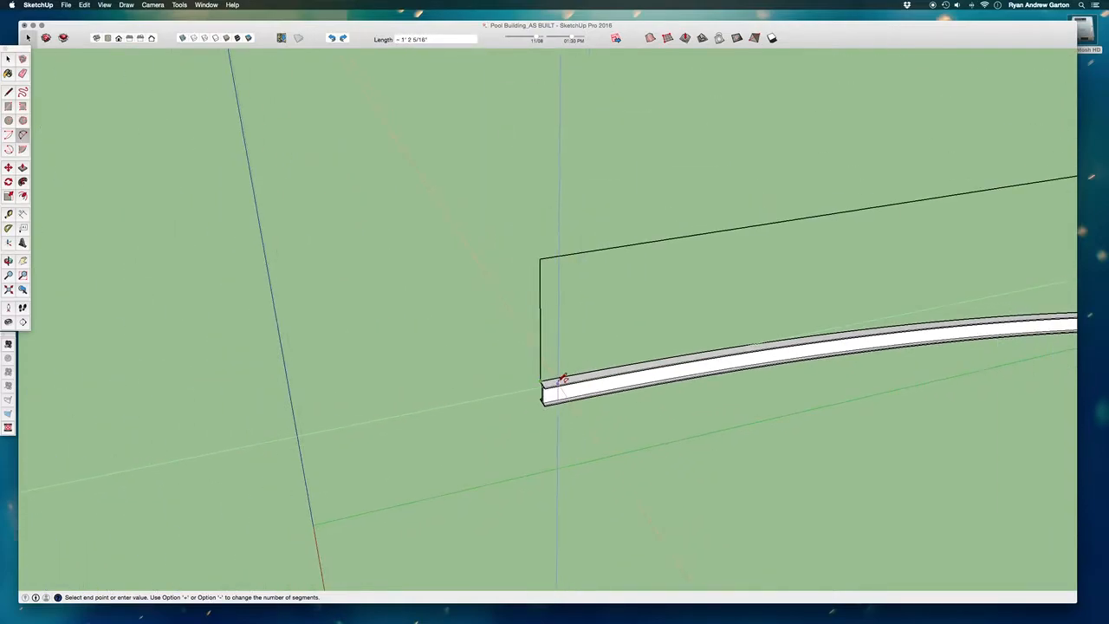
{"action": "scroll", "coordinate": [870, 347], "scroll_direction": "up", "scroll_amount": 5}
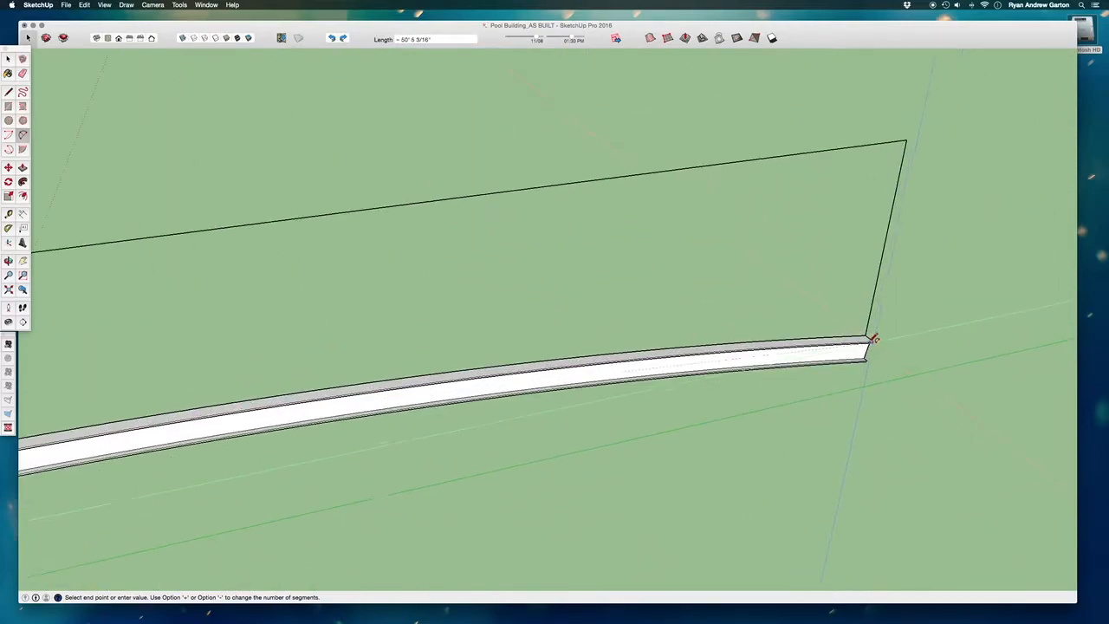
{"action": "left_click", "coordinate": [870, 328]}
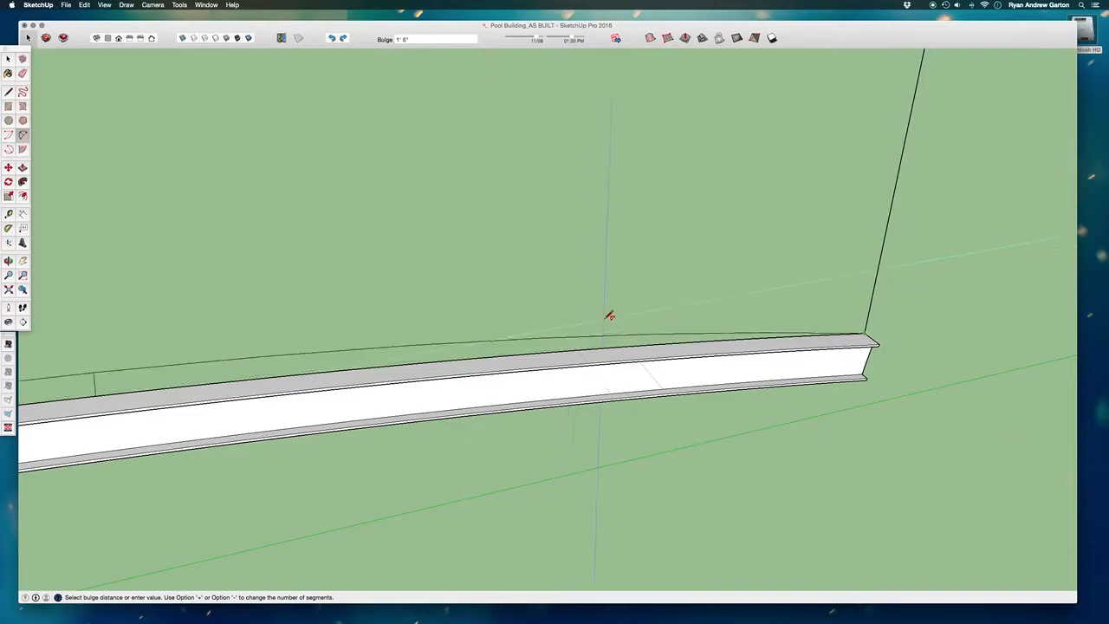
{"action": "scroll", "coordinate": [412, 386], "scroll_direction": "down", "scroll_amount": 3}
{"action": "scroll", "coordinate": [266, 402], "scroll_direction": "up", "scroll_amount": 2}
{"action": "scroll", "coordinate": [216, 396], "scroll_direction": "up", "scroll_amount": 2}
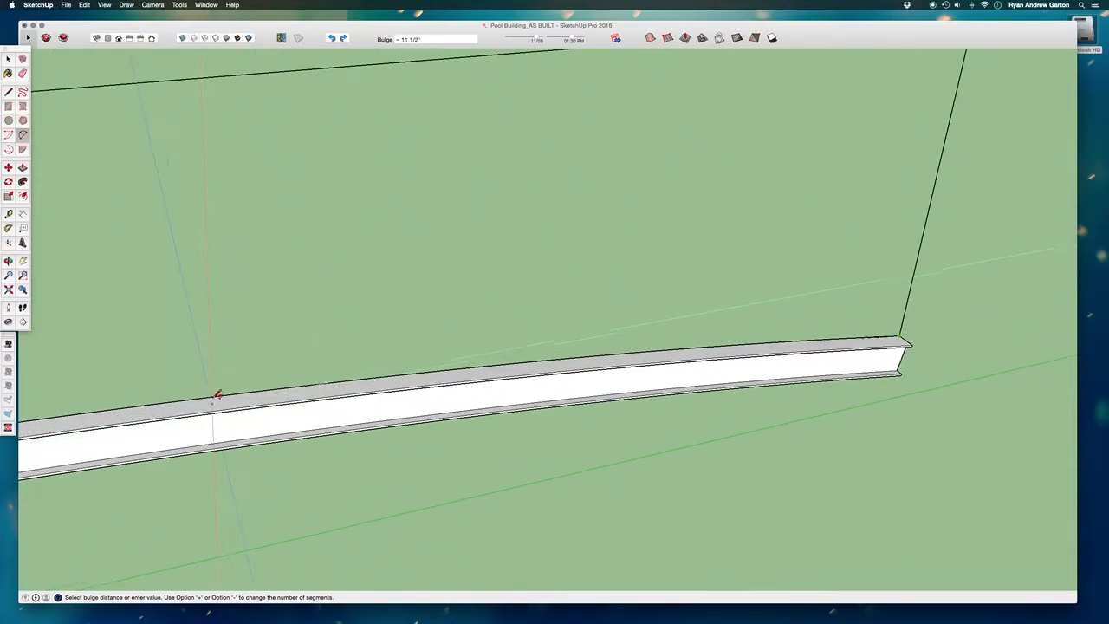
{"action": "left_click", "coordinate": [211, 394]}
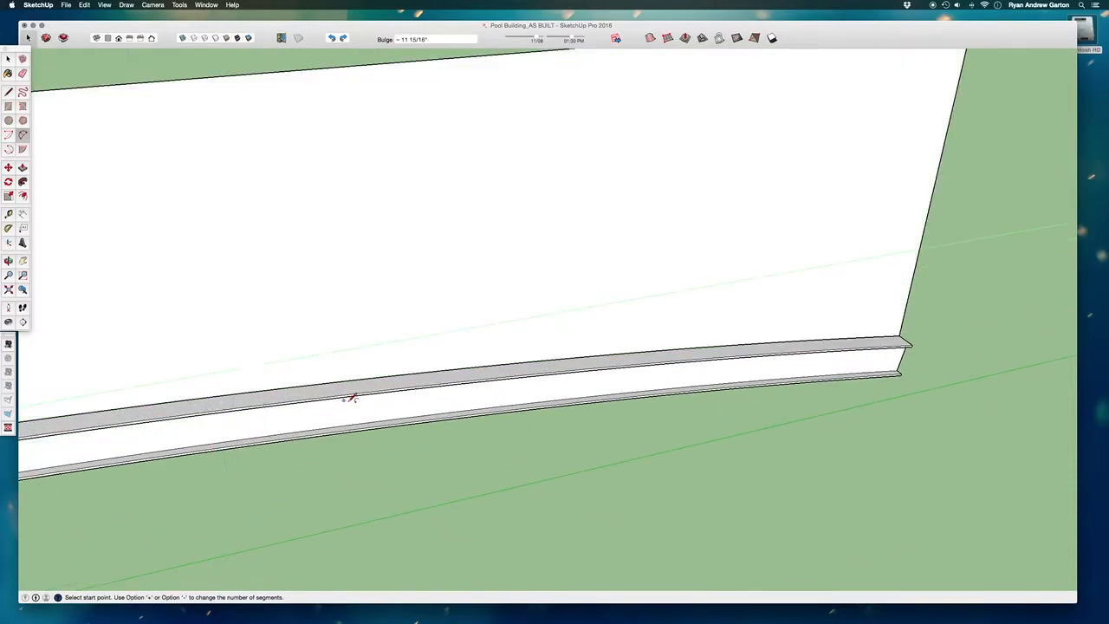
Step: Group the arched face above the beam and bring the rest of the building model back around it
{"action": "scroll", "coordinate": [426, 359], "scroll_direction": "down", "scroll_amount": 6}
{"action": "middle_click_drag", "start_coordinate": [685, 246], "coordinate": [272, 323]}
{"action": "left_click", "coordinate": [8, 59]}
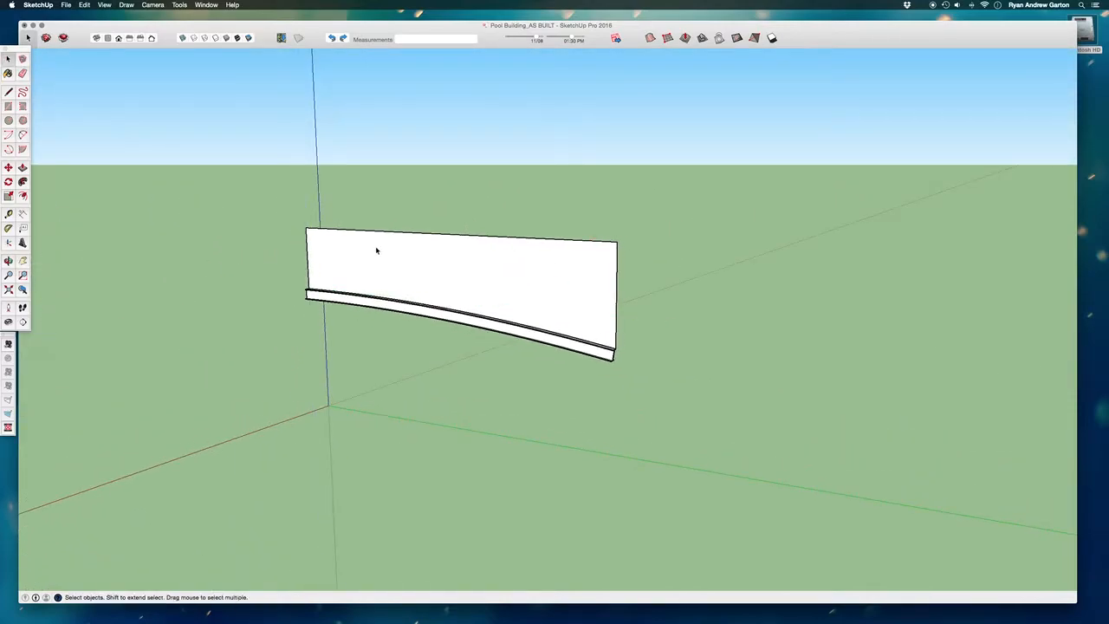
{"action": "left_click", "coordinate": [376, 248]}
{"action": "mouse_move", "coordinate": [520, 307]}
{"action": "middle_mouse_down"}
{"action": "mouse_move", "coordinate": [423, 269]}
{"action": "mouse_move", "coordinate": [428, 280]}
{"action": "middle_mouse_up"}
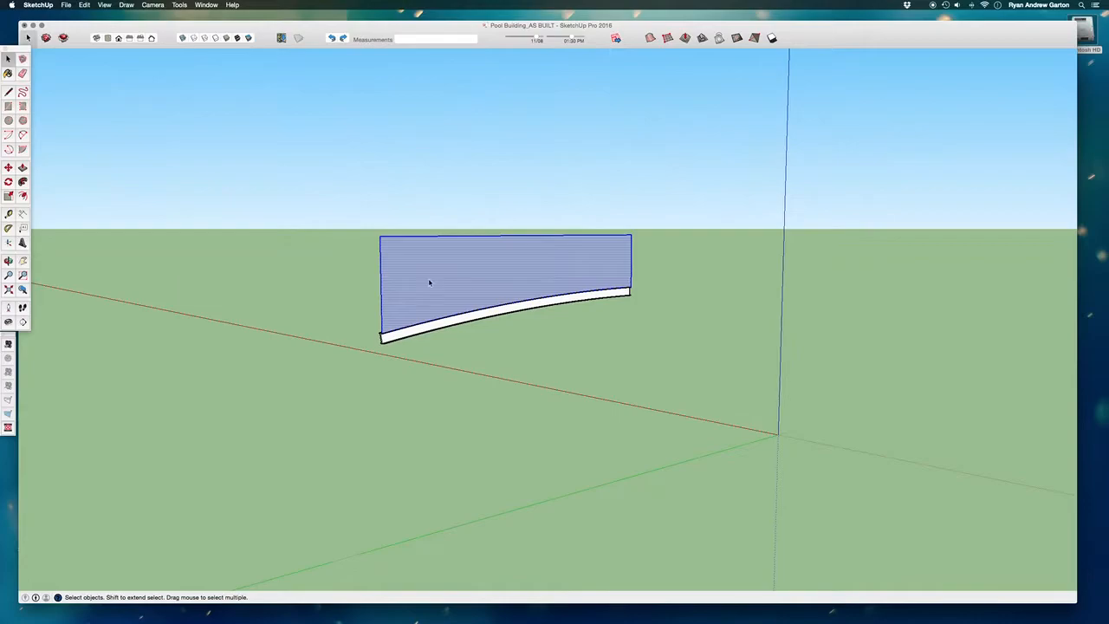
{"action": "scroll", "coordinate": [428, 280], "scroll_direction": "up", "scroll_amount": 8}
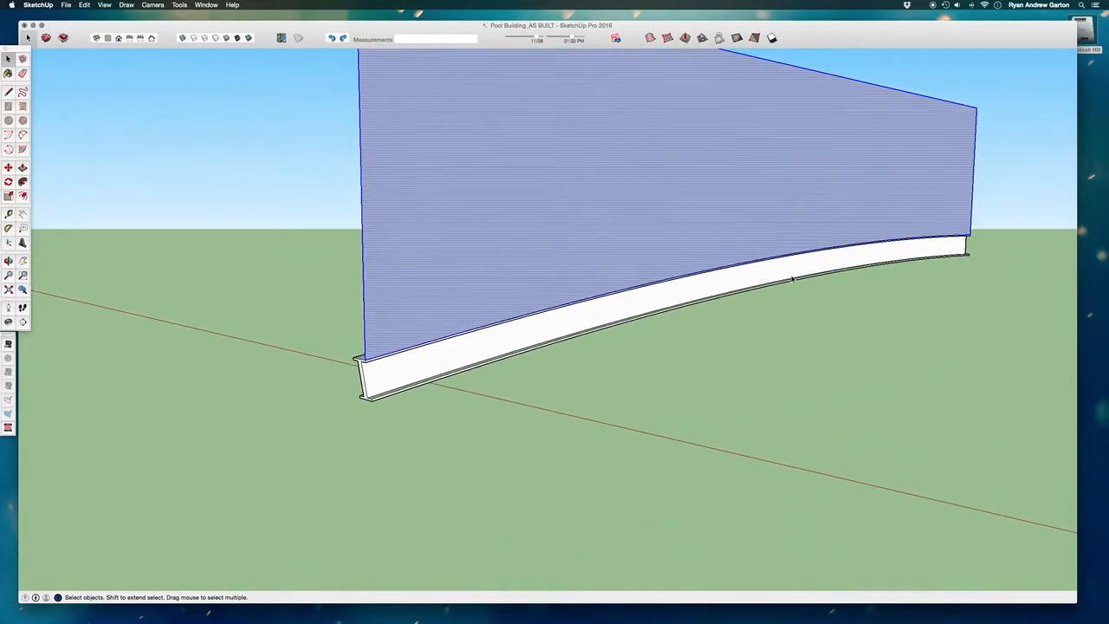
{"action": "scroll", "coordinate": [778, 279], "scroll_direction": "up", "scroll_amount": 3}
{"action": "middle_click_drag", "start_coordinate": [898, 234], "coordinate": [822, 240]}
{"action": "scroll", "coordinate": [627, 268], "scroll_direction": "down", "scroll_amount": 10}
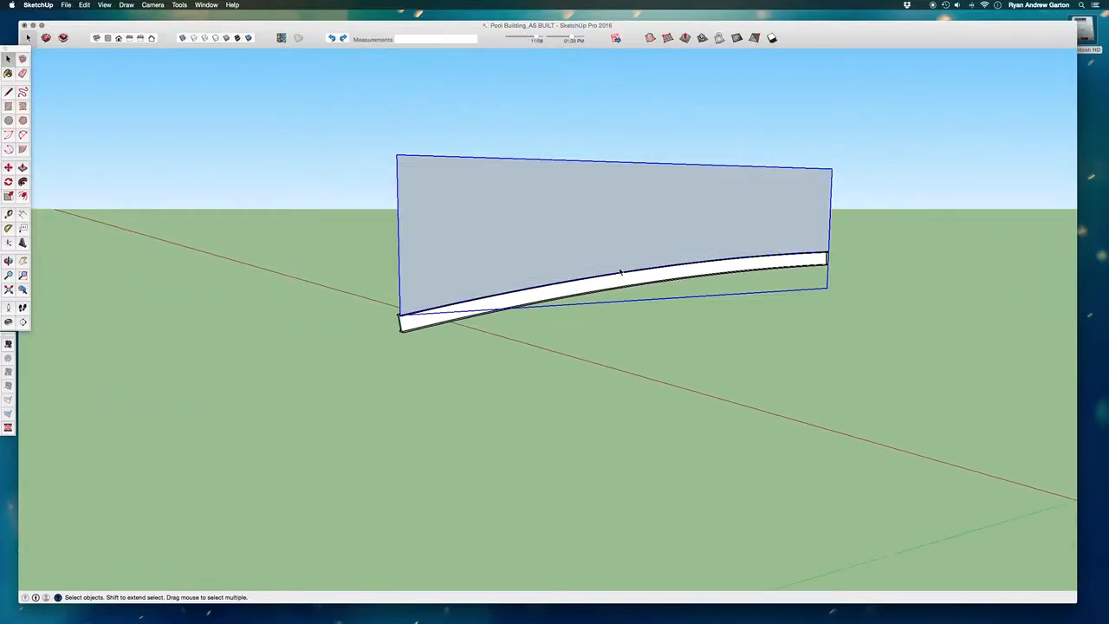
{"action": "middle_click_drag", "start_coordinate": [487, 268], "coordinate": [541, 277]}
{"action": "scroll", "coordinate": [545, 279], "scroll_direction": "down", "scroll_amount": 6}
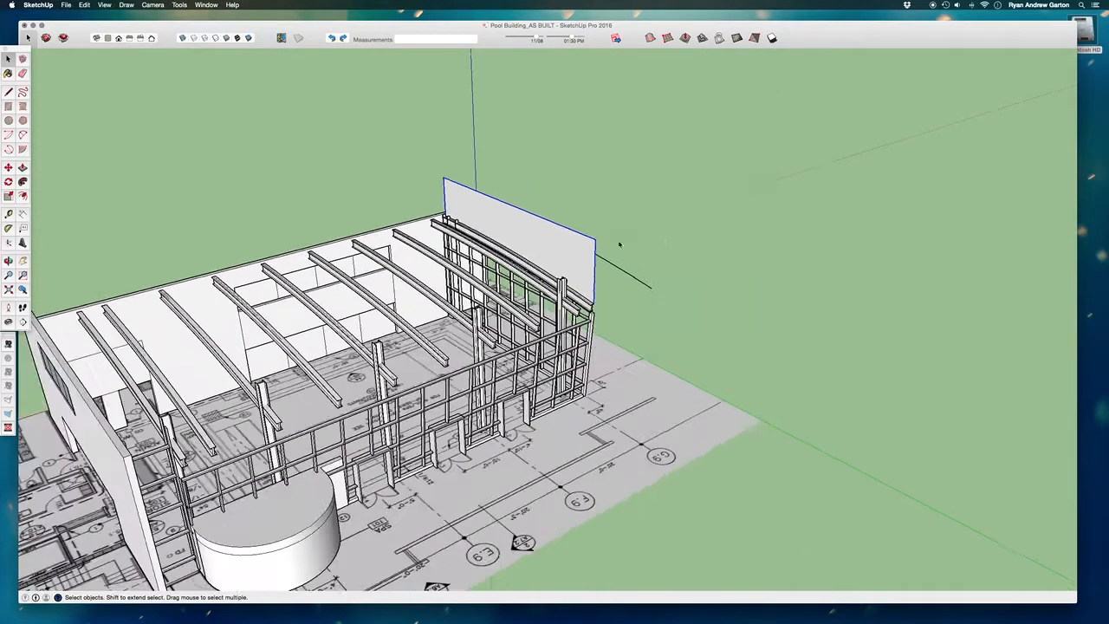
Step: Open the face group and Push/Pull the face 78' 7 5/16" across all the beams to the end of the far beam
{"action": "scroll", "coordinate": [661, 257], "scroll_direction": "down", "scroll_amount": 3}
{"action": "scroll", "coordinate": [624, 266], "scroll_direction": "up", "scroll_amount": 4}
{"action": "double_click", "coordinate": [603, 243]}
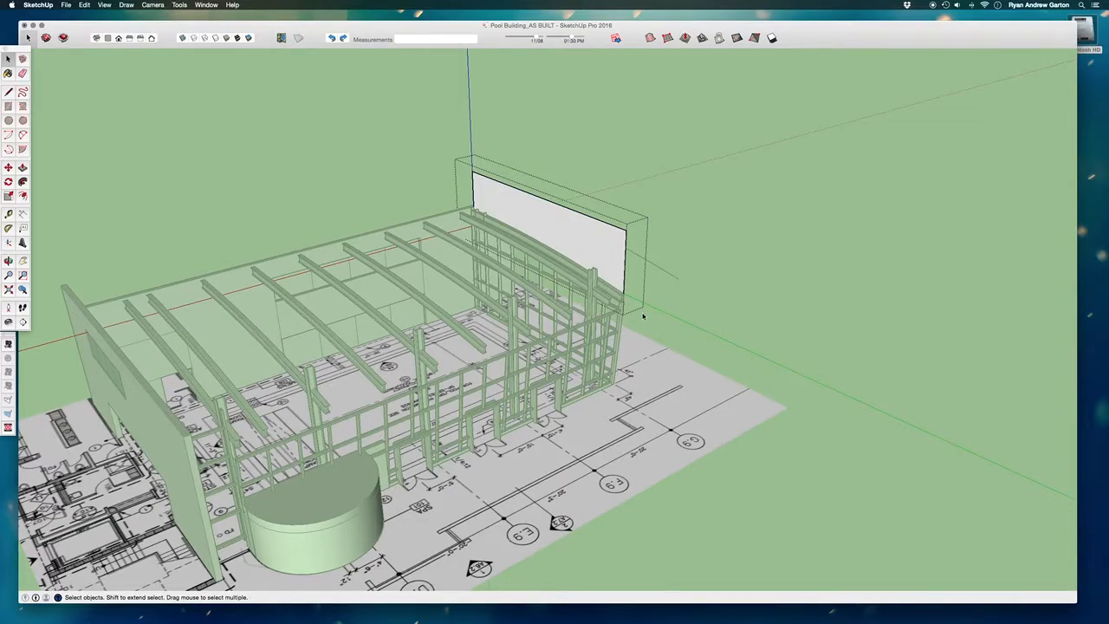
{"action": "key", "text": "p"}
{"action": "left_click", "coordinate": [610, 264]}
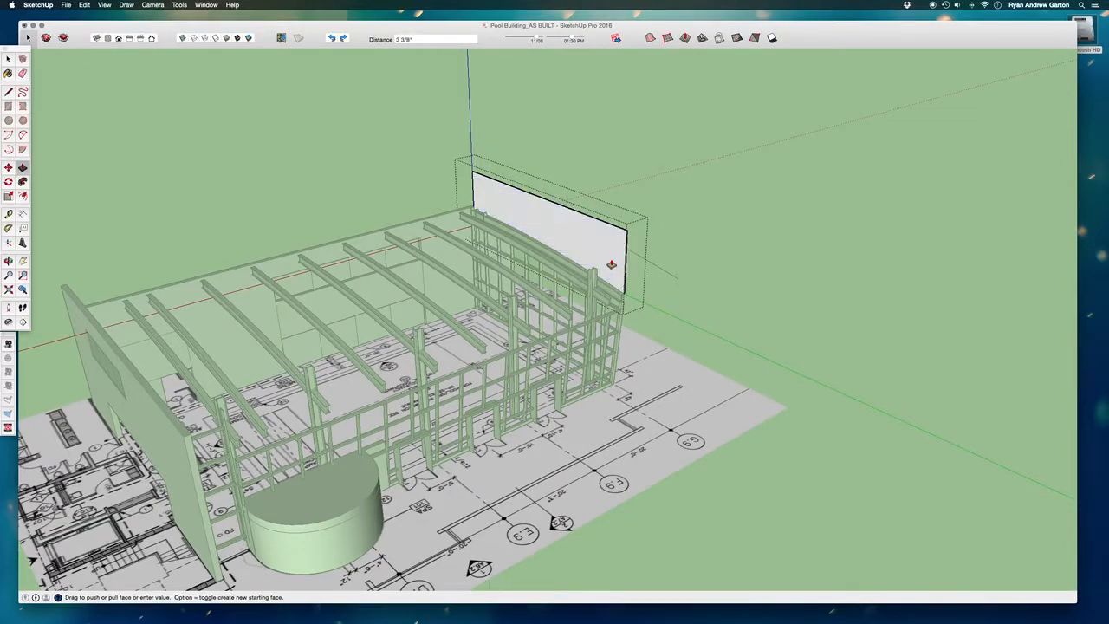
{"action": "scroll", "coordinate": [236, 450], "scroll_direction": "up", "scroll_amount": 4}
{"action": "scroll", "coordinate": [232, 450], "scroll_direction": "up", "scroll_amount": 4}
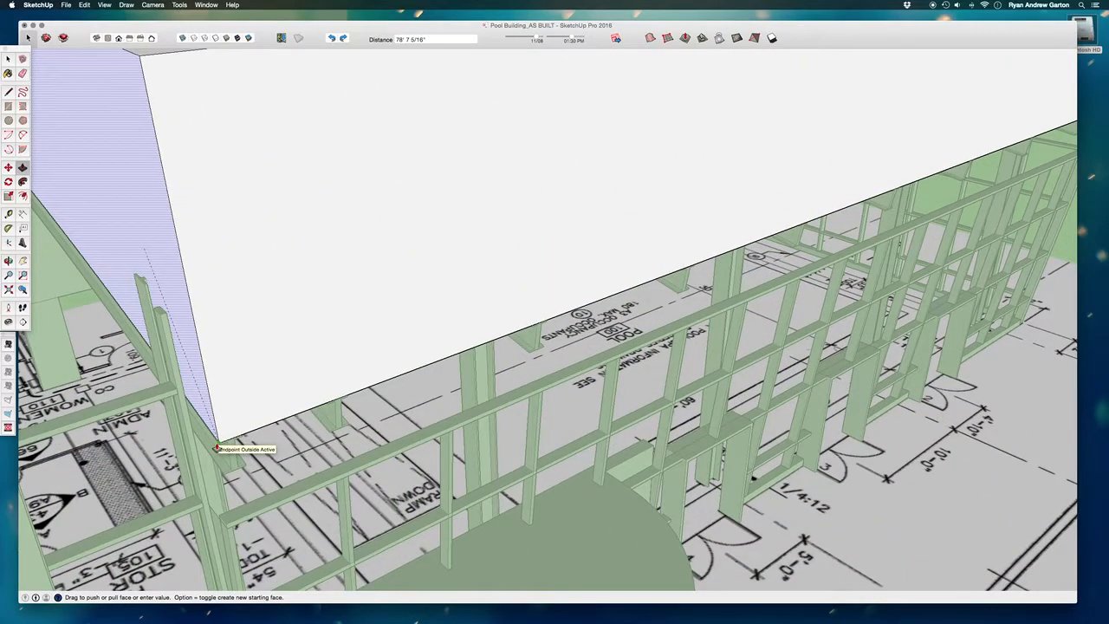
{"action": "left_click", "coordinate": [217, 448]}
{"action": "scroll", "coordinate": [396, 346], "scroll_direction": "down", "scroll_amount": 10}
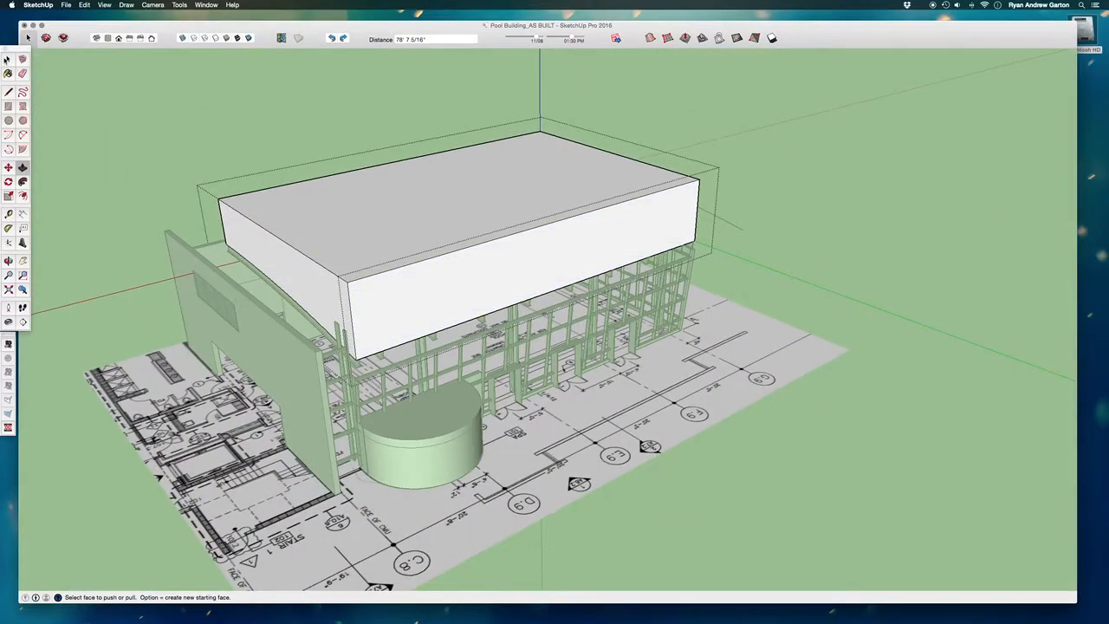
{"action": "left_click", "coordinate": [7, 58]}
Step: Delete the top and side faces of the extruded volume, leaving only its curved underside as the roof surface
{"action": "middle_click_drag", "start_coordinate": [693, 312], "coordinate": [690, 230]}
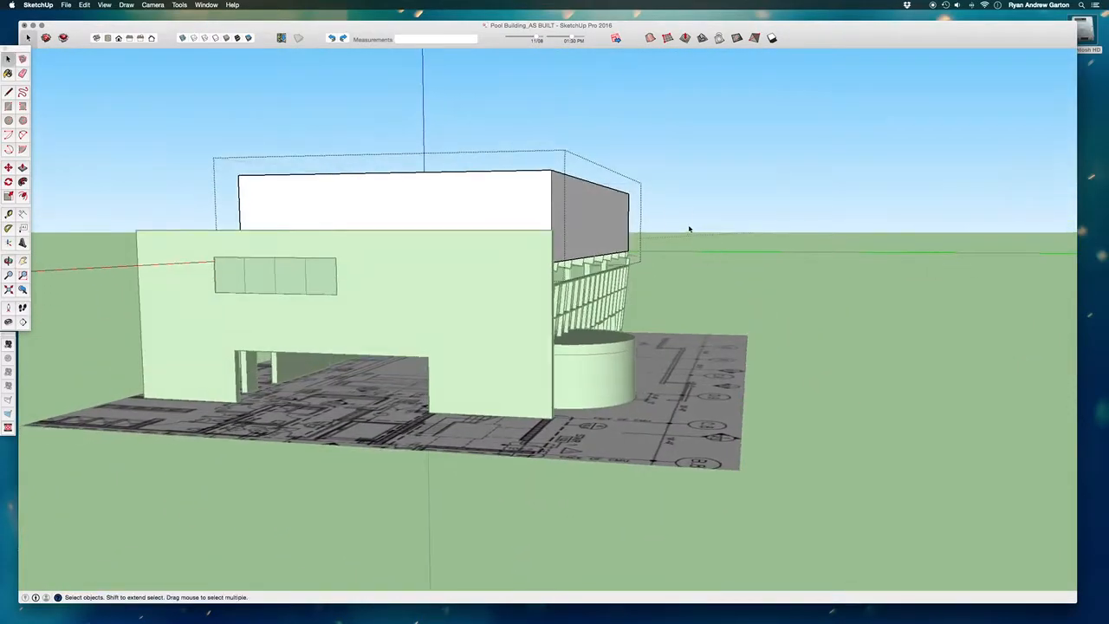
{"action": "left_click_drag", "start_coordinate": [451, 113], "coordinate": [450, 114]}
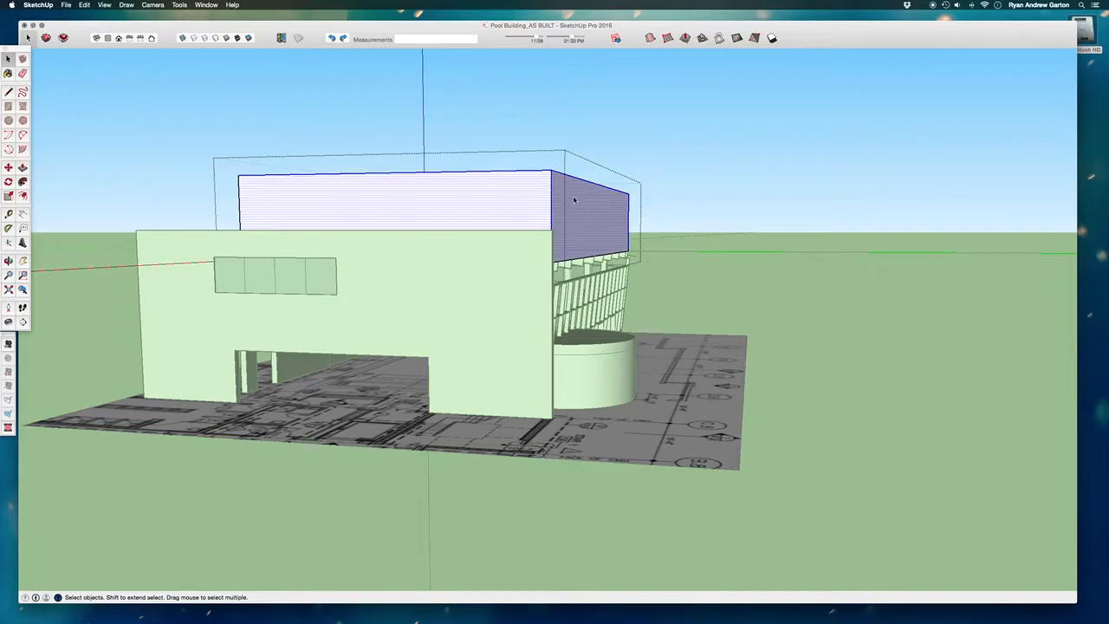
{"action": "key", "text": "Delete"}
{"action": "left_click_drag", "start_coordinate": [142, 123], "coordinate": [142, 122]}
{"action": "key", "text": "Delete"}
{"action": "middle_click_drag", "start_coordinate": [493, 216], "coordinate": [280, 322]}
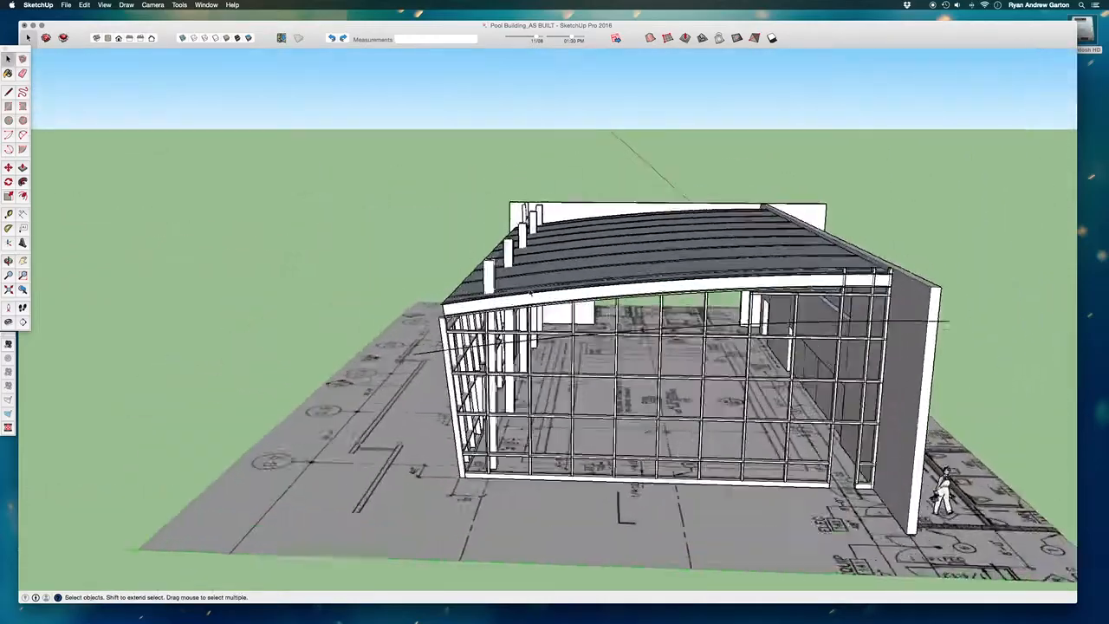
Step: Examine the curved roof surface against the beams, columns and window framing from inside, below and above
{"action": "scroll", "coordinate": [531, 292], "scroll_direction": "up", "scroll_amount": 2}
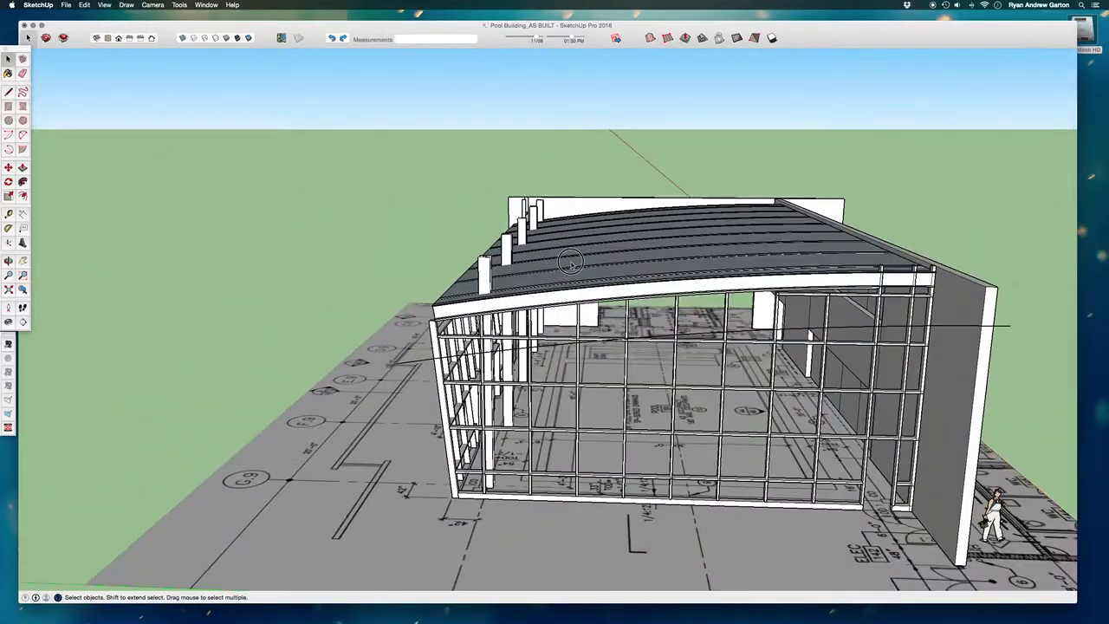
{"action": "left_click", "coordinate": [574, 267]}
{"action": "scroll", "coordinate": [577, 270], "scroll_direction": "up", "scroll_amount": 5}
{"action": "middle_click_drag", "start_coordinate": [584, 279], "coordinate": [426, 111]}
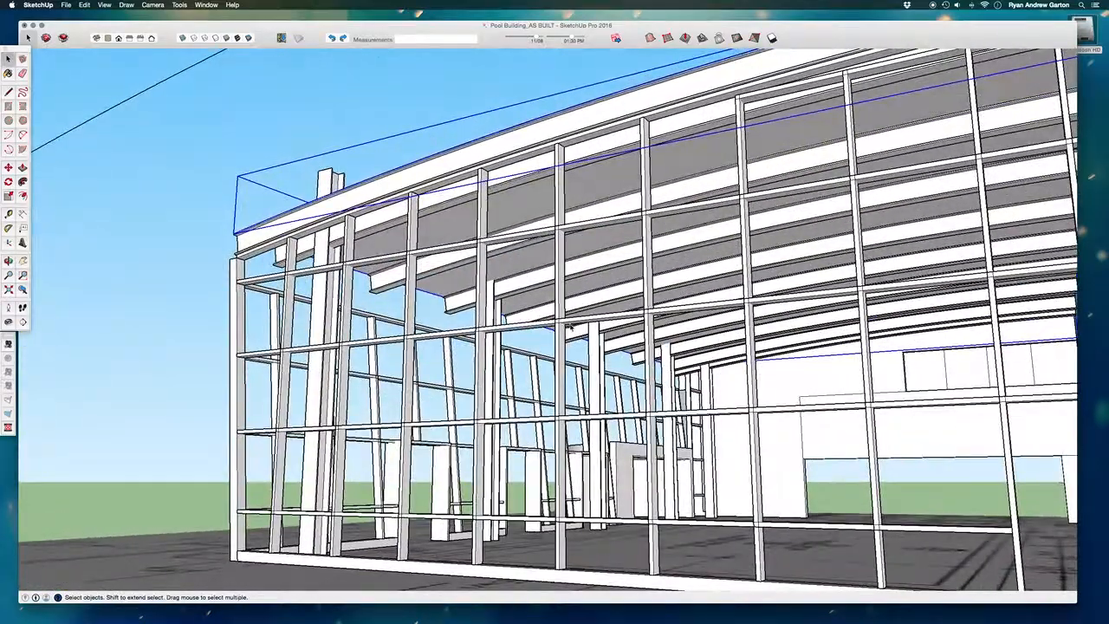
{"action": "scroll", "coordinate": [691, 409], "scroll_direction": "up", "scroll_amount": 6}
{"action": "middle_click_drag", "start_coordinate": [692, 411], "coordinate": [554, 408]}
{"action": "scroll", "coordinate": [532, 346], "scroll_direction": "down", "scroll_amount": 10}
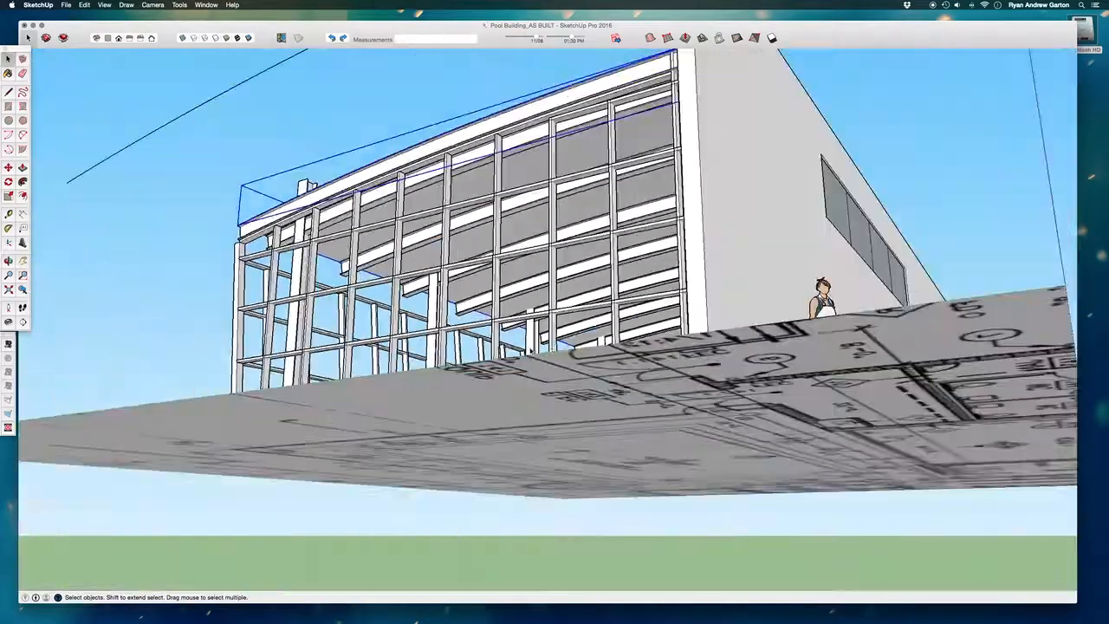
{"action": "middle_click_drag", "start_coordinate": [525, 353], "coordinate": [691, 425]}
{"action": "middle_click_drag", "start_coordinate": [788, 246], "coordinate": [102, 450]}
{"action": "scroll", "coordinate": [502, 280], "scroll_direction": "down", "scroll_amount": 3}
{"action": "middle_click_drag", "start_coordinate": [519, 264], "coordinate": [463, 261]}
{"action": "scroll", "coordinate": [463, 260], "scroll_direction": "up", "scroll_amount": 4}
{"action": "scroll", "coordinate": [463, 261], "scroll_direction": "down", "scroll_amount": 2}
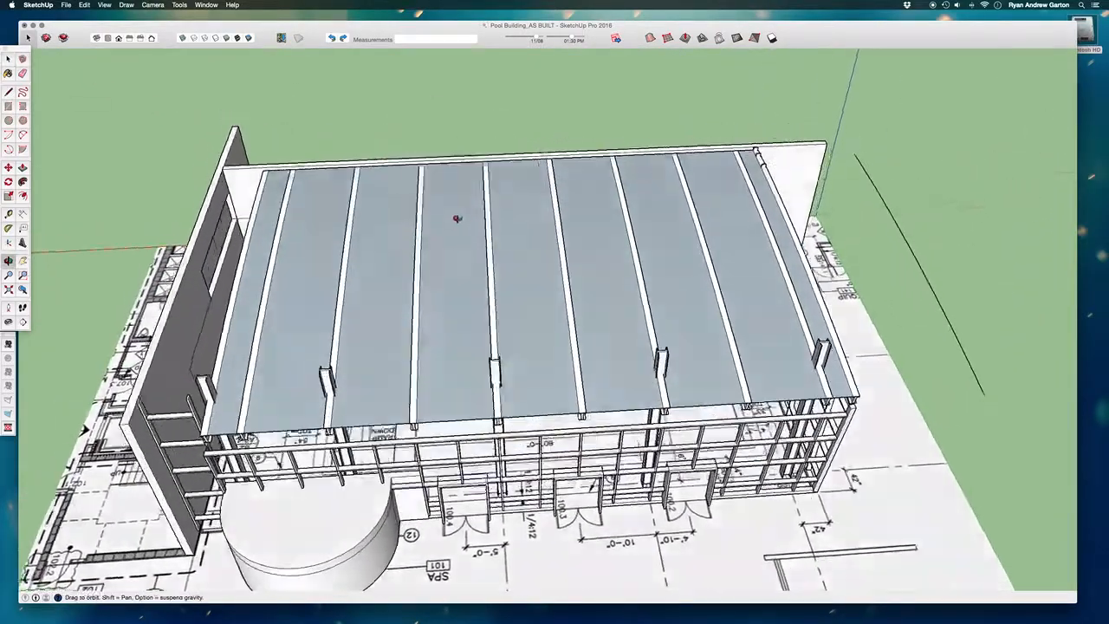
{"action": "middle_click_drag", "start_coordinate": [456, 222], "coordinate": [446, 197]}
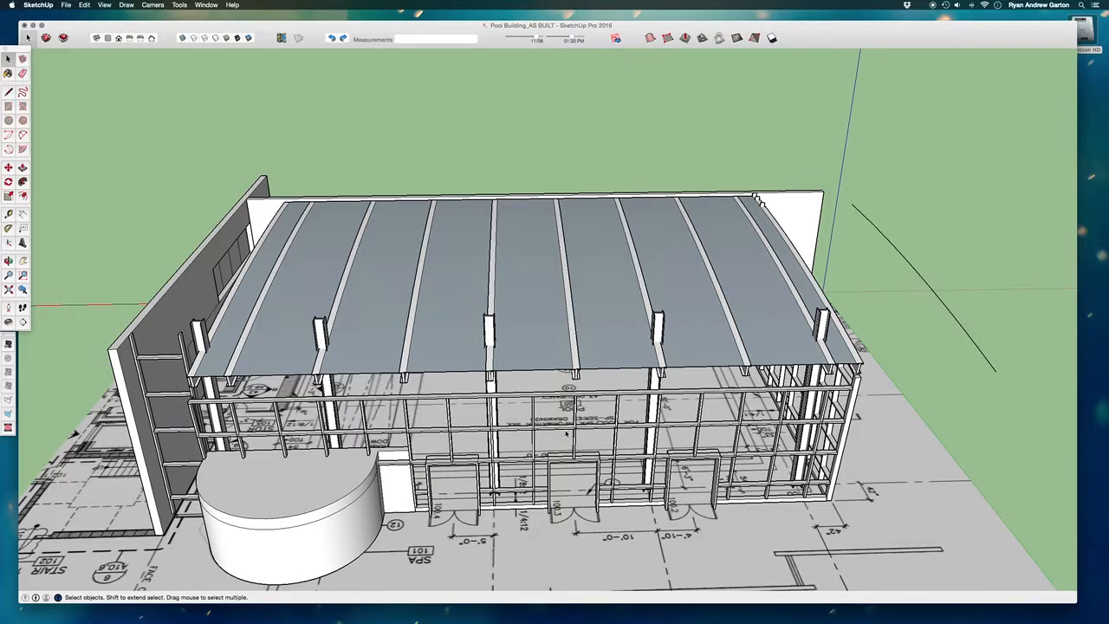
{"action": "scroll", "coordinate": [581, 432], "scroll_direction": "down", "scroll_amount": 2}
{"action": "middle_click_drag", "start_coordinate": [581, 431], "coordinate": [594, 329]}
{"action": "scroll", "coordinate": [617, 338], "scroll_direction": "up", "scroll_amount": 3}
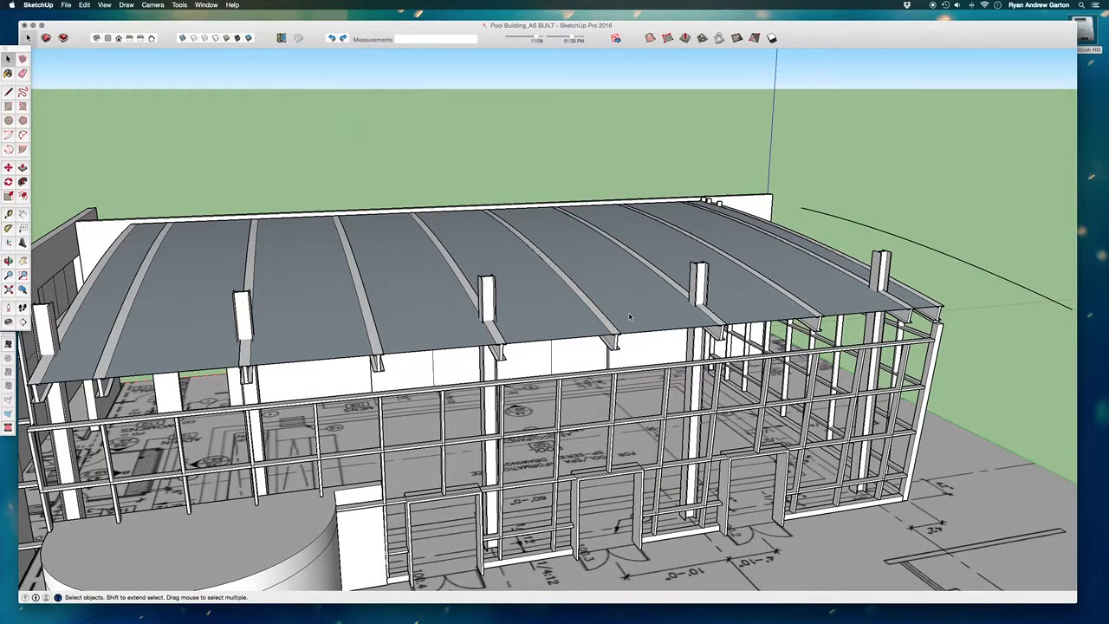
Step: Hide the roof surface and gather all the curved roof beams, including the far end one, into a single group
{"action": "left_click", "coordinate": [630, 306]}
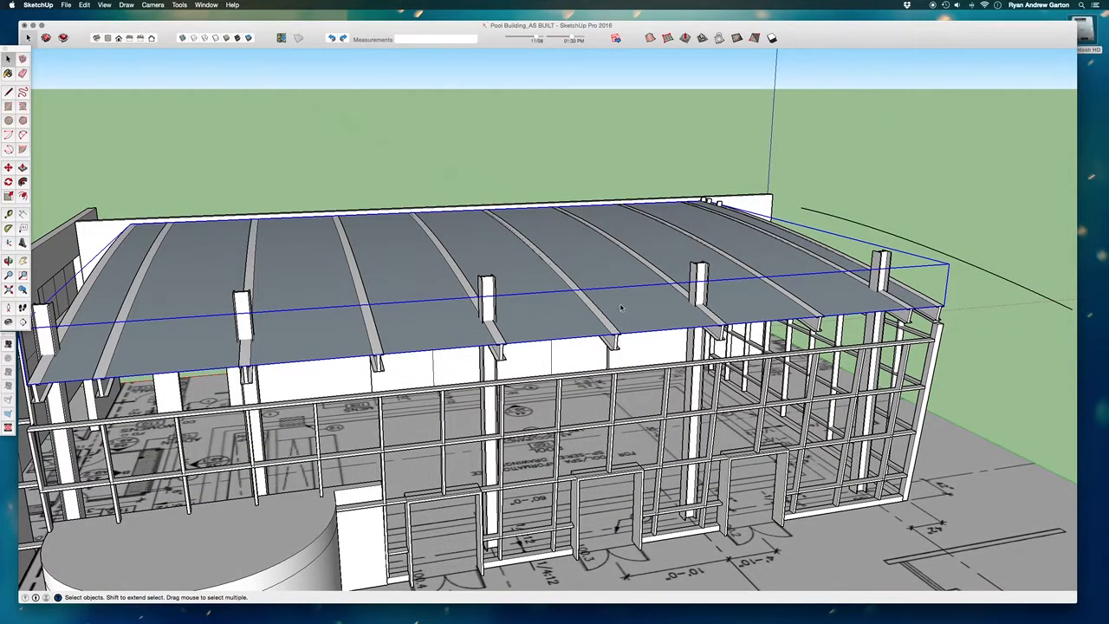
{"action": "key", "text": "Delete"}
{"action": "left_click", "coordinate": [802, 258]}
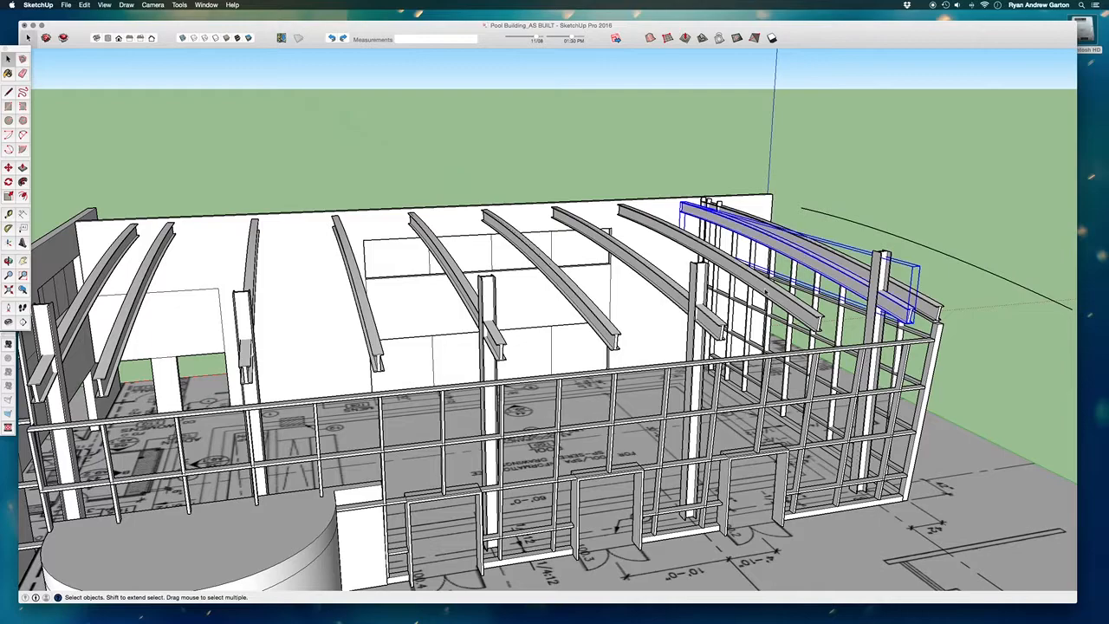
{"action": "left_click", "coordinate": [754, 281], "text": "shift"}
{"action": "left_click", "coordinate": [680, 298], "text": "shift"}
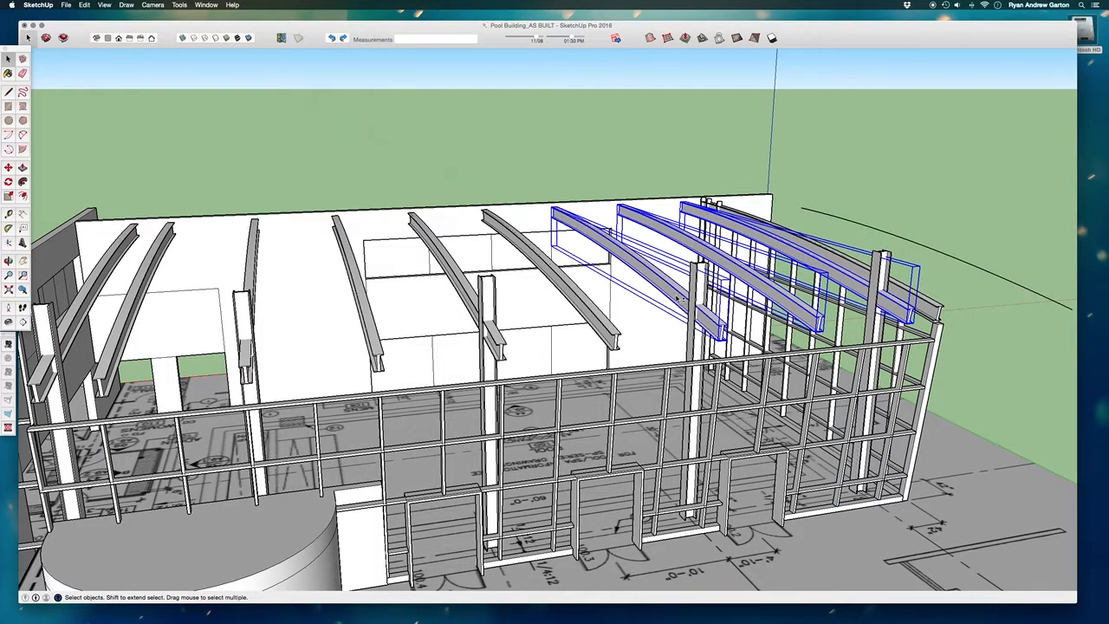
{"action": "left_click", "coordinate": [594, 305], "text": "shift"}
{"action": "left_click", "coordinate": [472, 303], "text": "shift"}
{"action": "left_click", "coordinate": [365, 319], "text": "shift"}
{"action": "left_click", "coordinate": [248, 273], "text": "shift"}
{"action": "left_click", "coordinate": [151, 272], "text": "shift"}
{"action": "left_click", "coordinate": [126, 262], "text": "shift"}
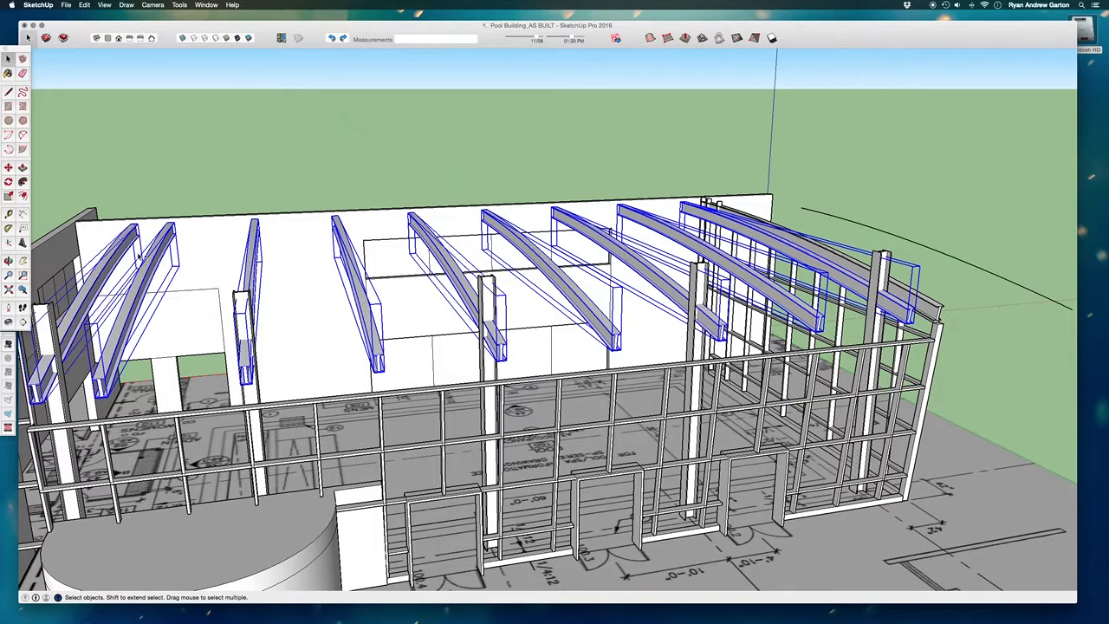
{"action": "middle_click_drag", "start_coordinate": [811, 257], "coordinate": [856, 263]}
{"action": "scroll", "coordinate": [906, 260], "scroll_direction": "up", "scroll_amount": 4}
{"action": "left_click", "coordinate": [924, 321], "text": "shift"}
{"action": "scroll", "coordinate": [680, 282], "scroll_direction": "down", "scroll_amount": 5}
{"action": "middle_click_drag", "start_coordinate": [606, 256], "coordinate": [849, 302]}
{"action": "key", "text": "g"}
Step: Bring the hidden roof surface back over the grouped beams
{"action": "middle_click_drag", "start_coordinate": [468, 278], "coordinate": [948, 399]}
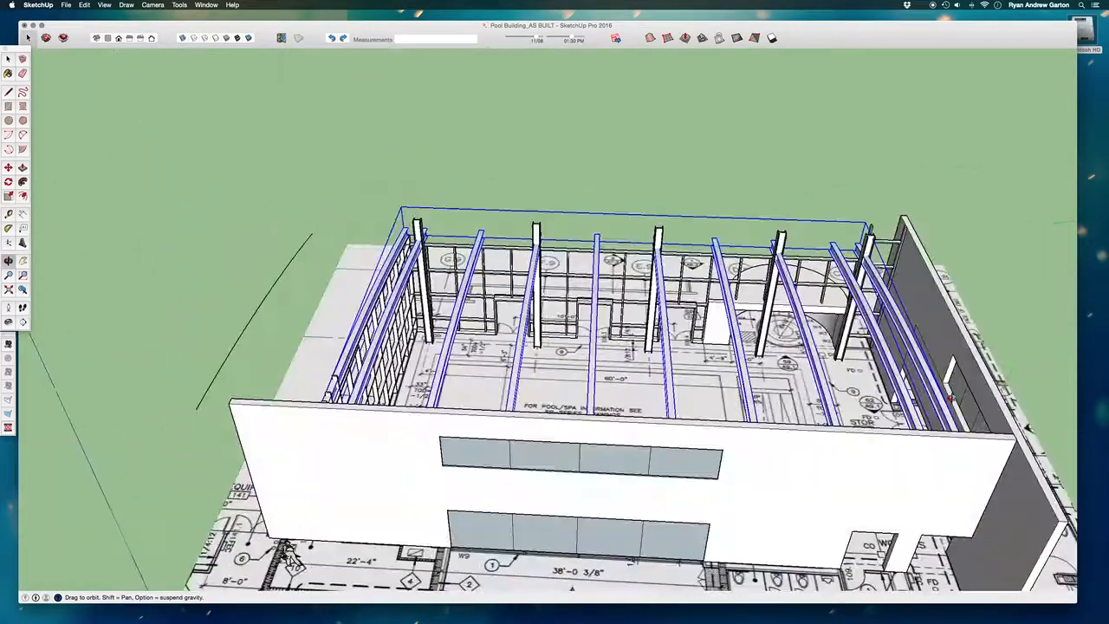
{"action": "key", "text": "shift+h"}
{"action": "scroll", "coordinate": [651, 370], "scroll_direction": "up", "scroll_amount": 3}
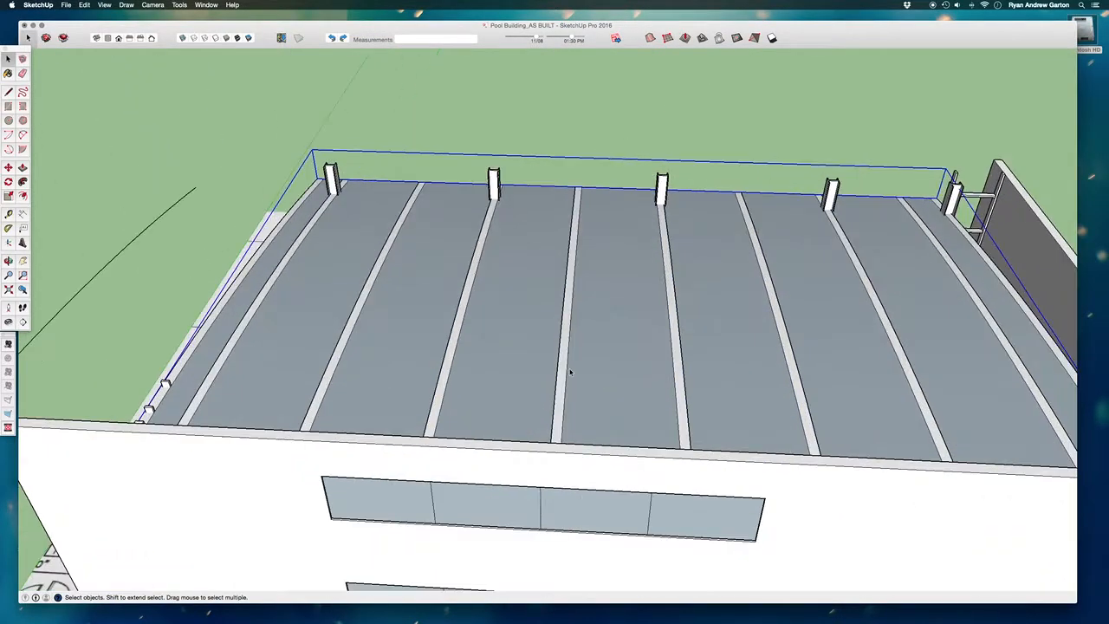
Step: Try hiding the roof surface and the beam group individually, and unhide everything again
{"action": "left_click", "coordinate": [564, 371], "text": "shift"}
{"action": "left_click", "coordinate": [565, 359]}
{"action": "scroll", "coordinate": [569, 331], "scroll_direction": "up", "scroll_amount": 3}
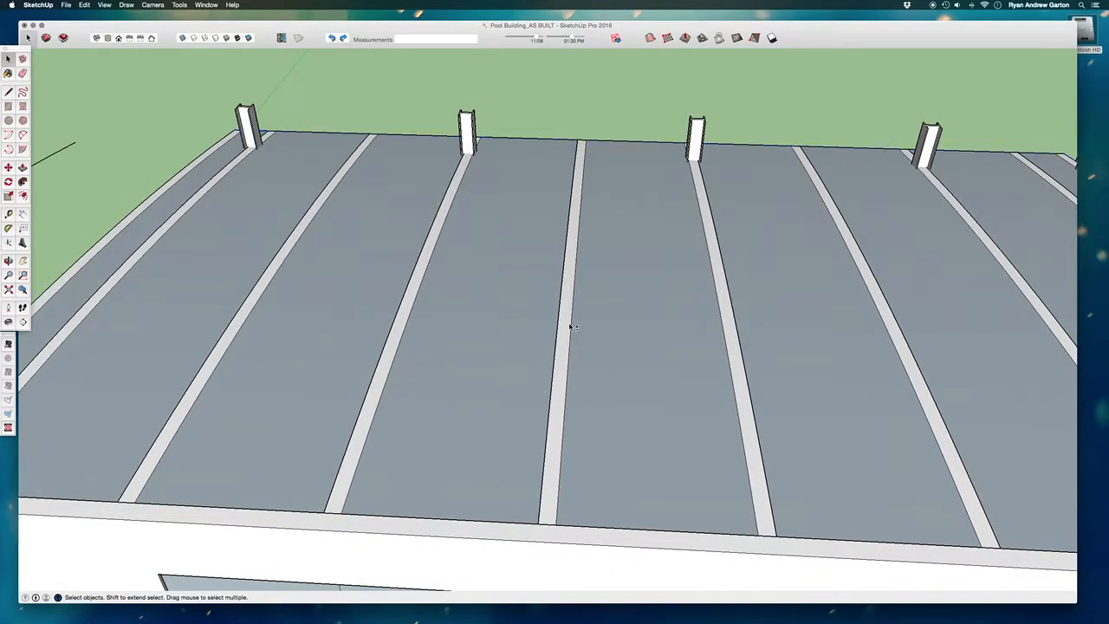
{"action": "left_click", "coordinate": [571, 326]}
{"action": "middle_click_drag", "start_coordinate": [646, 343], "coordinate": [433, 334]}
{"action": "key", "text": "super+e"}
{"action": "left_click", "coordinate": [470, 329]}
{"action": "key", "text": "super+e"}
{"action": "scroll", "coordinate": [569, 312], "scroll_direction": "down", "scroll_amount": 5}
{"action": "middle_click_drag", "start_coordinate": [590, 310], "coordinate": [408, 381]}
{"action": "key", "text": "shift+super+e"}
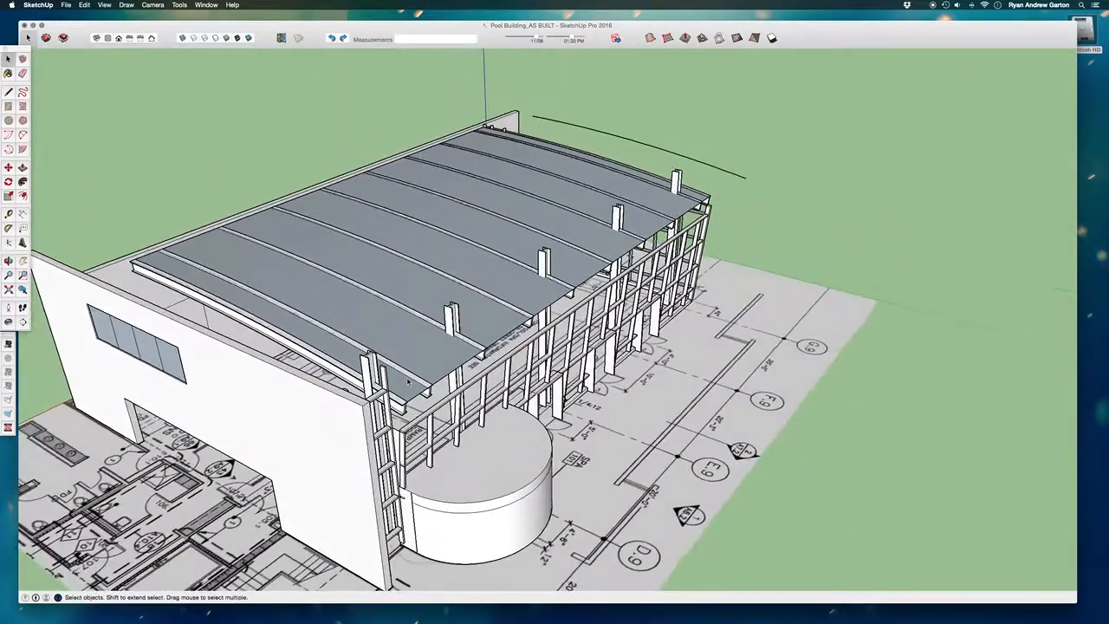
Step: Add a new layer named ROOF and keep Layer0 as the active layer
{"action": "key", "text": "shift+l"}
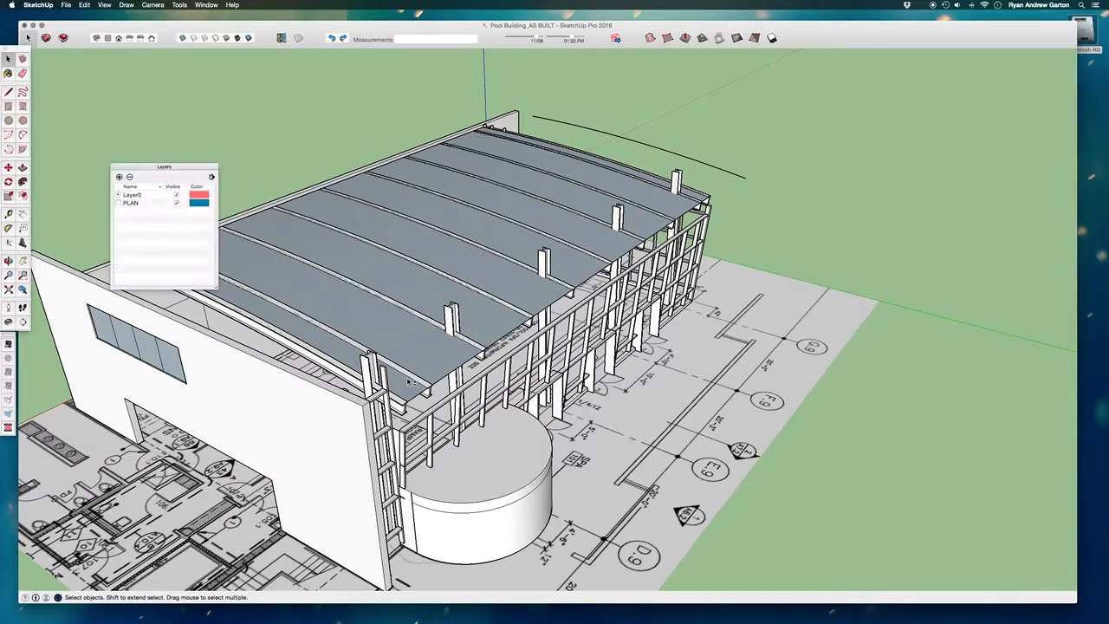
{"action": "left_click_drag", "start_coordinate": [220, 168], "coordinate": [253, 108]}
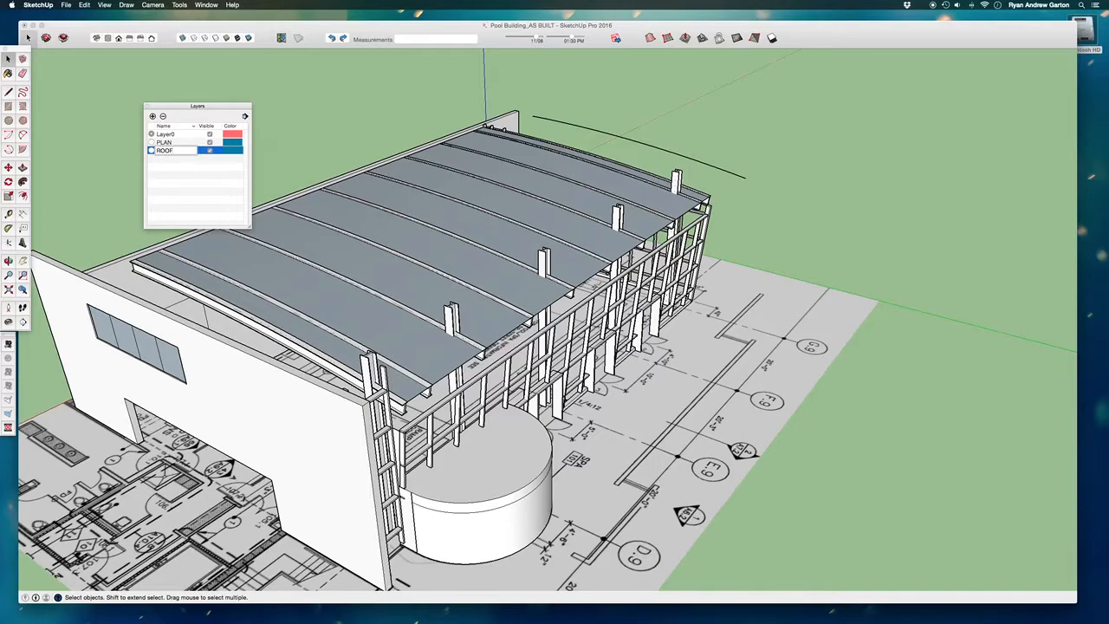
{"action": "key", "text": "Return"}
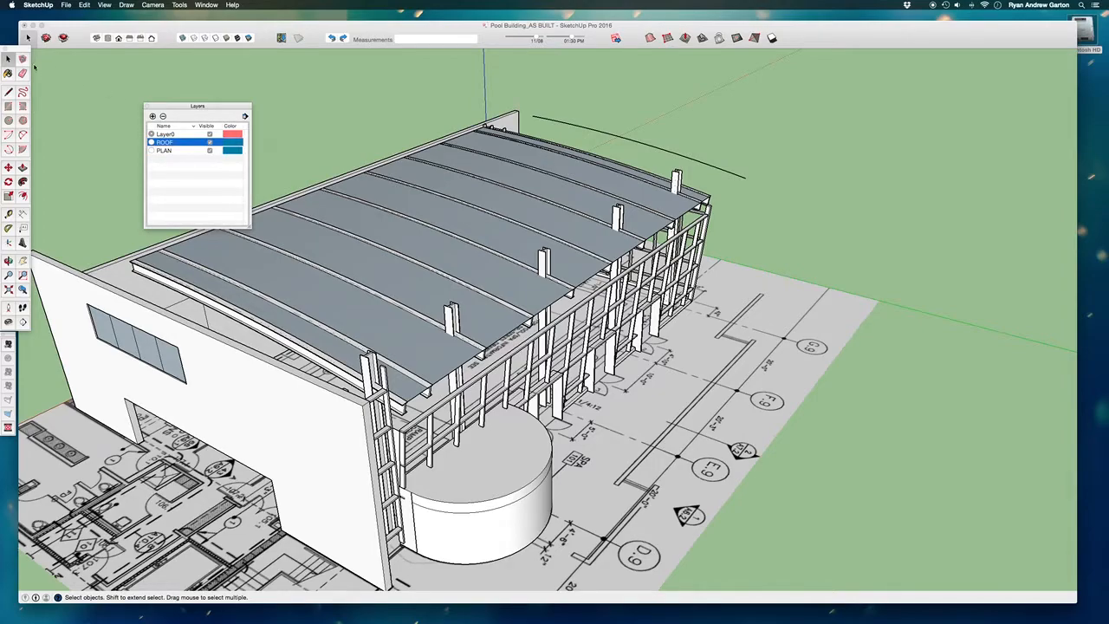
{"action": "left_click", "coordinate": [375, 102]}
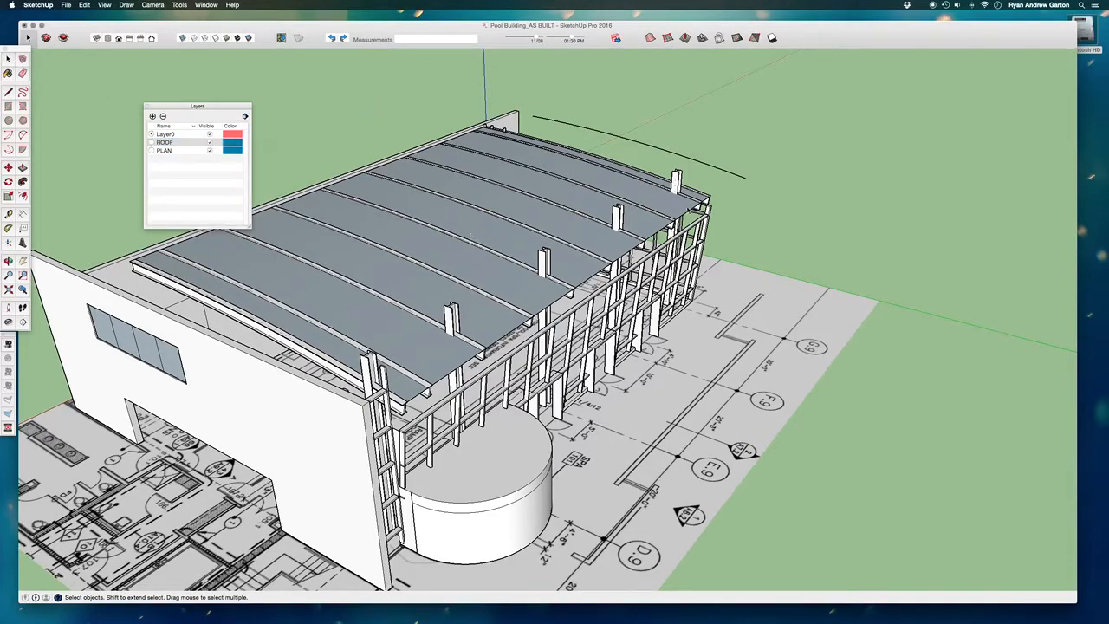
Step: Show the entity information and assign the curved roof surface group to the ROOF layer
{"action": "left_click", "coordinate": [208, 5]}
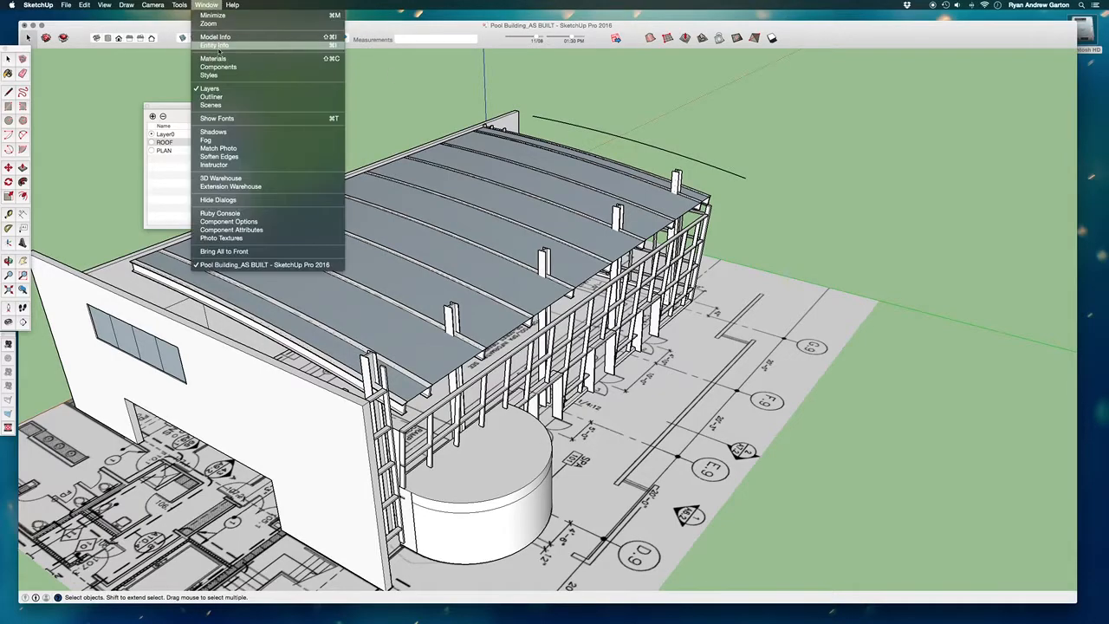
{"action": "left_click", "coordinate": [213, 46]}
{"action": "left_click_drag", "start_coordinate": [391, 122], "coordinate": [145, 326]}
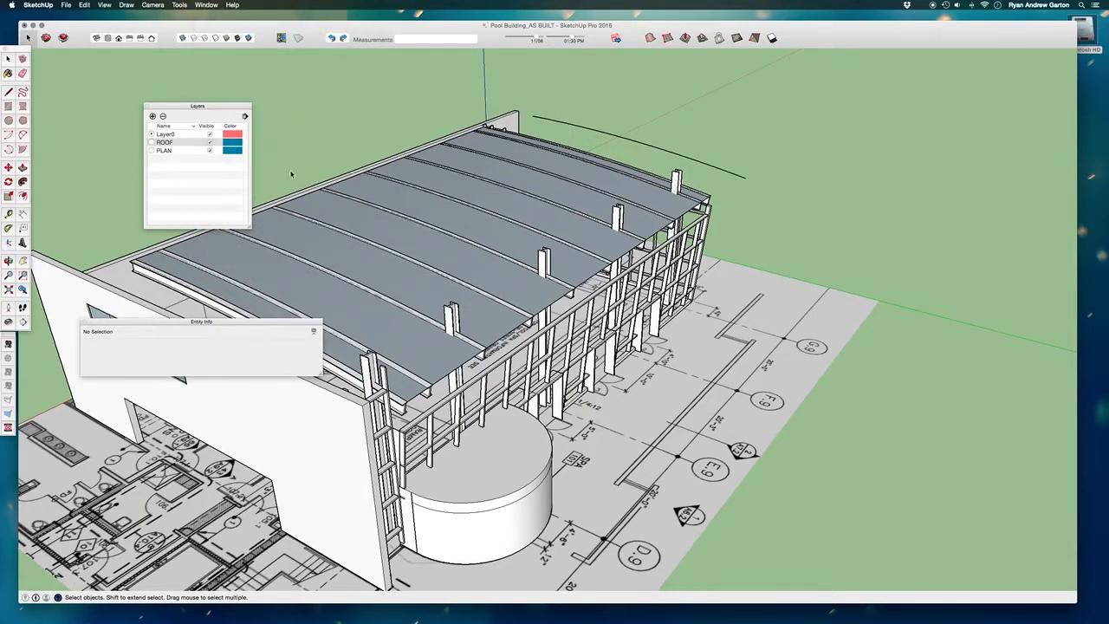
{"action": "left_click", "coordinate": [430, 301]}
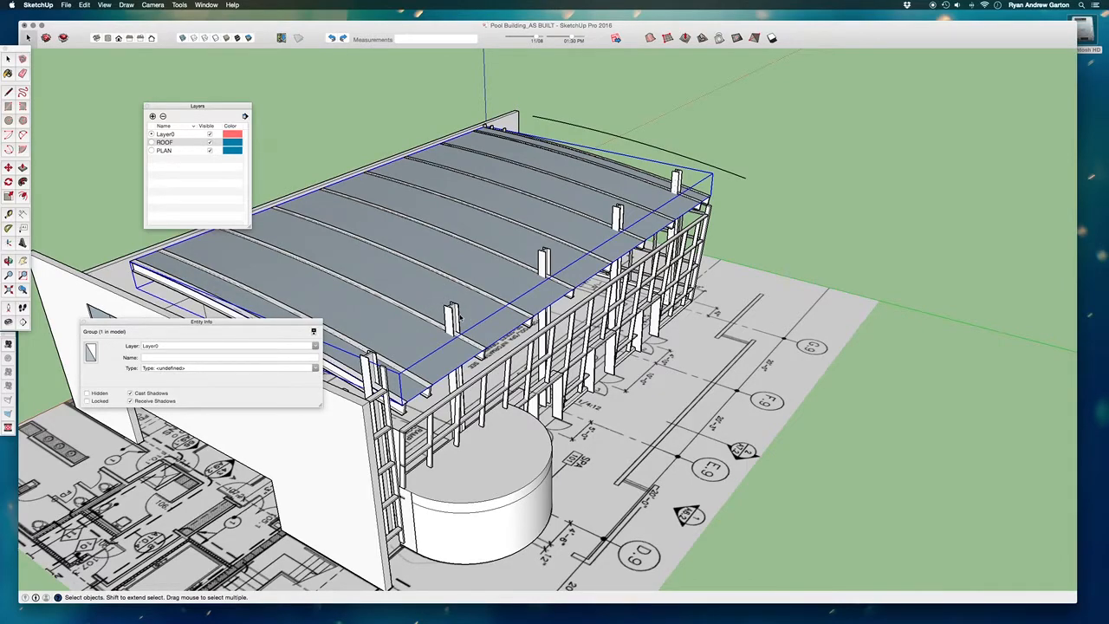
{"action": "left_click", "coordinate": [315, 346]}
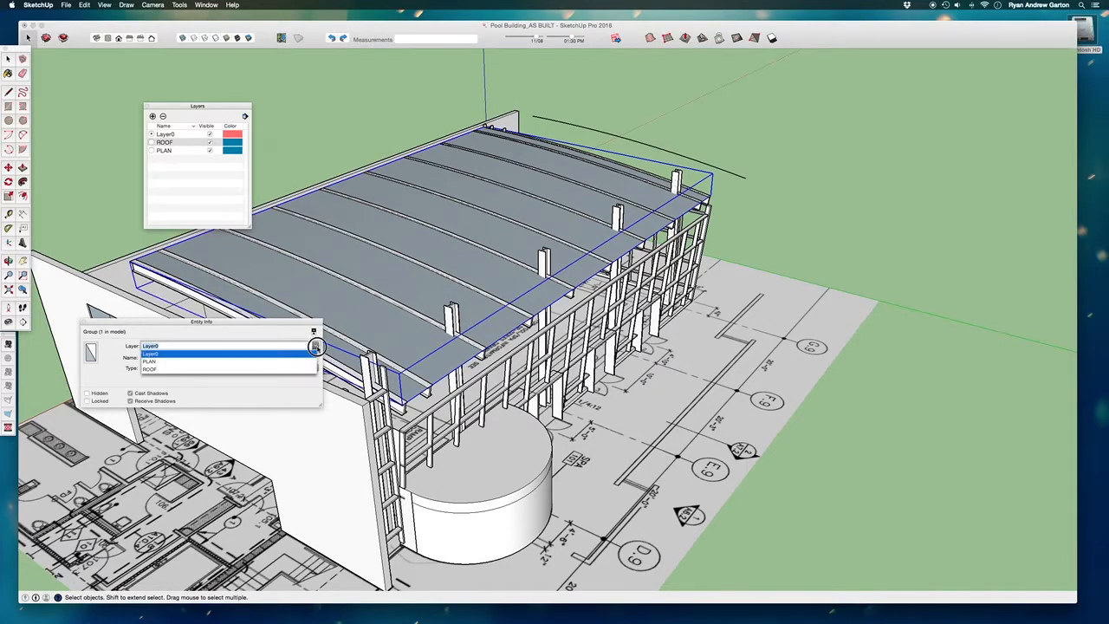
{"action": "left_click", "coordinate": [151, 369]}
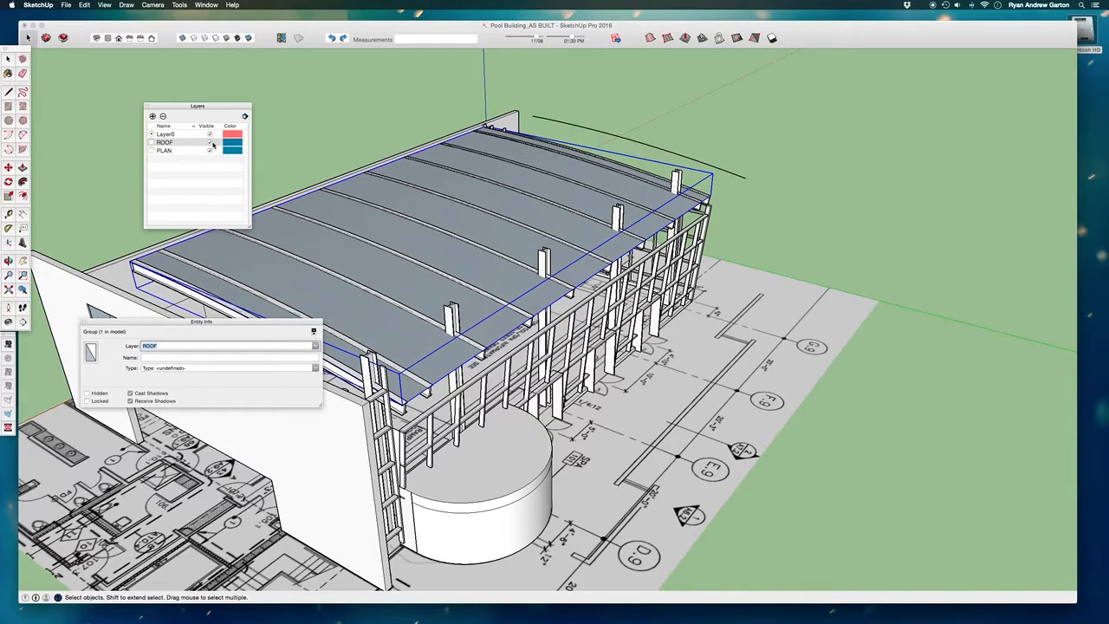
Step: Turn off the ROOF layer's visibility and assign the curved beam group to that layer as well
{"action": "left_click", "coordinate": [211, 143]}
{"action": "middle_click_drag", "start_coordinate": [596, 389], "coordinate": [300, 95]}
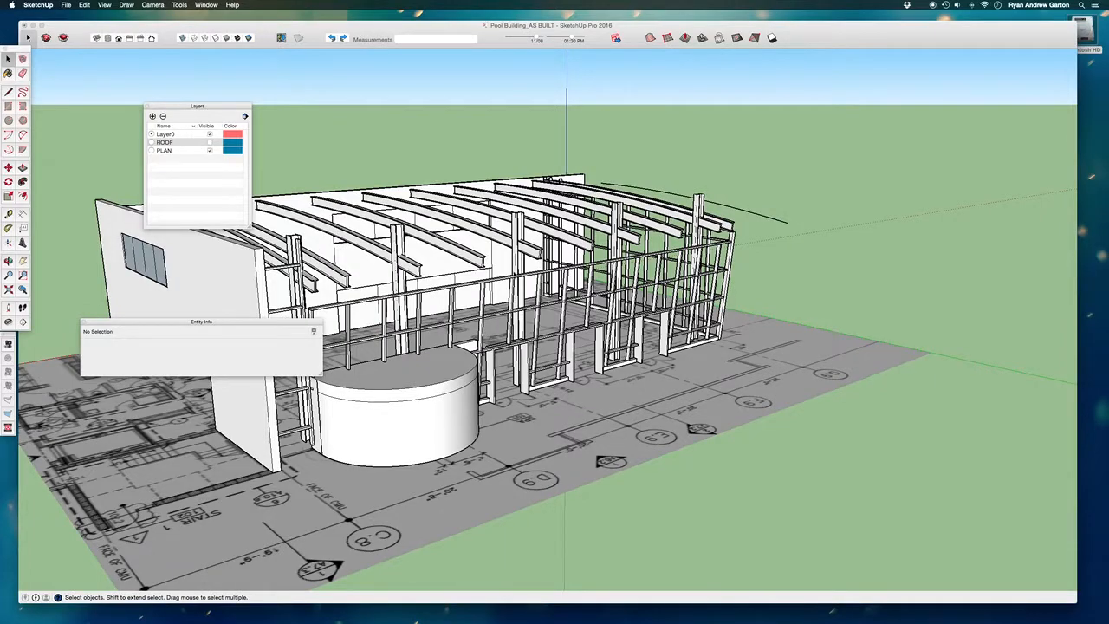
{"action": "left_click", "coordinate": [460, 267]}
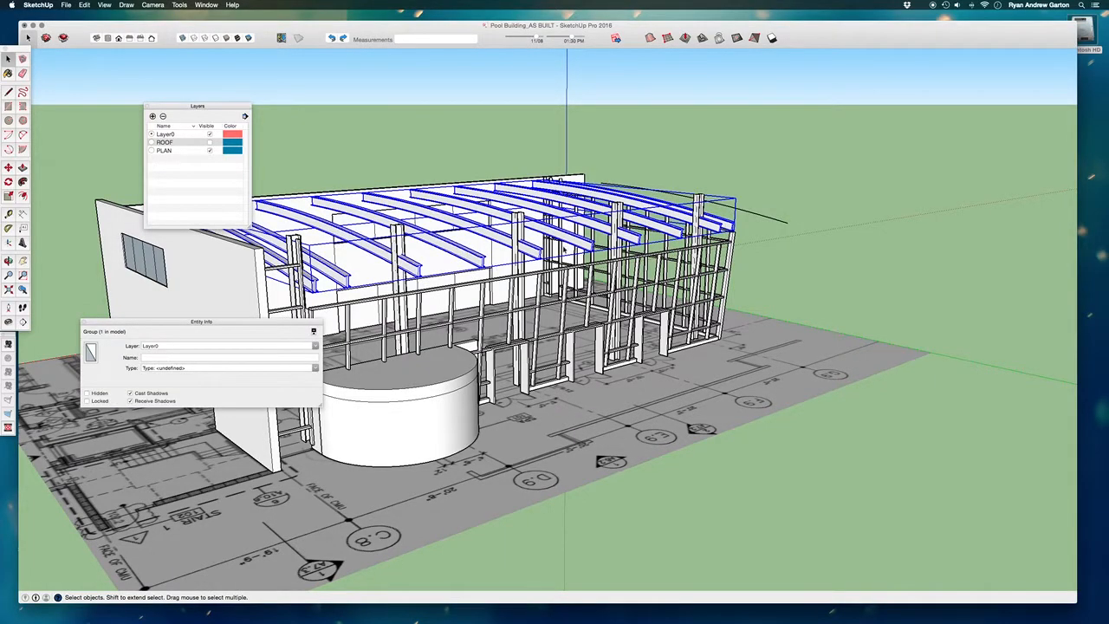
{"action": "left_click", "coordinate": [314, 345]}
{"action": "left_click", "coordinate": [150, 369]}
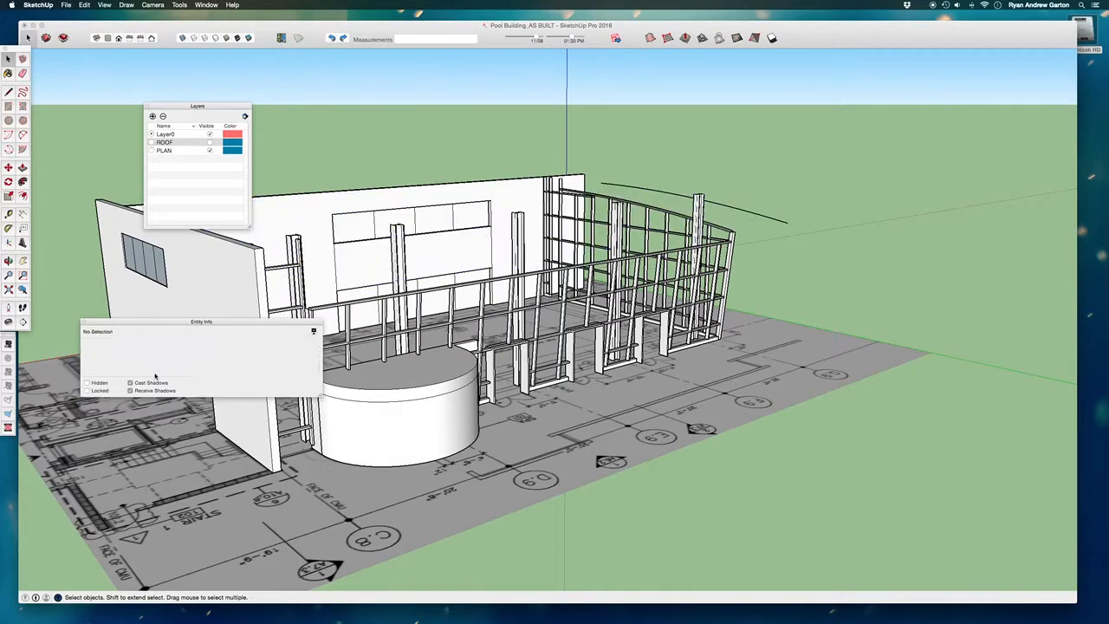
{"action": "left_click", "coordinate": [84, 322]}
Step: Delete the leftover construction arc standing beside the building
{"action": "middle_click_drag", "start_coordinate": [194, 302], "coordinate": [560, 245]}
{"action": "middle_click_drag", "start_coordinate": [777, 328], "coordinate": [712, 309]}
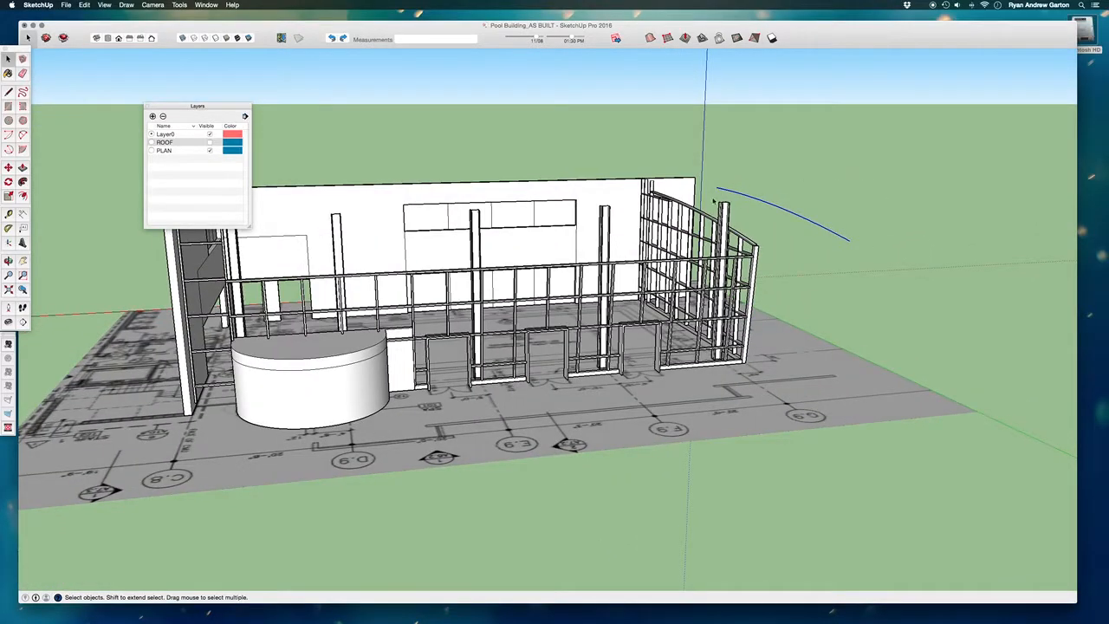
{"action": "scroll", "coordinate": [689, 186], "scroll_direction": "up", "scroll_amount": 3}
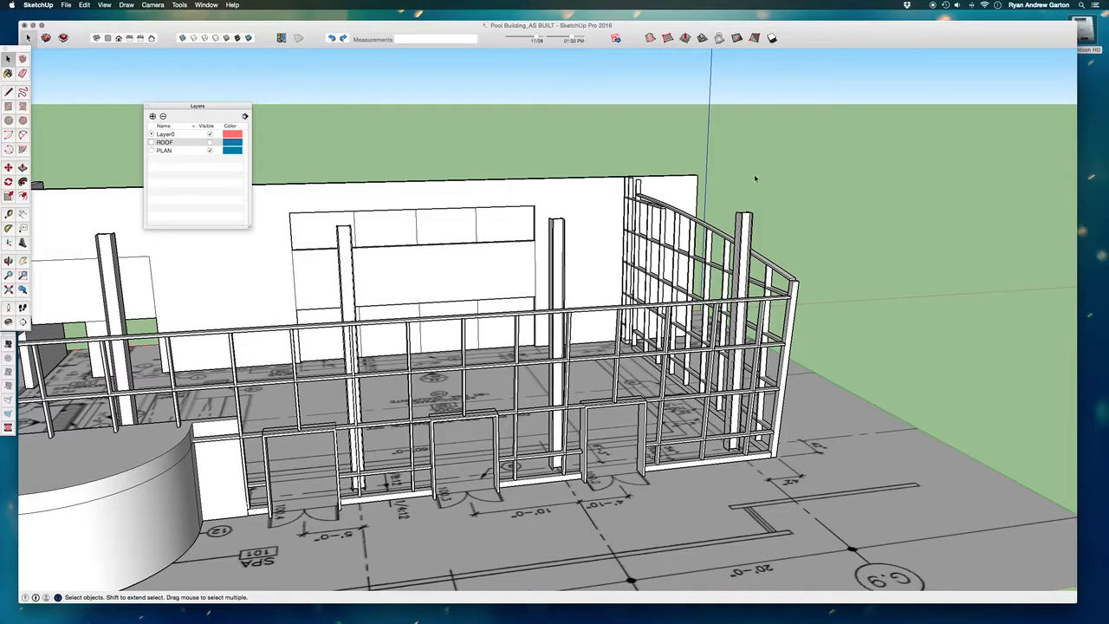
Step: Make the ROOF layer visible again and inspect where the end beams meet the corner window framing
{"action": "scroll", "coordinate": [667, 217], "scroll_direction": "down", "scroll_amount": 4}
{"action": "middle_click_drag", "start_coordinate": [485, 175], "coordinate": [369, 198]}
{"action": "left_click", "coordinate": [211, 142]}
{"action": "middle_click_drag", "start_coordinate": [686, 346], "coordinate": [494, 305]}
{"action": "scroll", "coordinate": [572, 381], "scroll_direction": "up", "scroll_amount": 4}
{"action": "middle_click_drag", "start_coordinate": [615, 403], "coordinate": [485, 271]}
{"action": "scroll", "coordinate": [586, 313], "scroll_direction": "up", "scroll_amount": 8}
{"action": "scroll", "coordinate": [378, 269], "scroll_direction": "down", "scroll_amount": 6}
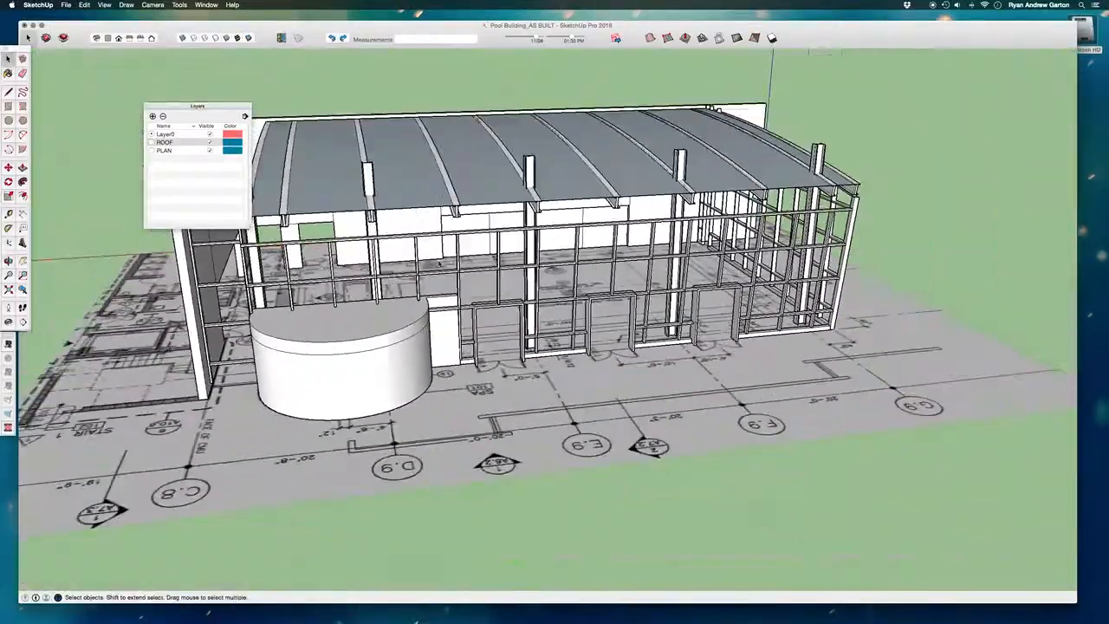
{"action": "scroll", "coordinate": [835, 192], "scroll_direction": "up", "scroll_amount": 10}
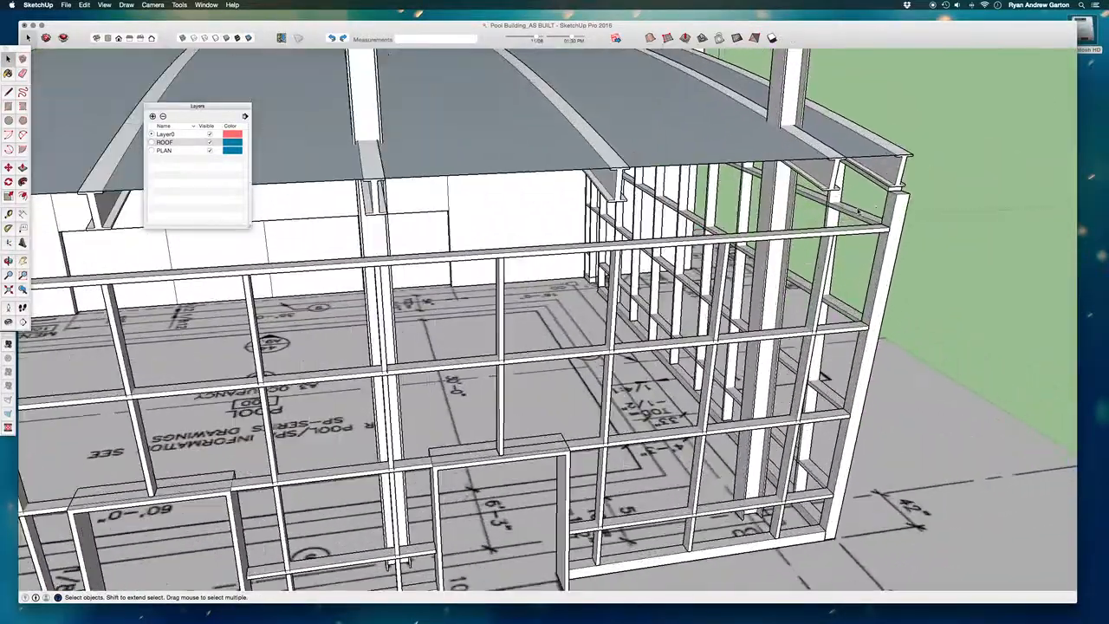
{"action": "middle_click_drag", "start_coordinate": [876, 228], "coordinate": [999, 235]}
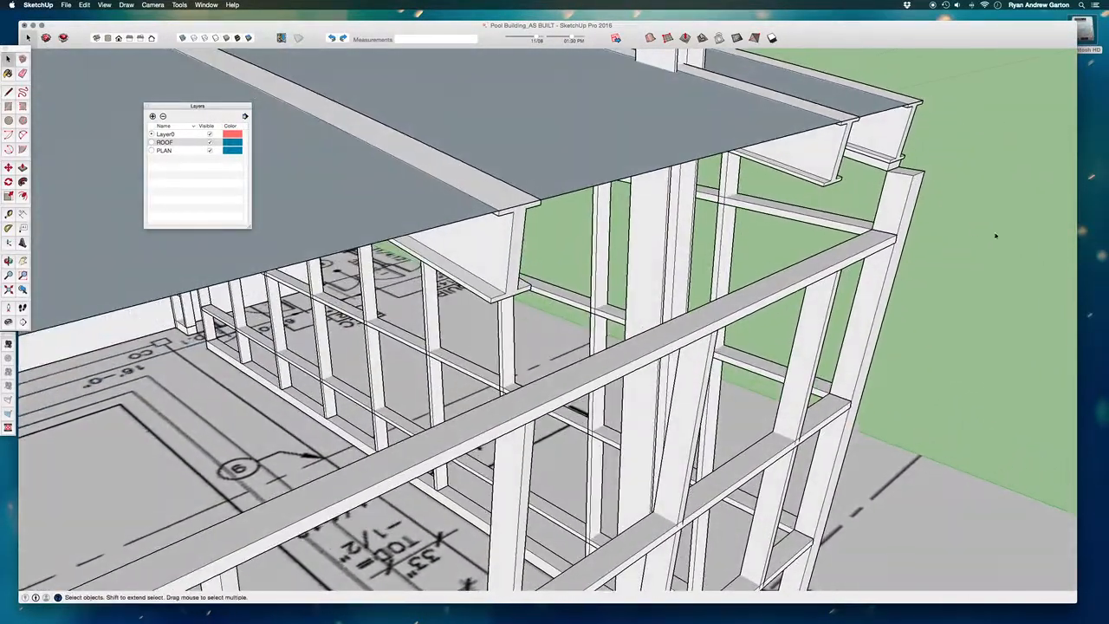
Step: Place vertical guides up from the corner post's edges and a horizontal guide at the end beam's upper end
{"action": "key", "text": "t"}
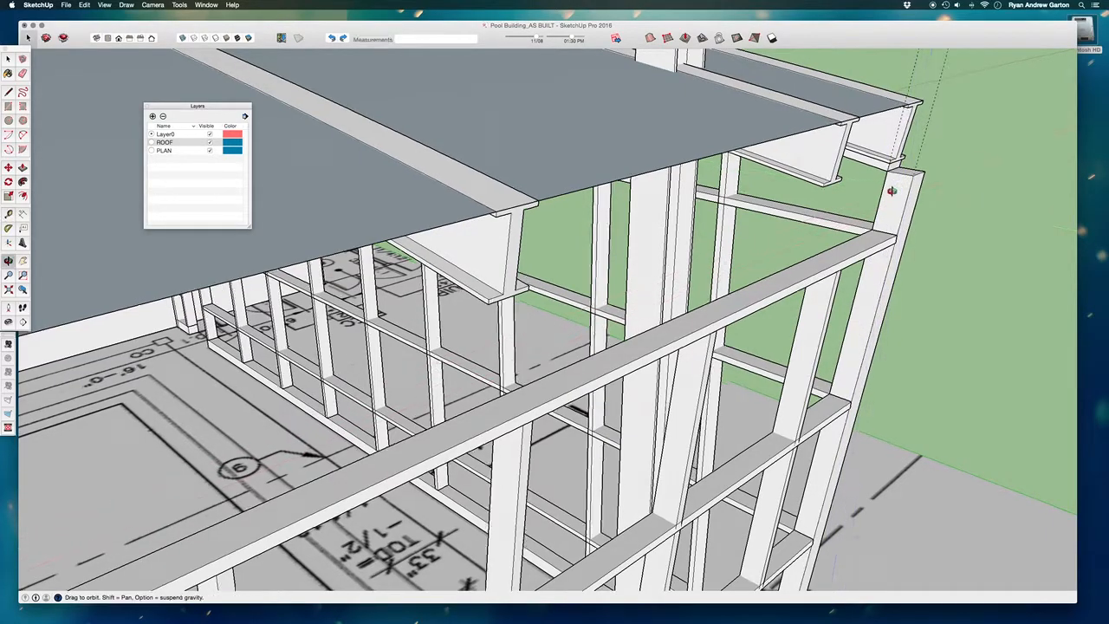
{"action": "middle_click_drag", "start_coordinate": [893, 188], "coordinate": [906, 208]}
{"action": "scroll", "coordinate": [914, 112], "scroll_direction": "up", "scroll_amount": 6}
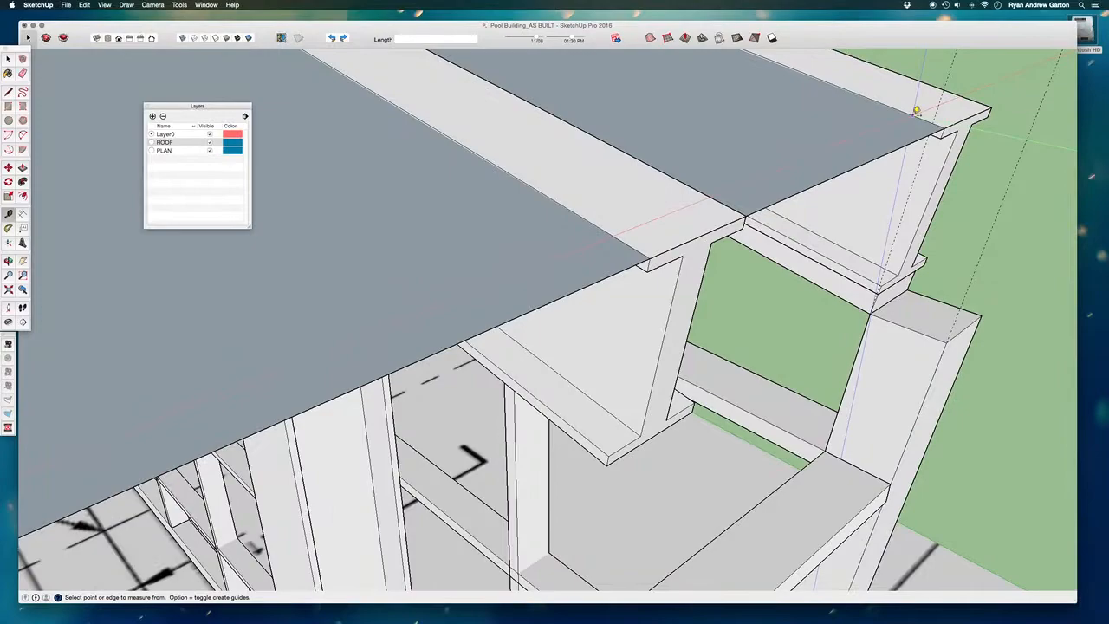
{"action": "scroll", "coordinate": [918, 111], "scroll_direction": "up", "scroll_amount": 2}
{"action": "middle_click_drag", "start_coordinate": [835, 124], "coordinate": [801, 358]}
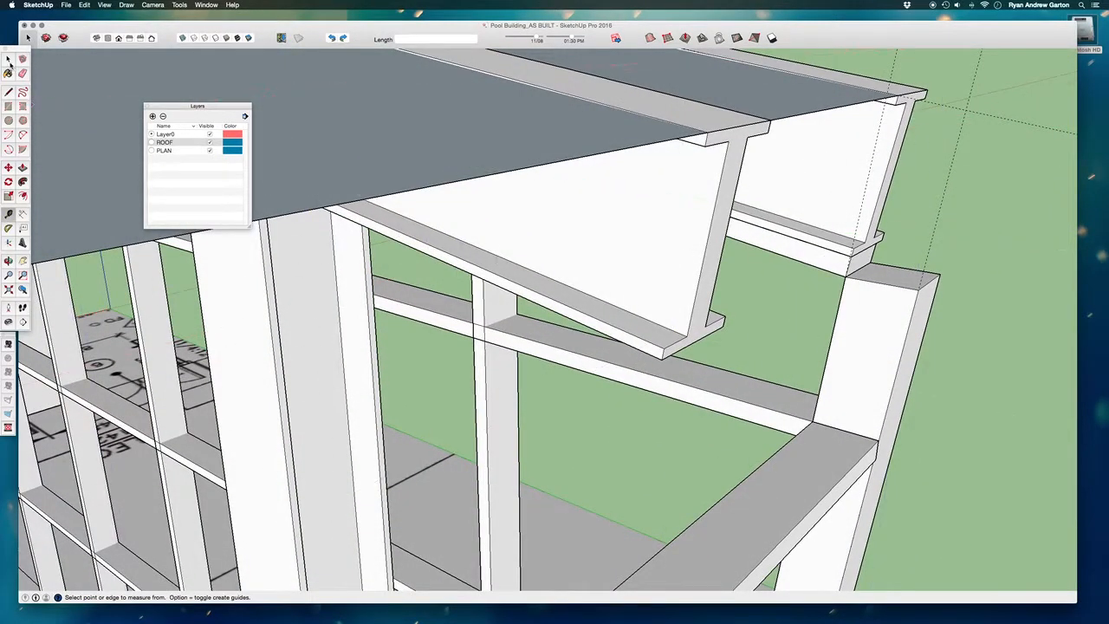
Step: Draw an edge about 8" long along the base of the corner post where it meets the top window rail
{"action": "left_click", "coordinate": [8, 92]}
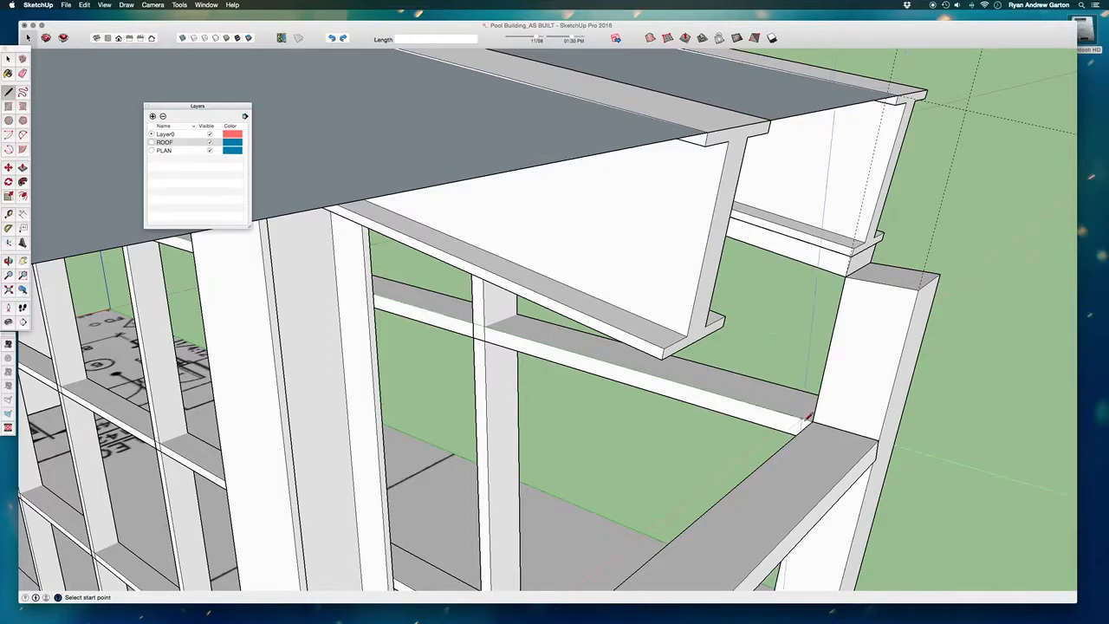
{"action": "left_click", "coordinate": [814, 417]}
{"action": "scroll", "coordinate": [815, 416], "scroll_direction": "up", "scroll_amount": 5}
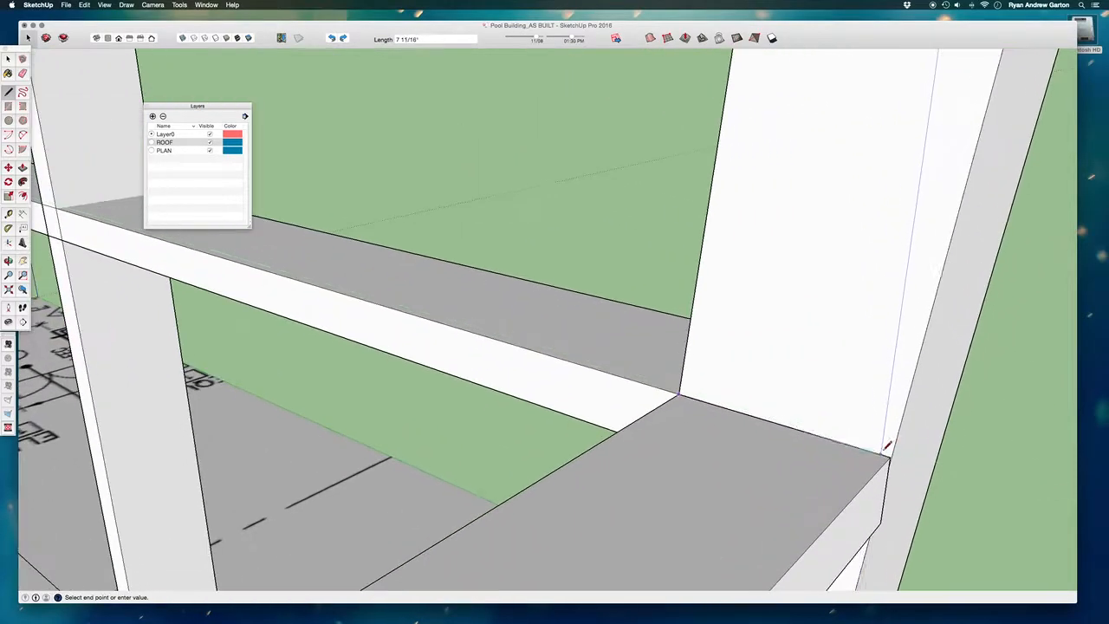
{"action": "scroll", "coordinate": [898, 452], "scroll_direction": "down", "scroll_amount": 5}
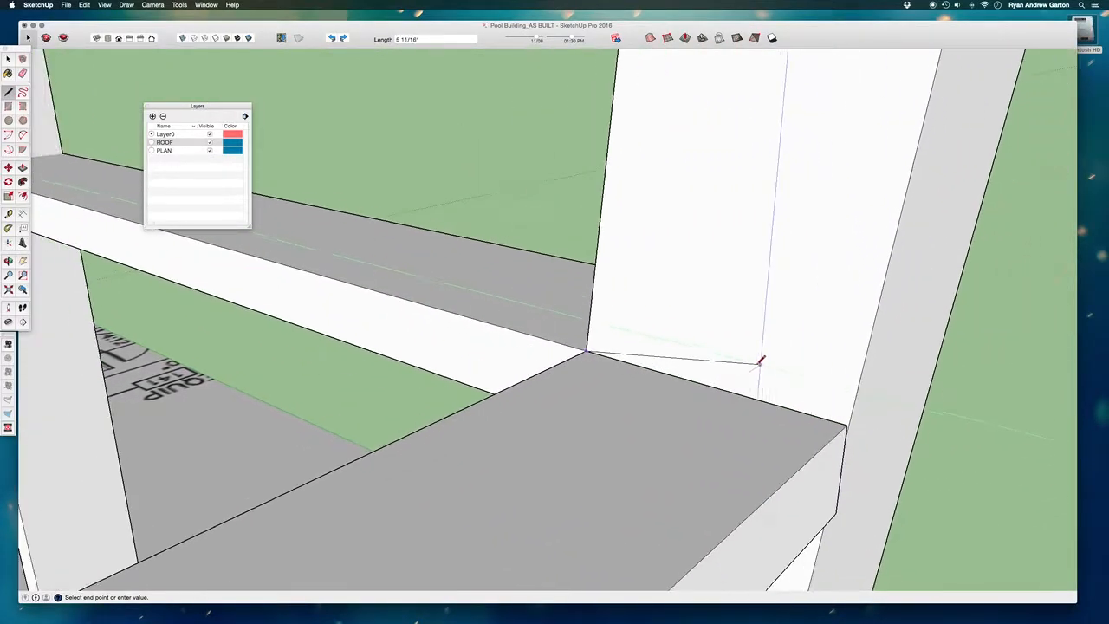
{"action": "scroll", "coordinate": [737, 406], "scroll_direction": "down", "scroll_amount": 3}
{"action": "scroll", "coordinate": [762, 403], "scroll_direction": "up", "scroll_amount": 8}
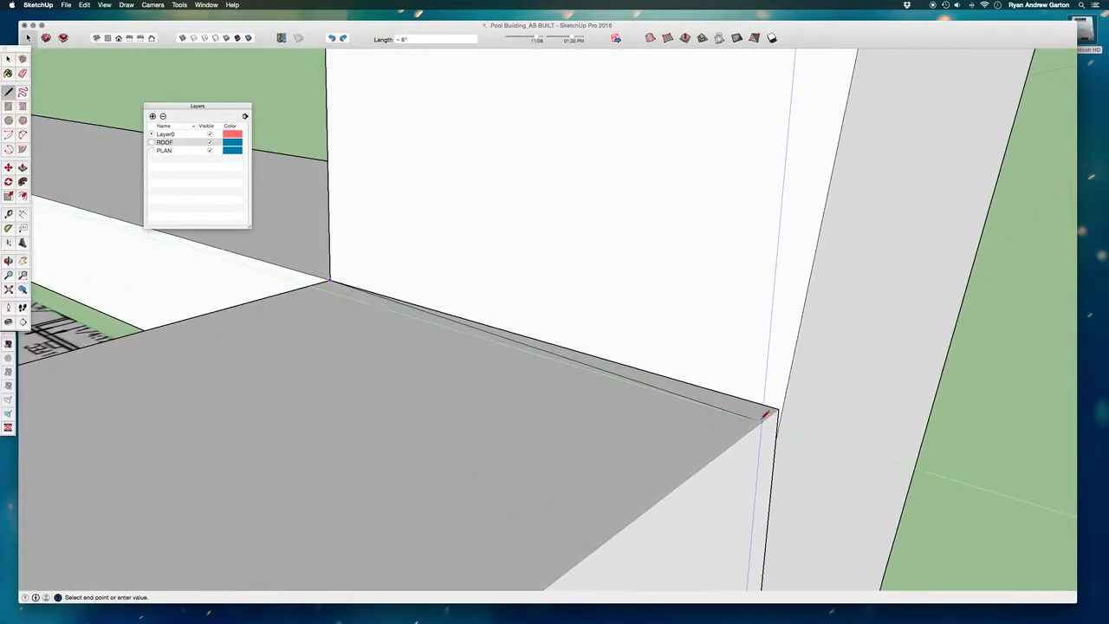
{"action": "scroll", "coordinate": [775, 409], "scroll_direction": "up", "scroll_amount": 2}
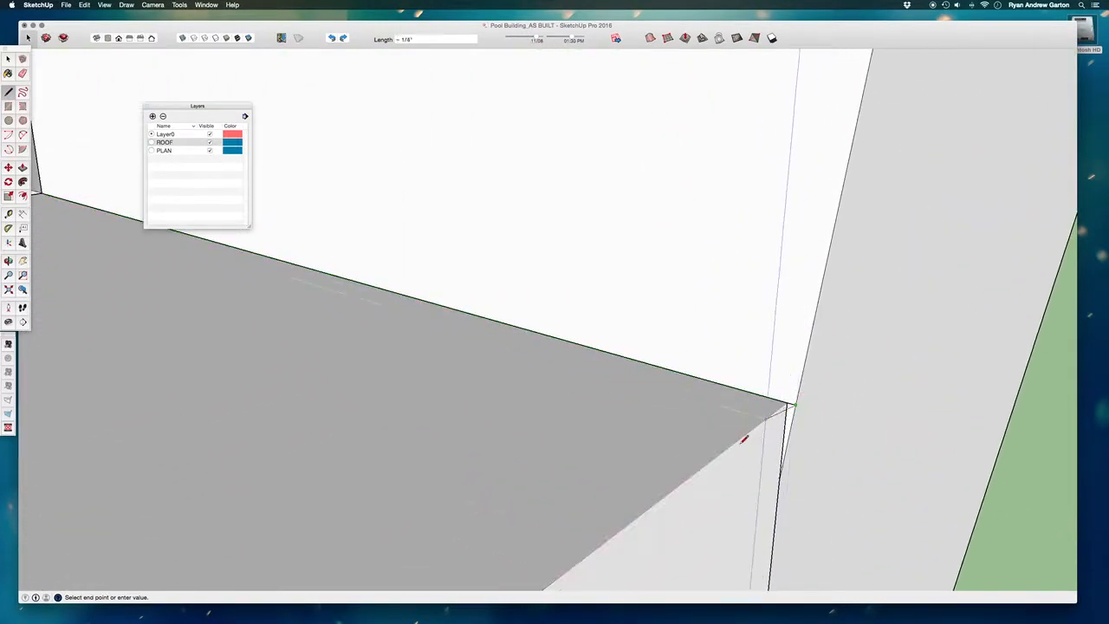
{"action": "scroll", "coordinate": [667, 411], "scroll_direction": "down", "scroll_amount": 3}
{"action": "scroll", "coordinate": [693, 381], "scroll_direction": "down", "scroll_amount": 3}
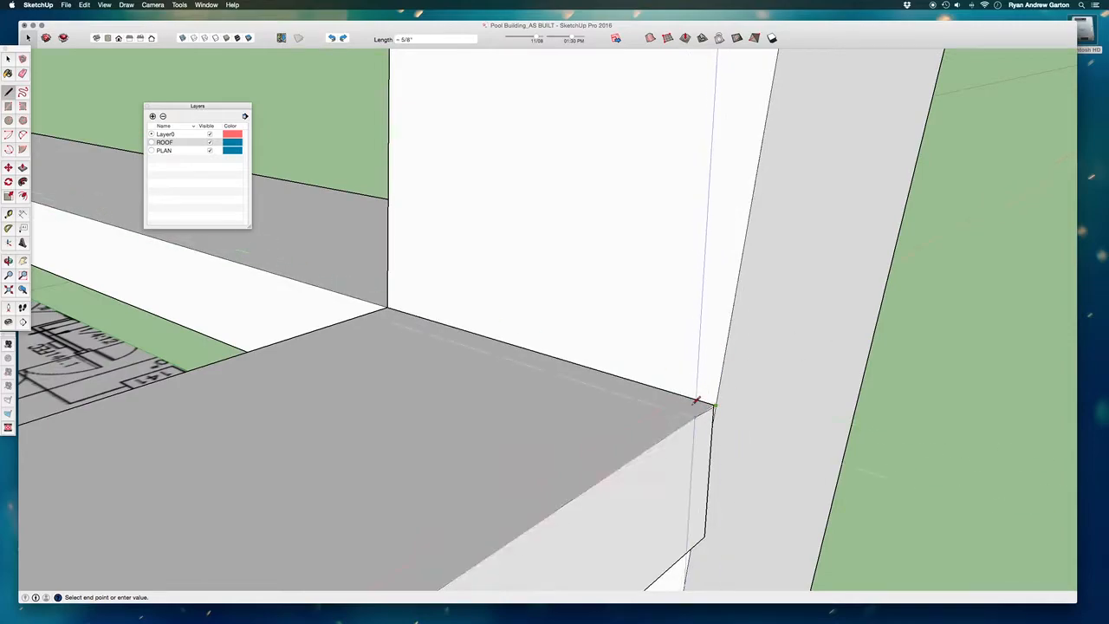
{"action": "scroll", "coordinate": [689, 416], "scroll_direction": "up", "scroll_amount": 2}
Step: Complete the profile up to the end beam's guides and back to the rail, about 3' 3 3/8" tall, closing the face
{"action": "scroll", "coordinate": [689, 416], "scroll_direction": "down", "scroll_amount": 6}
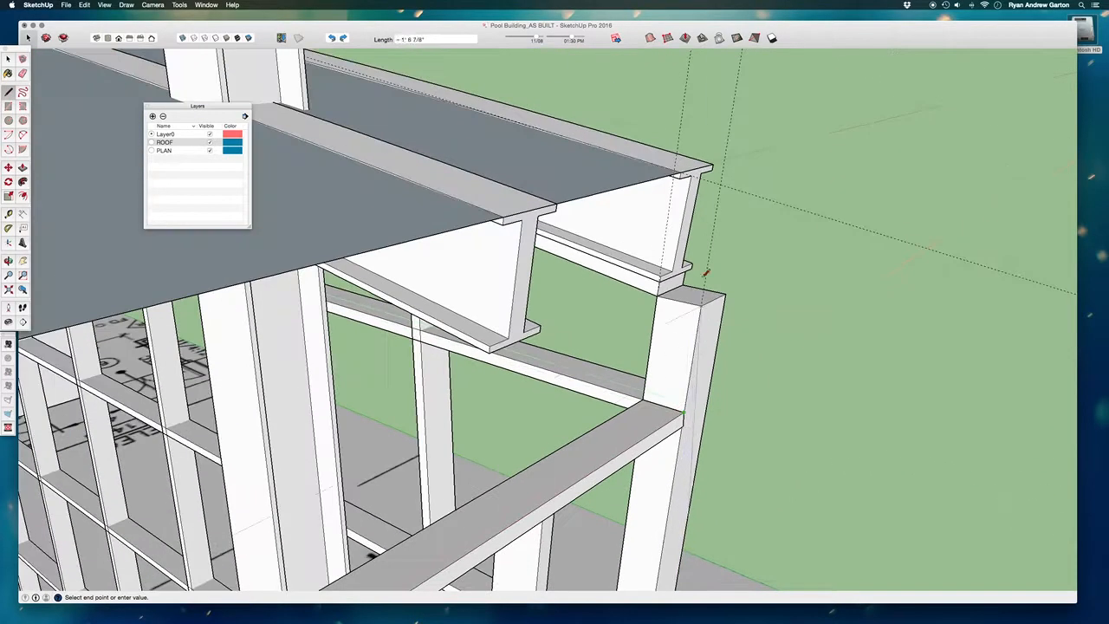
{"action": "scroll", "coordinate": [693, 184], "scroll_direction": "up", "scroll_amount": 3}
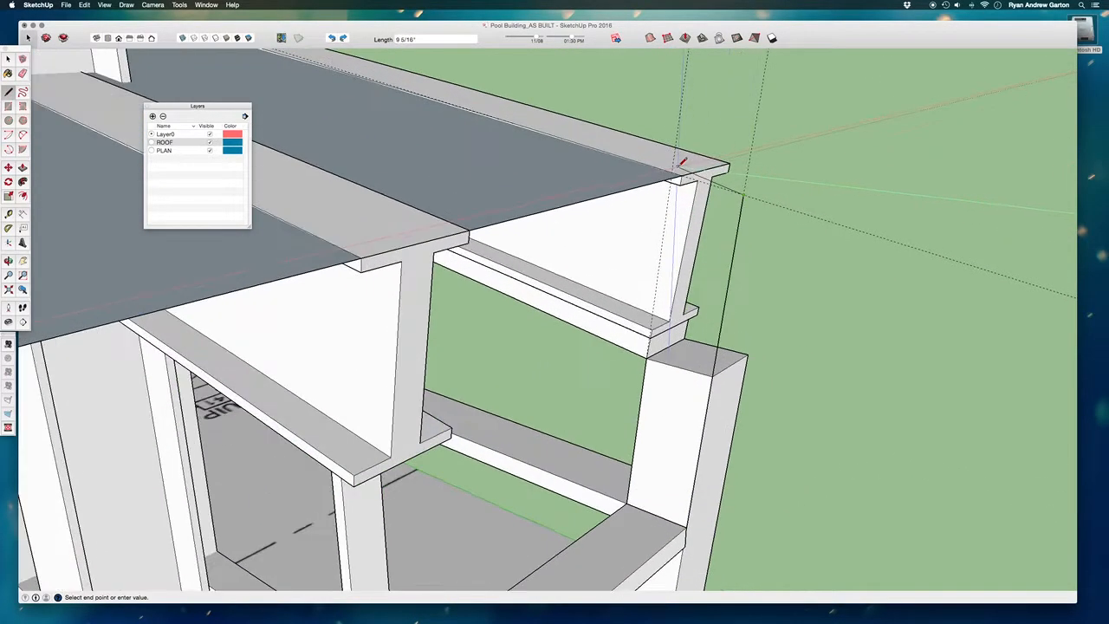
{"action": "scroll", "coordinate": [693, 184], "scroll_direction": "up", "scroll_amount": 2}
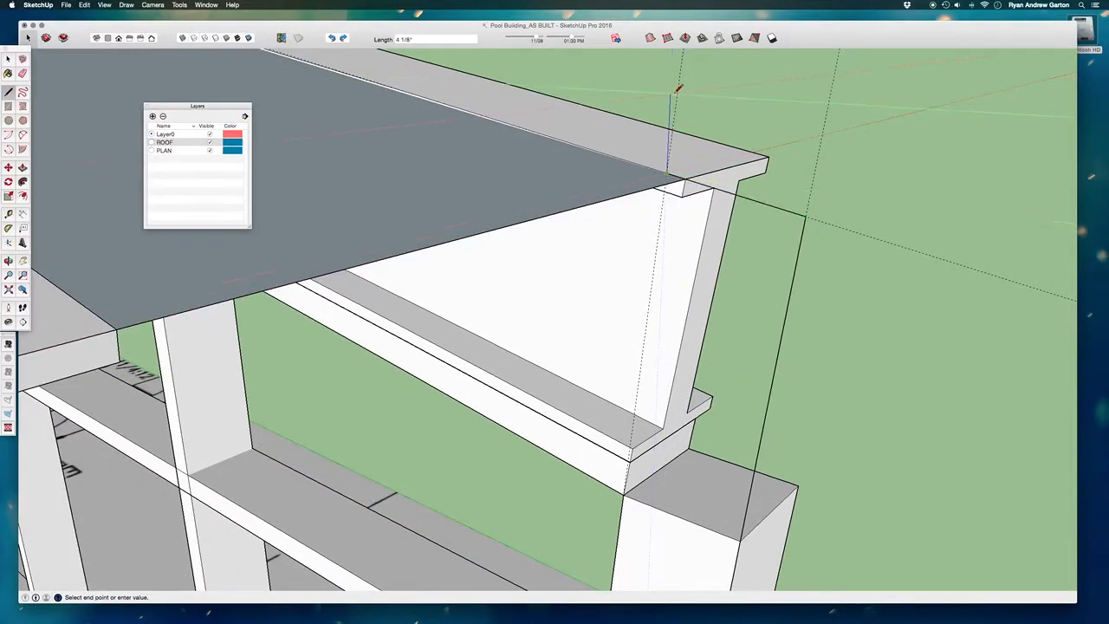
{"action": "scroll", "coordinate": [656, 175], "scroll_direction": "down", "scroll_amount": 6}
{"action": "scroll", "coordinate": [630, 344], "scroll_direction": "up", "scroll_amount": 4}
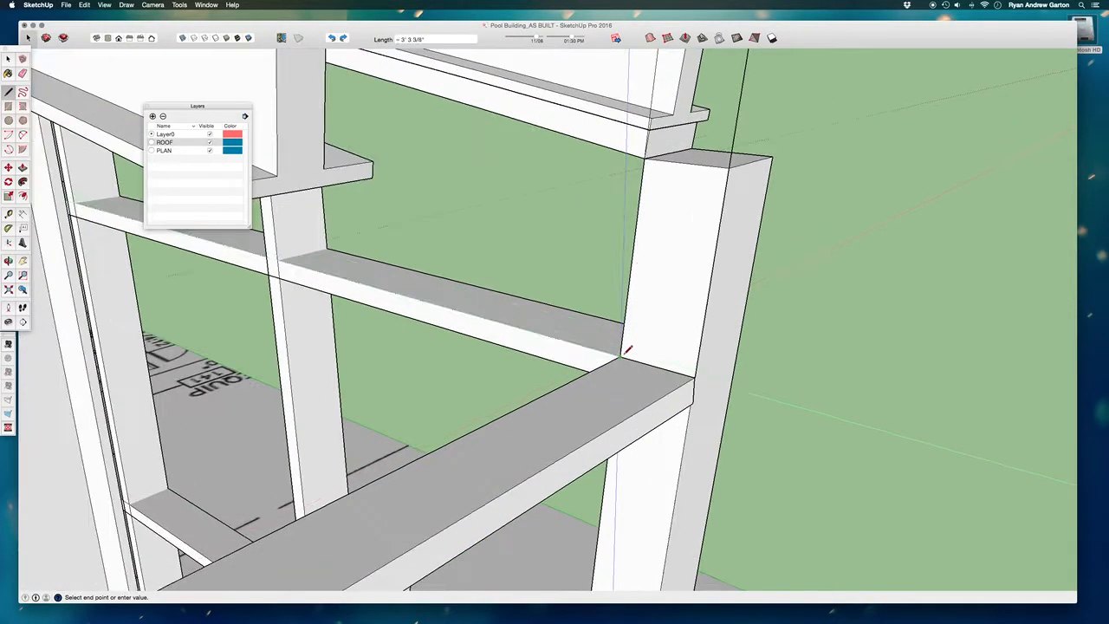
{"action": "scroll", "coordinate": [630, 345], "scroll_direction": "up", "scroll_amount": 5}
{"action": "left_click", "coordinate": [596, 345]}
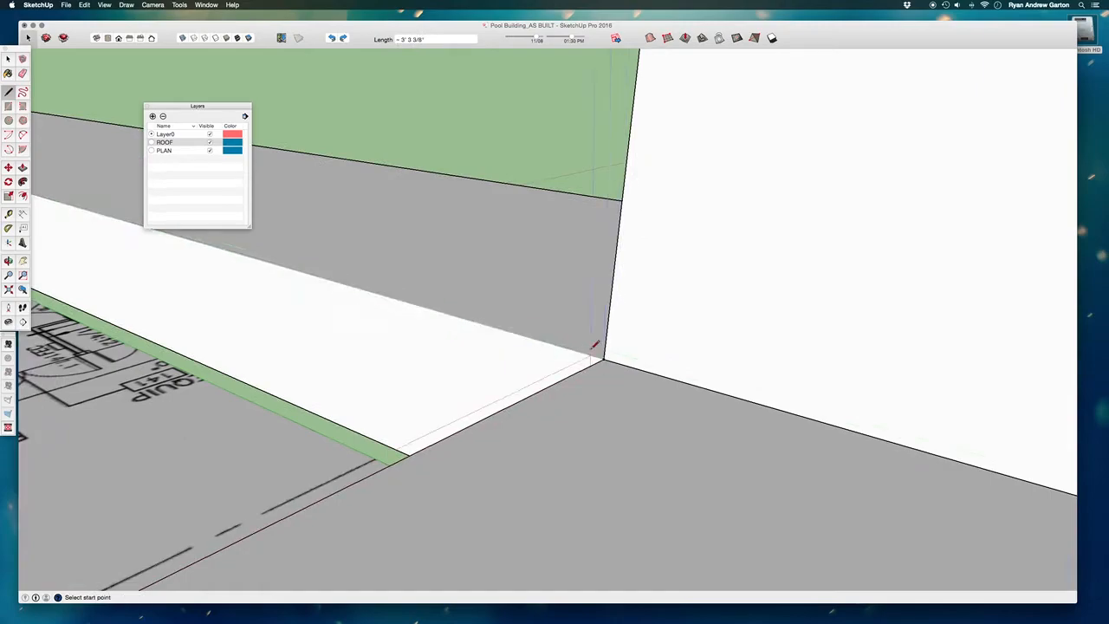
Step: Group the new profile face and extrude it 77' 9 5/16" along the top of the window wall as a fascia
{"action": "scroll", "coordinate": [598, 342], "scroll_direction": "down", "scroll_amount": 8}
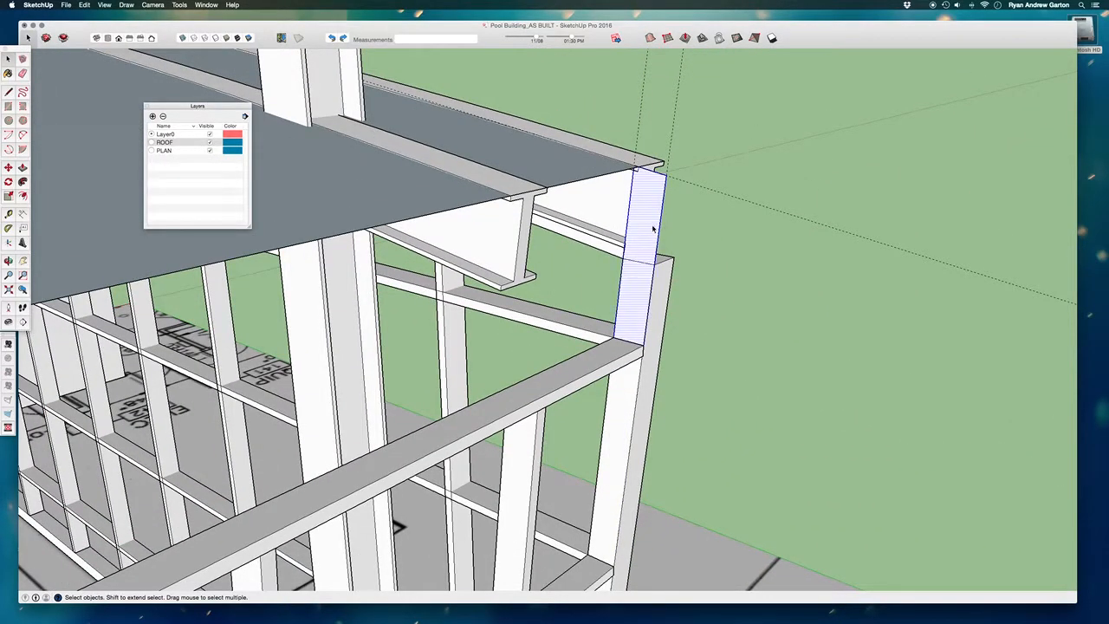
{"action": "scroll", "coordinate": [653, 228], "scroll_direction": "down", "scroll_amount": 3}
{"action": "scroll", "coordinate": [650, 223], "scroll_direction": "down", "scroll_amount": 5}
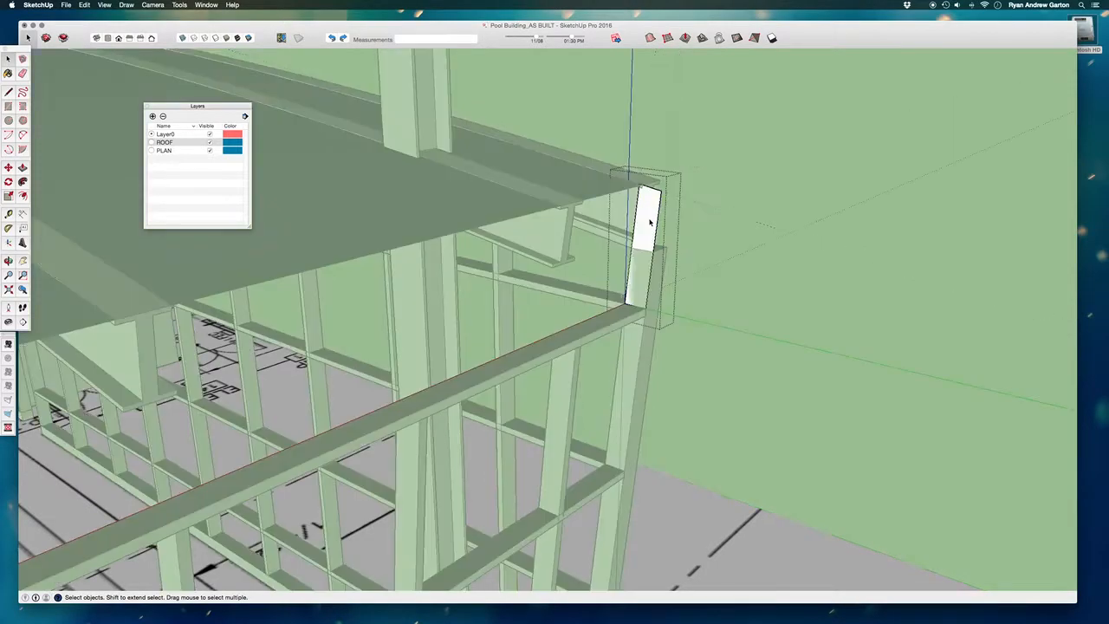
{"action": "key", "text": "p"}
{"action": "scroll", "coordinate": [646, 223], "scroll_direction": "down", "scroll_amount": 10}
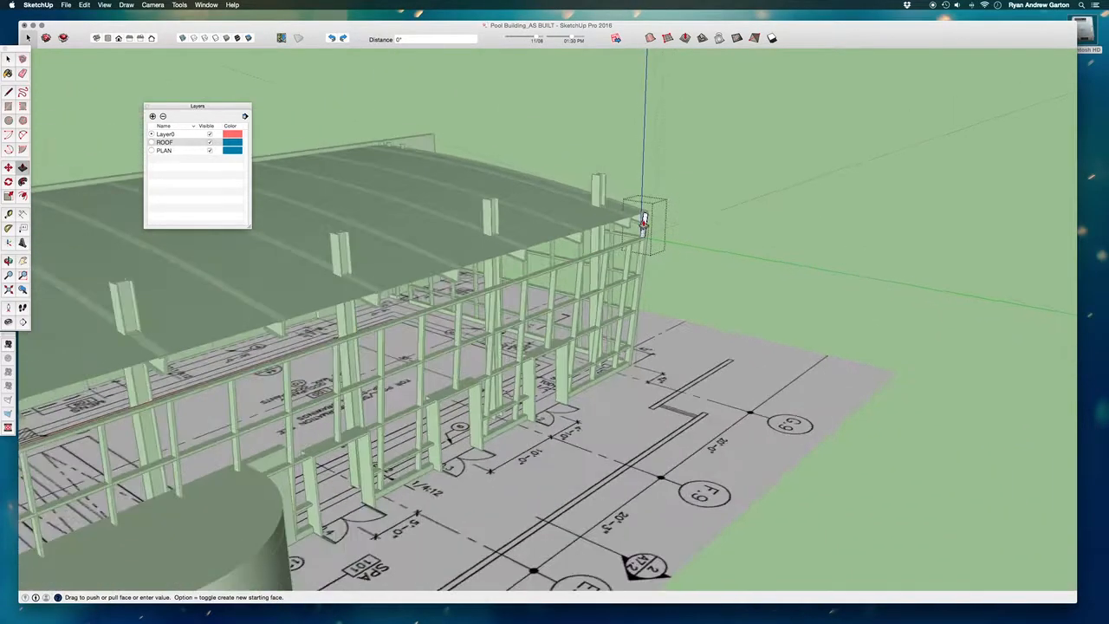
{"action": "scroll", "coordinate": [341, 314], "scroll_direction": "up", "scroll_amount": 10}
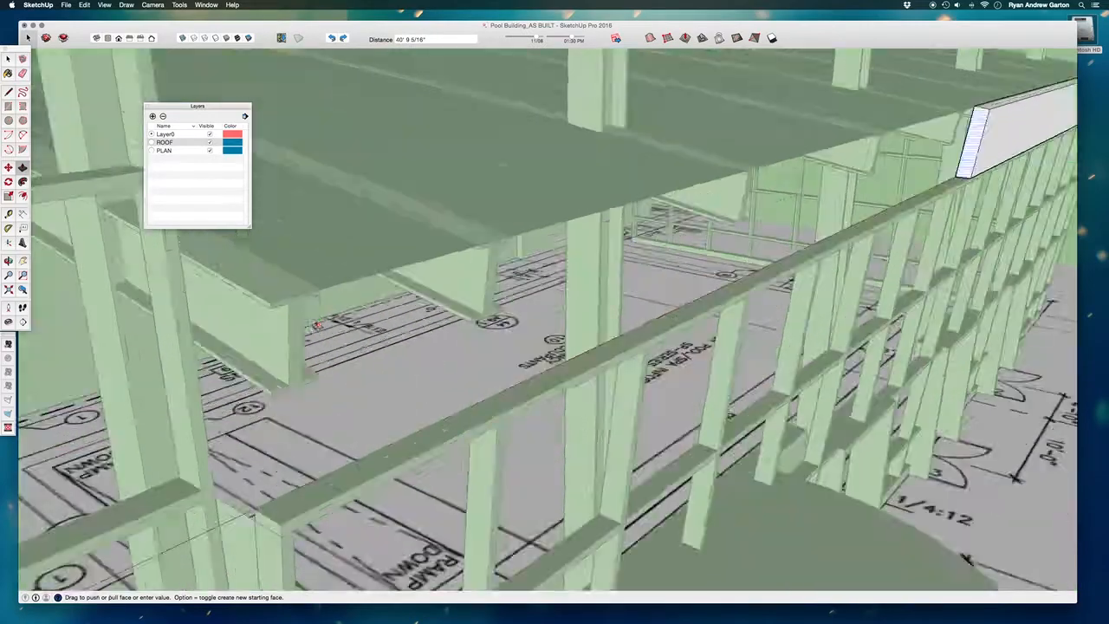
{"action": "left_click", "coordinate": [195, 283]}
{"action": "scroll", "coordinate": [262, 292], "scroll_direction": "down", "scroll_amount": 10}
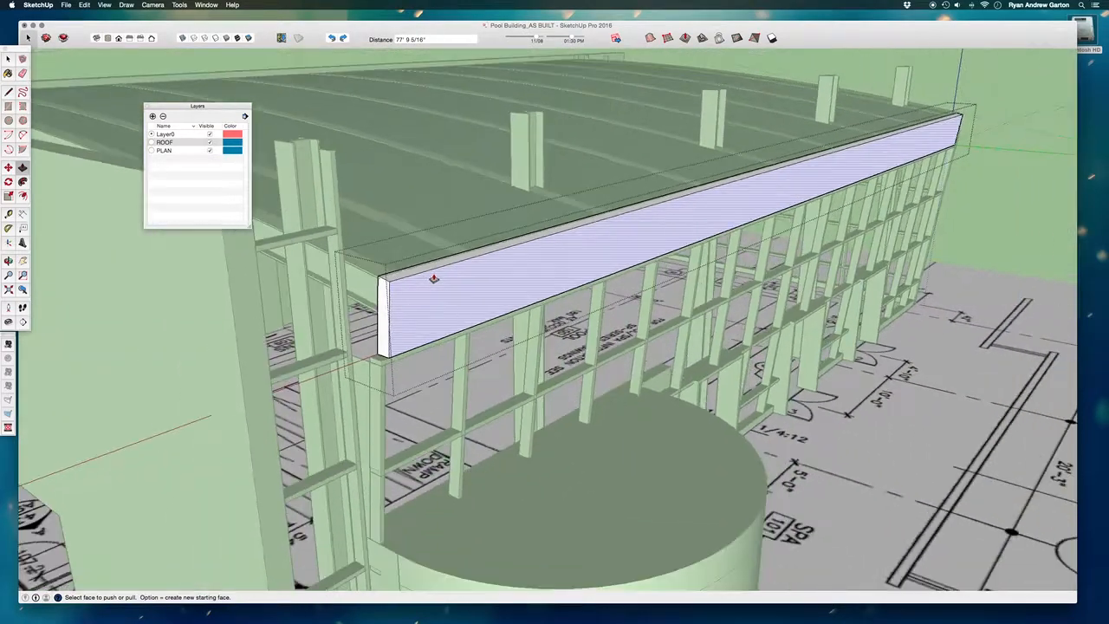
Step: Open the fascia group and extend its far end face to the edge of the window wall's end post
{"action": "middle_click_drag", "start_coordinate": [433, 278], "coordinate": [133, 336]}
{"action": "scroll", "coordinate": [477, 331], "scroll_direction": "up", "scroll_amount": 10}
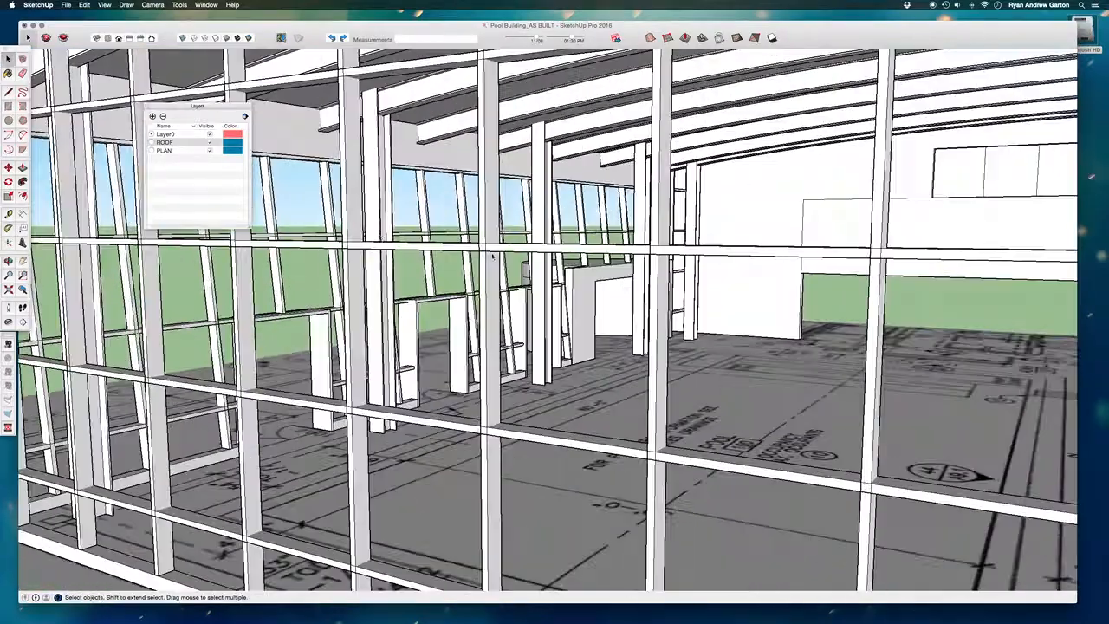
{"action": "mouse_move", "coordinate": [486, 331]}
{"action": "middle_mouse_down"}
{"action": "mouse_move", "coordinate": [596, 329]}
{"action": "mouse_move", "coordinate": [488, 332]}
{"action": "middle_mouse_up"}
{"action": "middle_click_drag", "start_coordinate": [713, 252], "coordinate": [1072, 314]}
{"action": "scroll", "coordinate": [629, 297], "scroll_direction": "down", "scroll_amount": 5}
{"action": "middle_click_drag", "start_coordinate": [629, 297], "coordinate": [940, 369]}
{"action": "scroll", "coordinate": [450, 283], "scroll_direction": "up", "scroll_amount": 10}
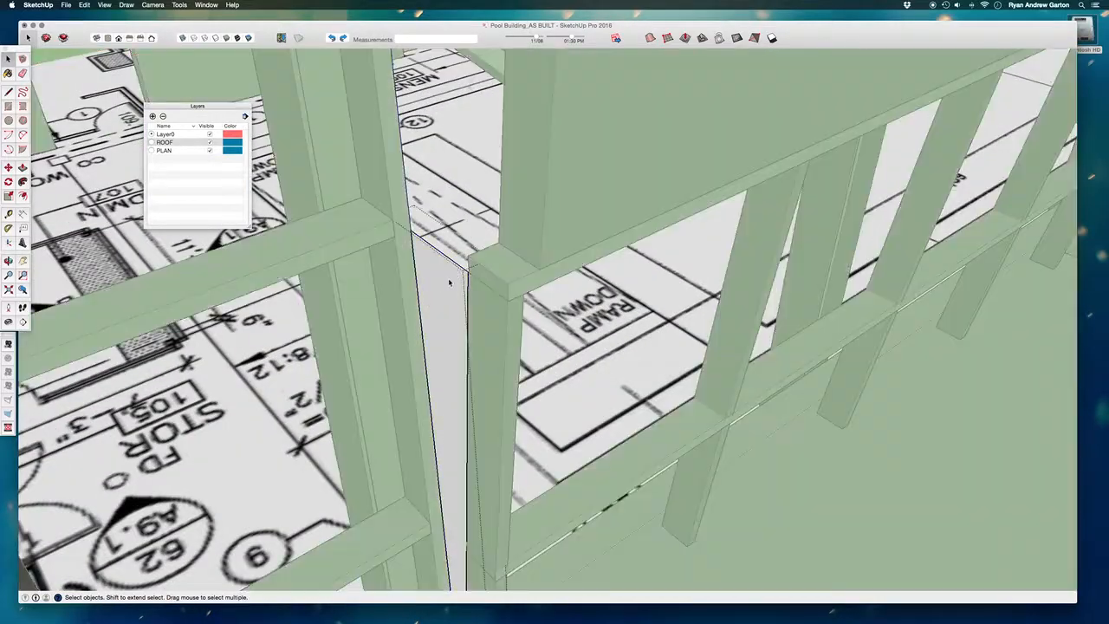
{"action": "scroll", "coordinate": [494, 320], "scroll_direction": "down", "scroll_amount": 2}
{"action": "mouse_move", "coordinate": [494, 320]}
{"action": "middle_mouse_down"}
{"action": "mouse_move", "coordinate": [500, 341]}
{"action": "mouse_move", "coordinate": [532, 304]}
{"action": "mouse_move", "coordinate": [488, 315]}
{"action": "middle_mouse_up"}
{"action": "double_click", "coordinate": [530, 300]}
{"action": "key", "text": "p"}
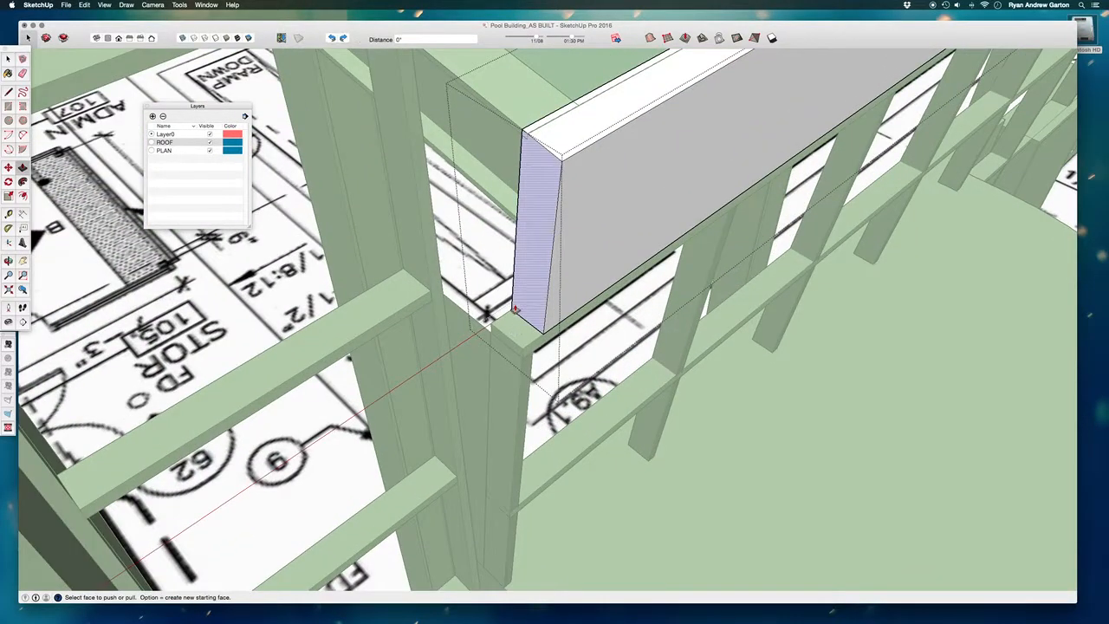
{"action": "left_click_drag", "start_coordinate": [487, 315], "coordinate": [511, 346]}
{"action": "left_click", "coordinate": [517, 361]}
Step: Open the narrow infill panel beside the end post and place a horizontal guide at the fascia's upper end corner
{"action": "middle_click_drag", "start_coordinate": [512, 369], "coordinate": [476, 249]}
{"action": "key", "text": "space"}
{"action": "left_click", "coordinate": [605, 471]}
{"action": "scroll", "coordinate": [554, 390], "scroll_direction": "up", "scroll_amount": 2}
{"action": "left_click", "coordinate": [581, 427]}
{"action": "double_click", "coordinate": [573, 395]}
{"action": "scroll", "coordinate": [573, 397], "scroll_direction": "down", "scroll_amount": 3}
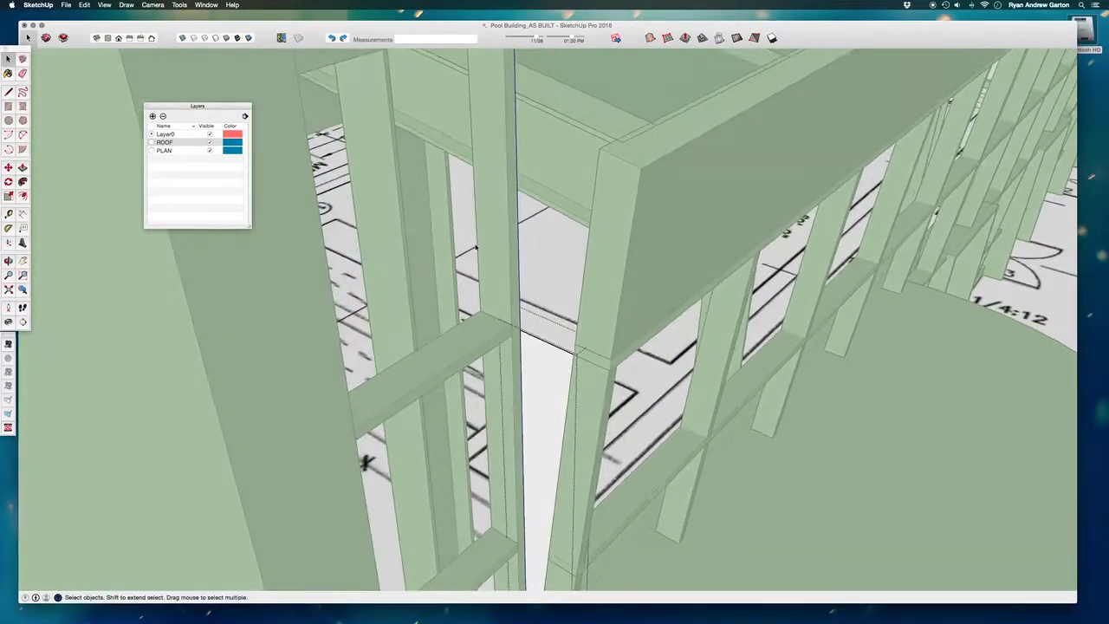
{"action": "mouse_move", "coordinate": [517, 205]}
{"action": "middle_mouse_down"}
{"action": "mouse_move", "coordinate": [491, 213]}
{"action": "mouse_move", "coordinate": [511, 217]}
{"action": "middle_mouse_up"}
{"action": "key", "text": "t"}
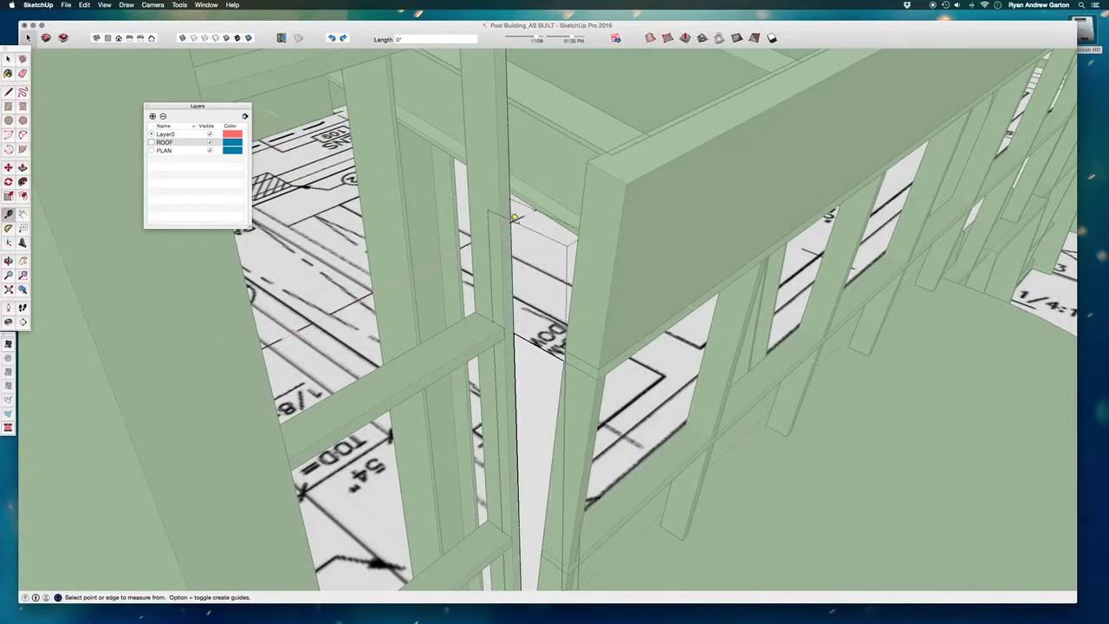
{"action": "scroll", "coordinate": [601, 166], "scroll_direction": "up", "scroll_amount": 4}
{"action": "double_click", "coordinate": [598, 171]}
{"action": "scroll", "coordinate": [599, 200], "scroll_direction": "down", "scroll_amount": 4}
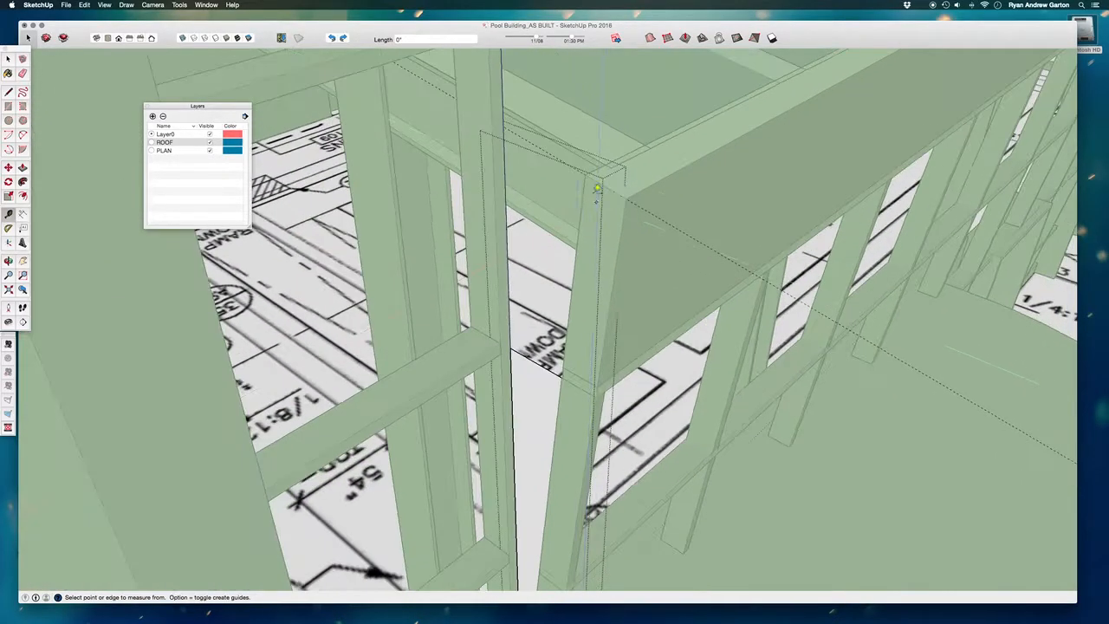
Step: Place a guide from the infill panel's upper corner along the lower end of the fascia
{"action": "middle_click_drag", "start_coordinate": [580, 165], "coordinate": [617, 368]}
{"action": "scroll", "coordinate": [590, 405], "scroll_direction": "up", "scroll_amount": 5}
{"action": "middle_click_drag", "start_coordinate": [589, 407], "coordinate": [627, 342]}
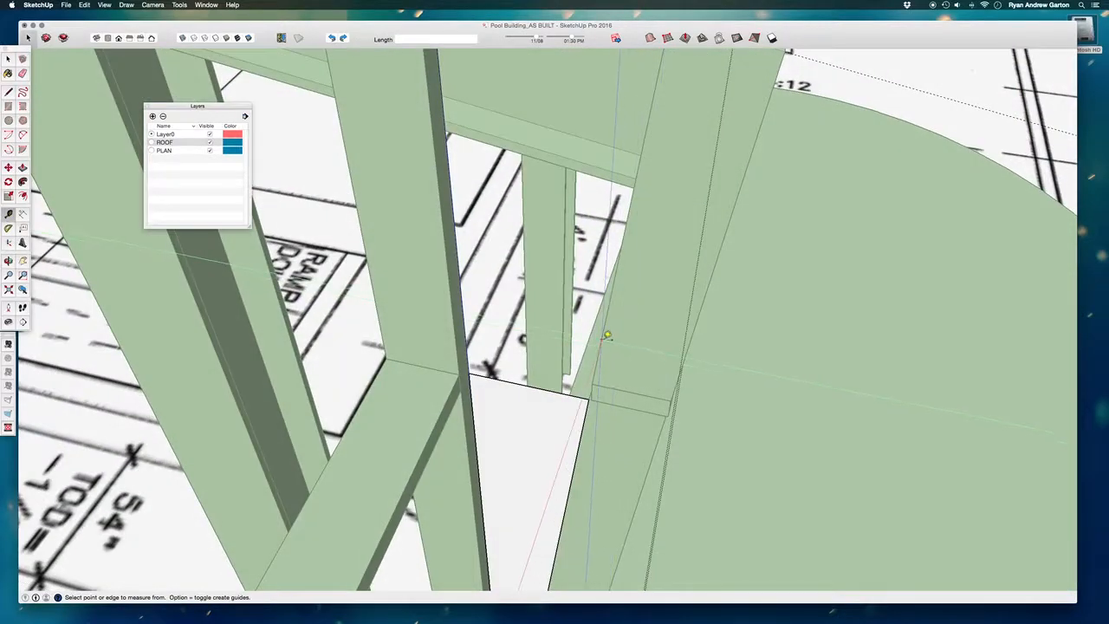
{"action": "scroll", "coordinate": [591, 406], "scroll_direction": "up", "scroll_amount": 5}
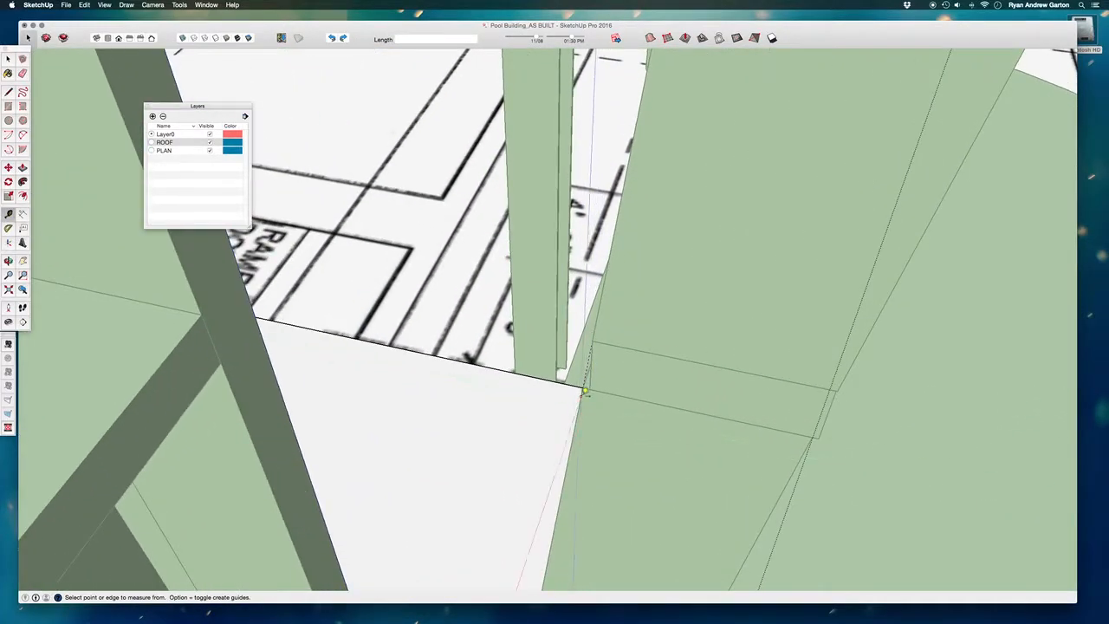
{"action": "left_click", "coordinate": [586, 379]}
Step: Draw the infill panel's extension from its upper corner up the fascia end and across to the wall post
{"action": "scroll", "coordinate": [539, 403], "scroll_direction": "down", "scroll_amount": 3}
{"action": "scroll", "coordinate": [539, 409], "scroll_direction": "up", "scroll_amount": 6}
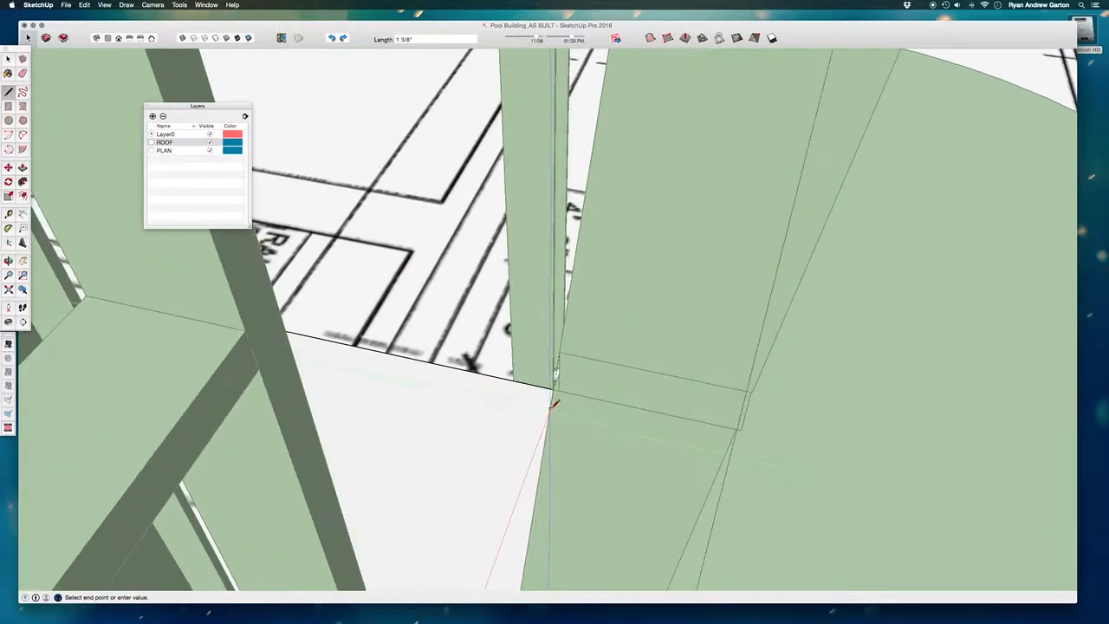
{"action": "middle_click_drag", "start_coordinate": [559, 356], "coordinate": [538, 141]}
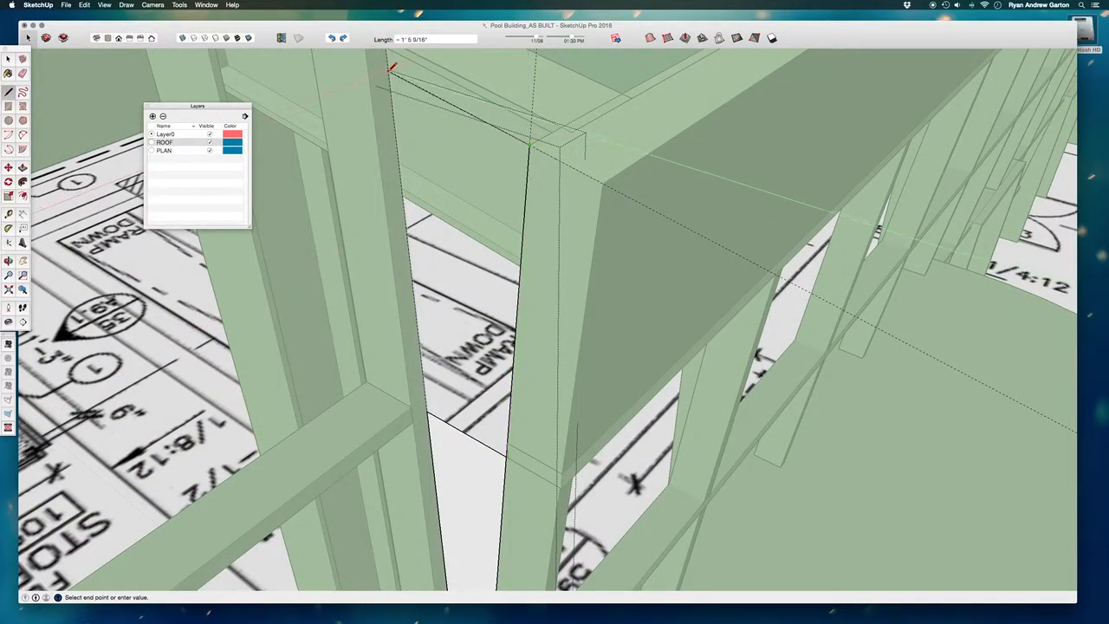
{"action": "mouse_move", "coordinate": [397, 71]}
{"action": "middle_mouse_down"}
{"action": "mouse_move", "coordinate": [457, 219]}
{"action": "mouse_move", "coordinate": [438, 290]}
{"action": "middle_mouse_up"}
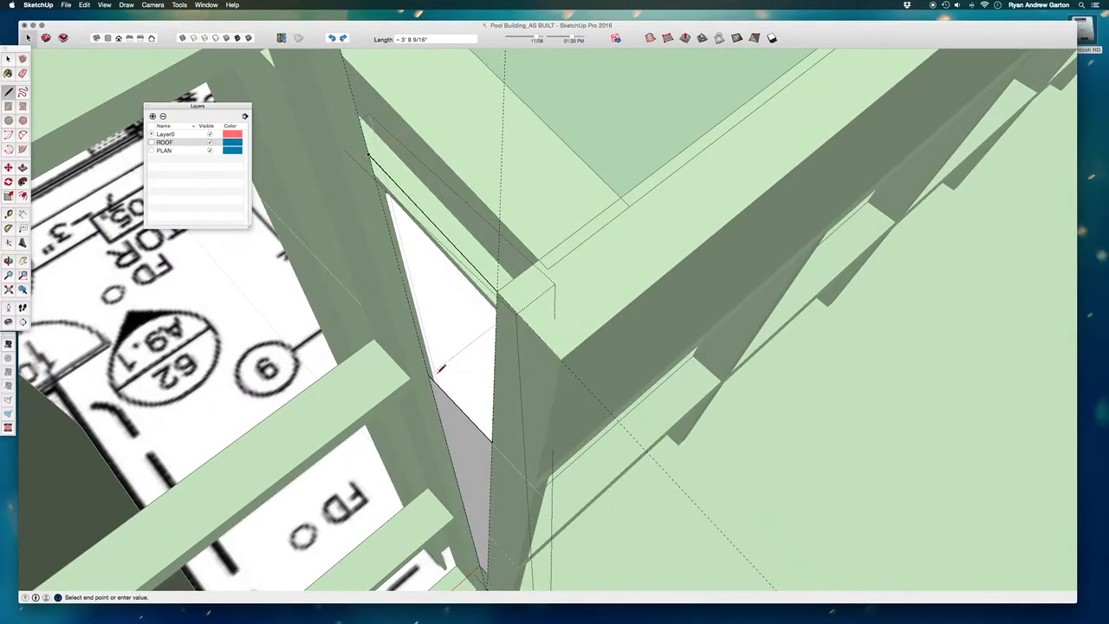
{"action": "middle_click_drag", "start_coordinate": [435, 368], "coordinate": [479, 326]}
{"action": "key", "text": "space"}
{"action": "middle_click_drag", "start_coordinate": [459, 348], "coordinate": [410, 271]}
{"action": "left_click", "coordinate": [409, 271]}
{"action": "middle_click_drag", "start_coordinate": [520, 334], "coordinate": [586, 397]}
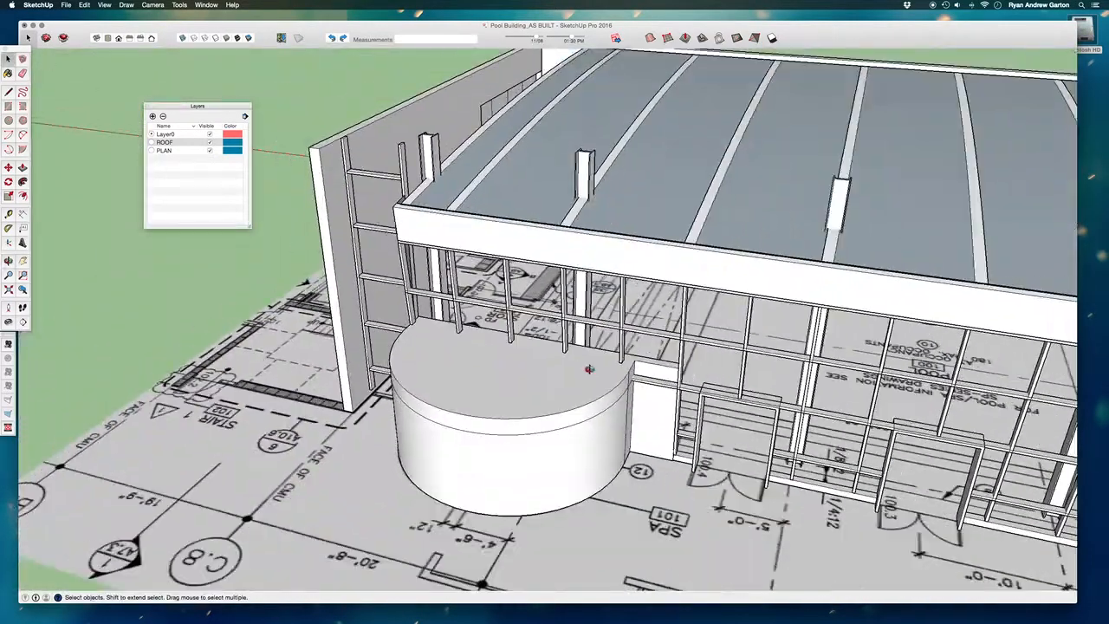
Step: Open the narrow infill panel for editing from inside the building and select its face
{"action": "middle_click_drag", "start_coordinate": [589, 369], "coordinate": [555, 303]}
{"action": "scroll", "coordinate": [654, 342], "scroll_direction": "up", "scroll_amount": 5}
{"action": "middle_click_drag", "start_coordinate": [654, 342], "coordinate": [477, 322]}
{"action": "middle_click_drag", "start_coordinate": [671, 317], "coordinate": [485, 362], "text": "shift"}
{"action": "middle_click_drag", "start_coordinate": [486, 362], "coordinate": [751, 176], "text": "shift"}
{"action": "scroll", "coordinate": [751, 177], "scroll_direction": "up", "scroll_amount": 3}
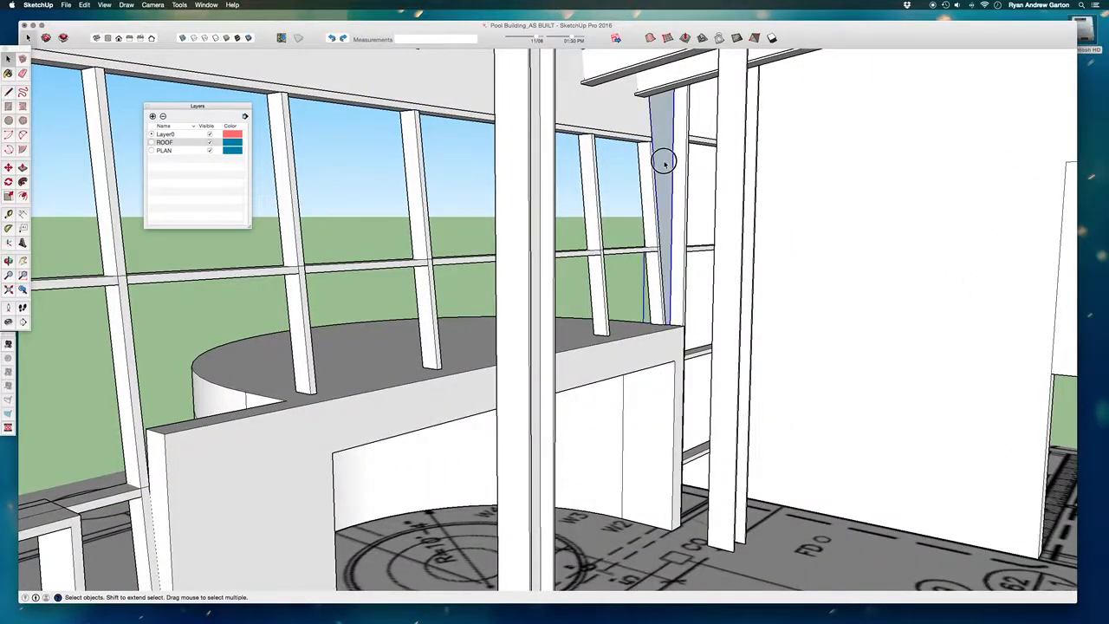
{"action": "double_click", "coordinate": [659, 148]}
{"action": "left_click", "coordinate": [658, 145]}
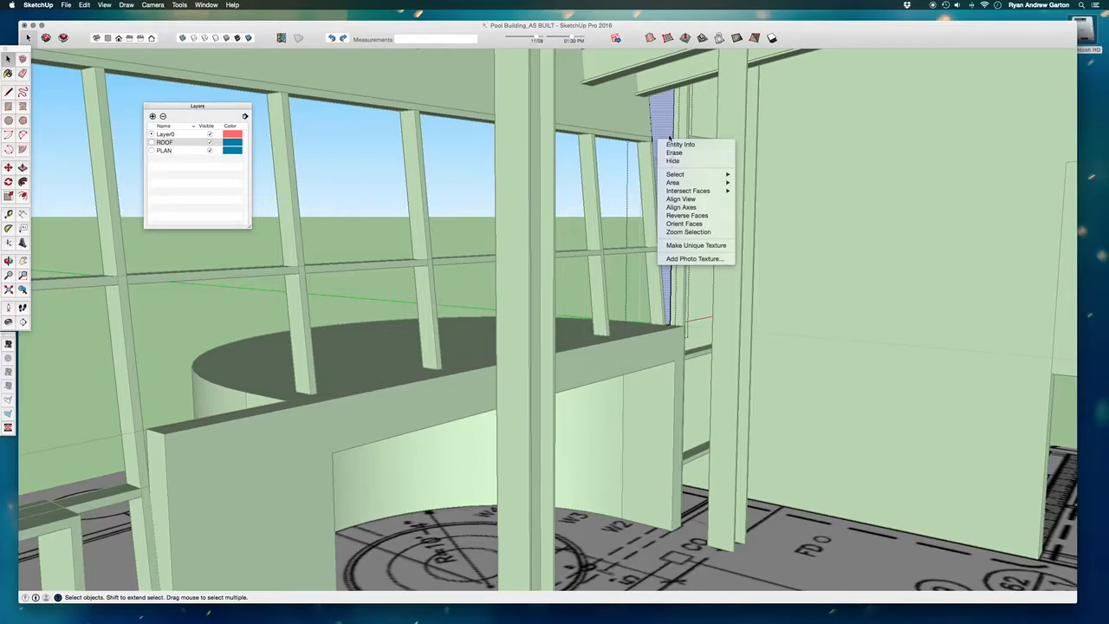
Step: Examine the window walls and roof framing from inside, and the fascia above the window wall from outside
{"action": "middle_click_drag", "start_coordinate": [597, 243], "coordinate": [506, 269]}
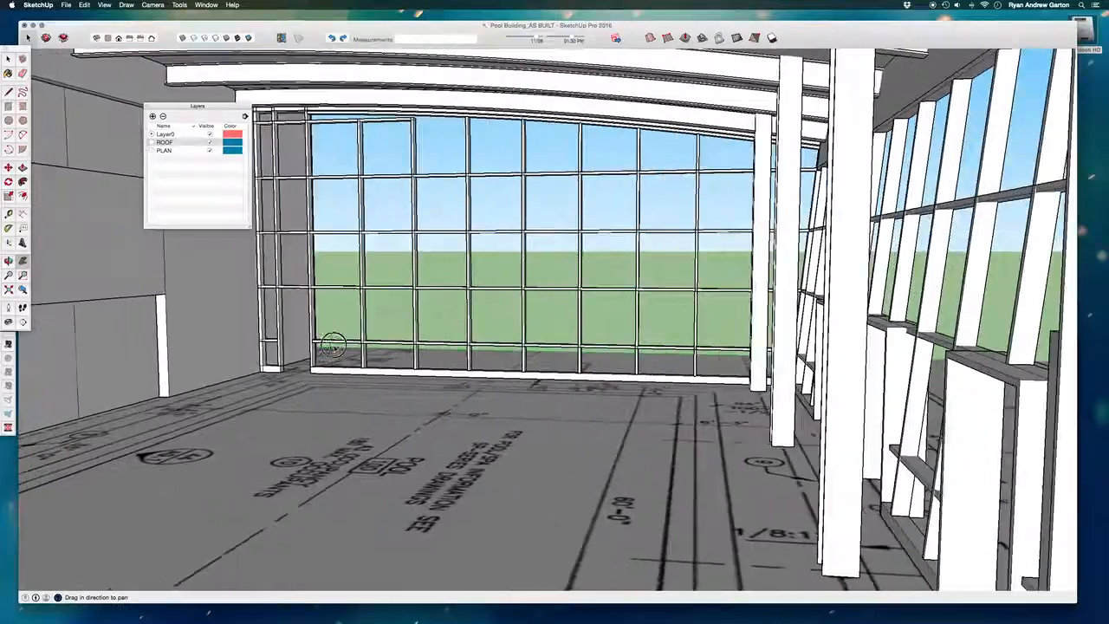
{"action": "middle_click_drag", "start_coordinate": [333, 345], "coordinate": [250, 321], "text": "shift"}
{"action": "scroll", "coordinate": [461, 302], "scroll_direction": "up", "scroll_amount": 2}
{"action": "scroll", "coordinate": [488, 346], "scroll_direction": "down", "scroll_amount": 2}
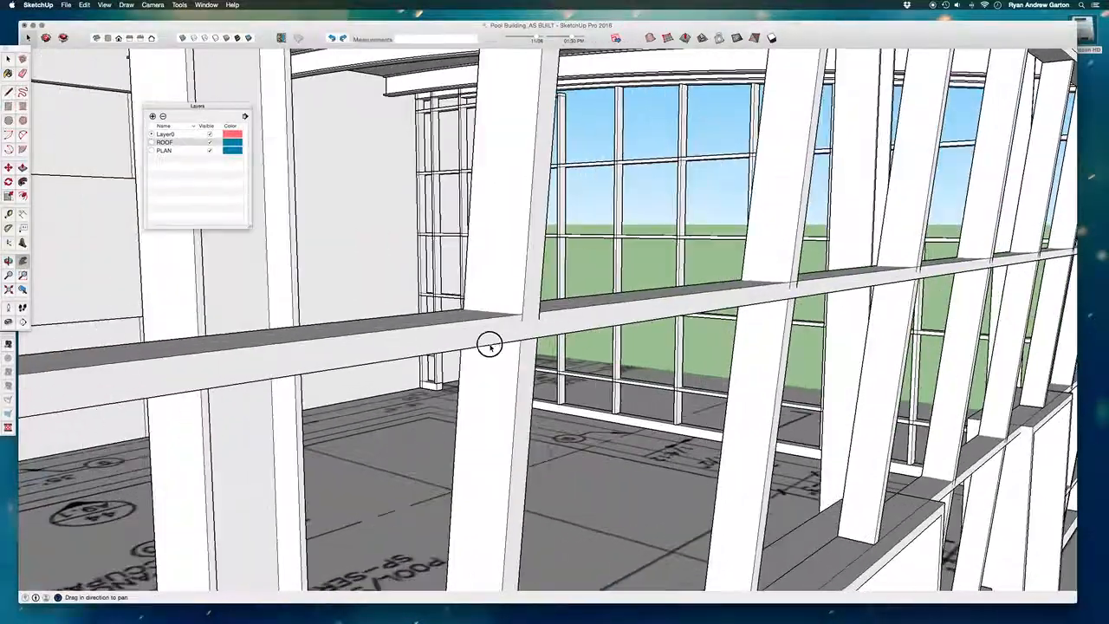
{"action": "middle_click_drag", "start_coordinate": [488, 347], "coordinate": [525, 310], "text": "shift"}
{"action": "scroll", "coordinate": [525, 310], "scroll_direction": "down", "scroll_amount": 5}
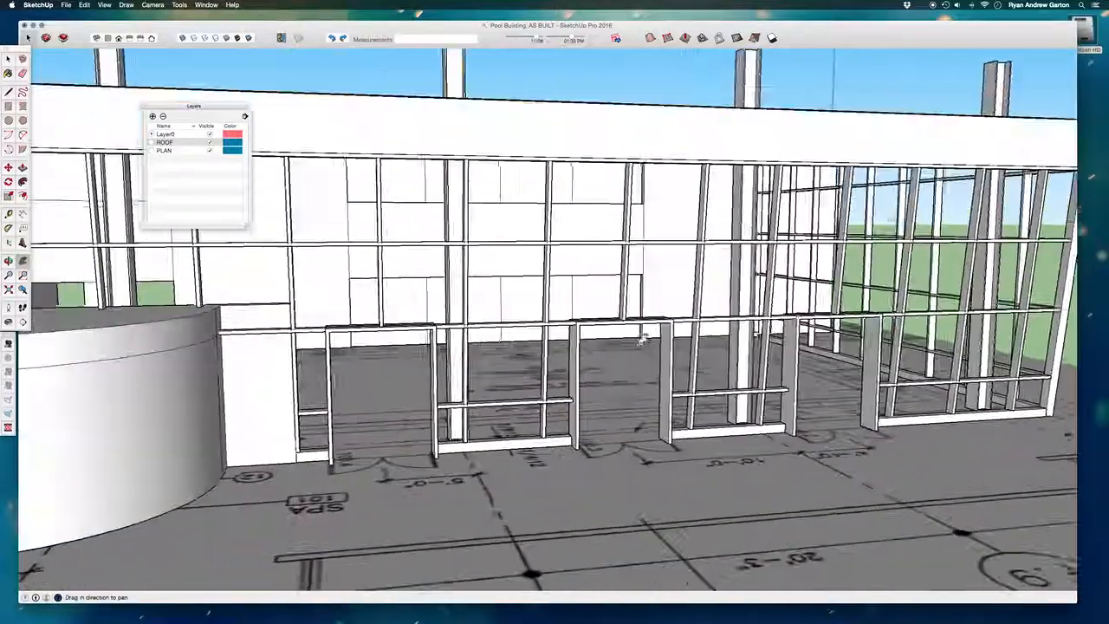